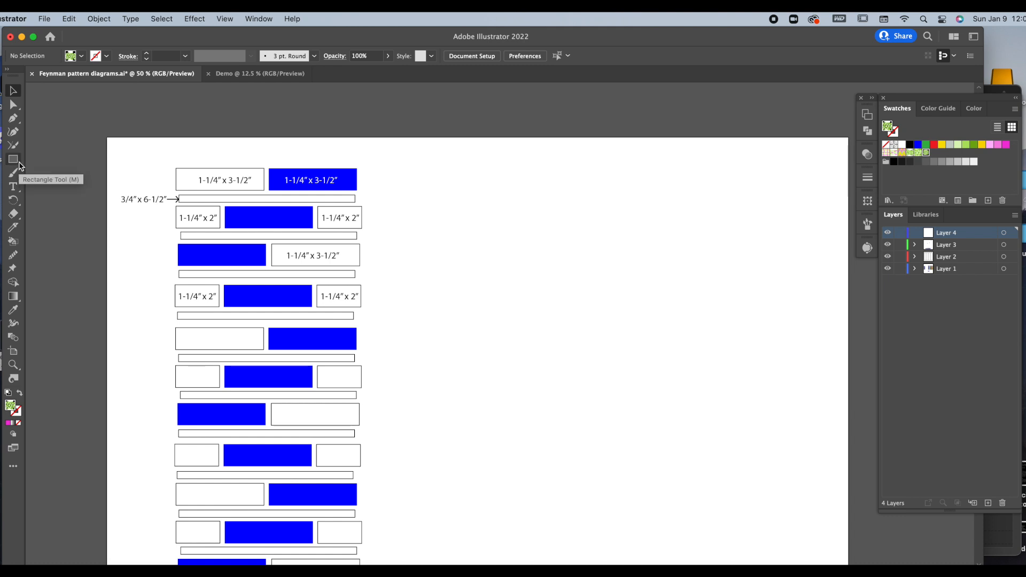
# - Draw a square about 778 px wide with a green fill and black outline in the blank area beside the strip diagram
pyautogui.click(22, 162)
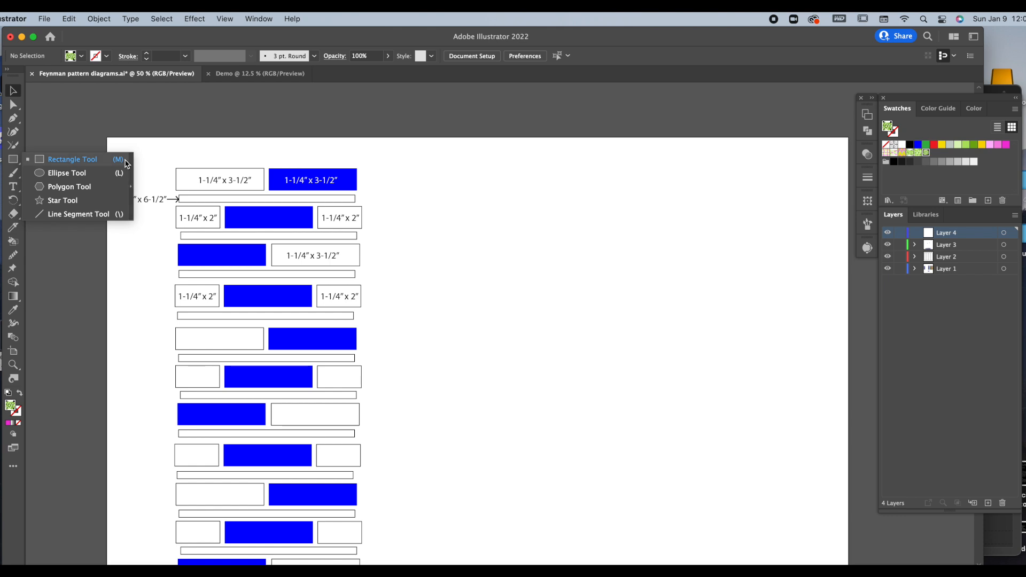
pyautogui.click(89, 159)
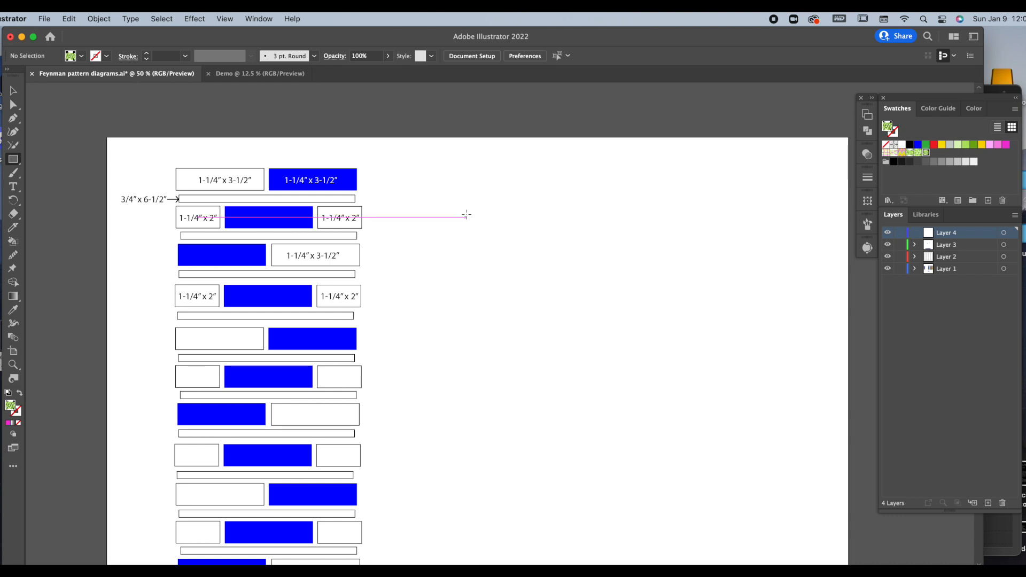
pyautogui.click(925, 144)
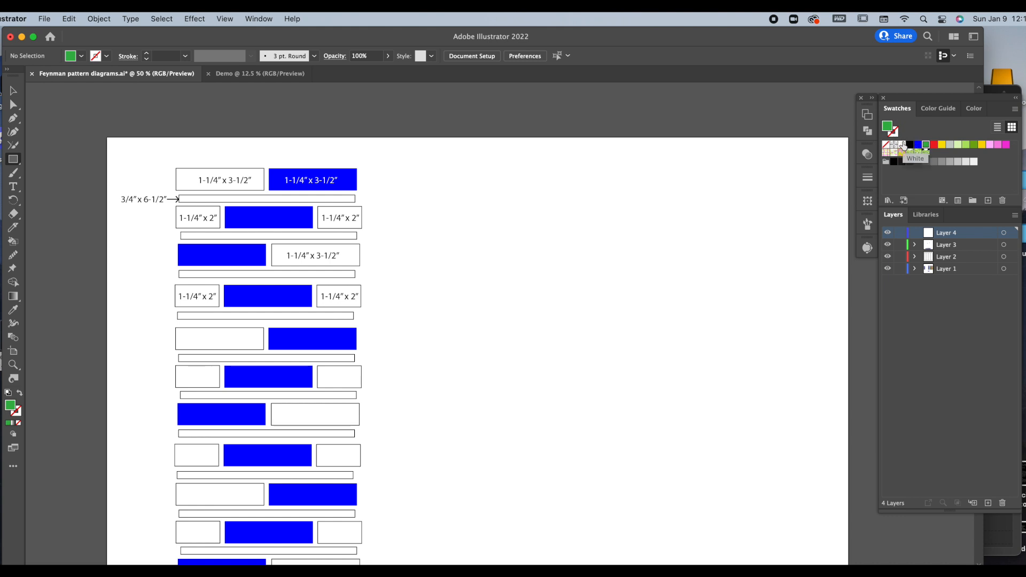
pyautogui.click(894, 132)
pyautogui.click(909, 145)
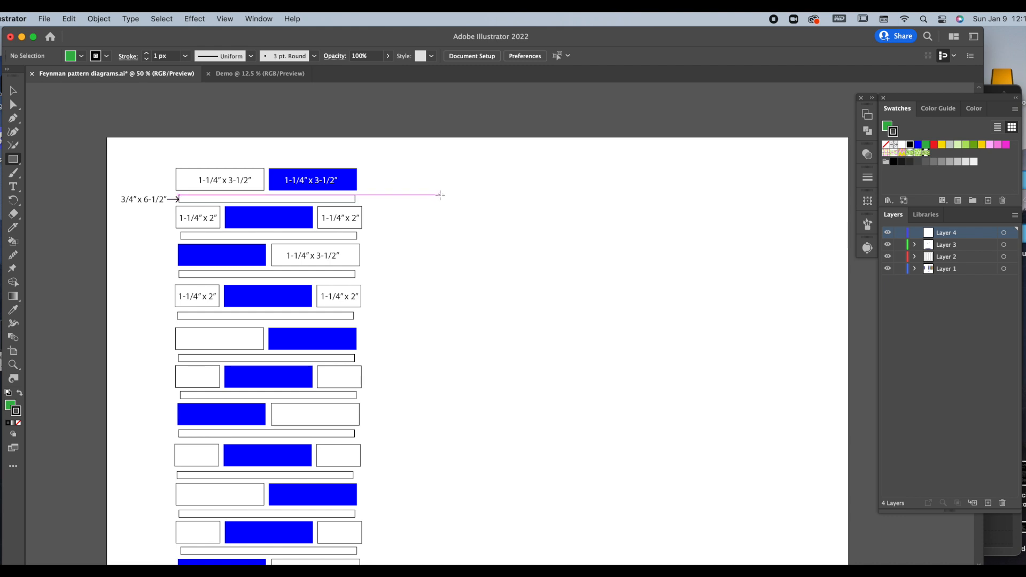
pyautogui.moveTo(437, 194); pyautogui.dragTo(742, 399)
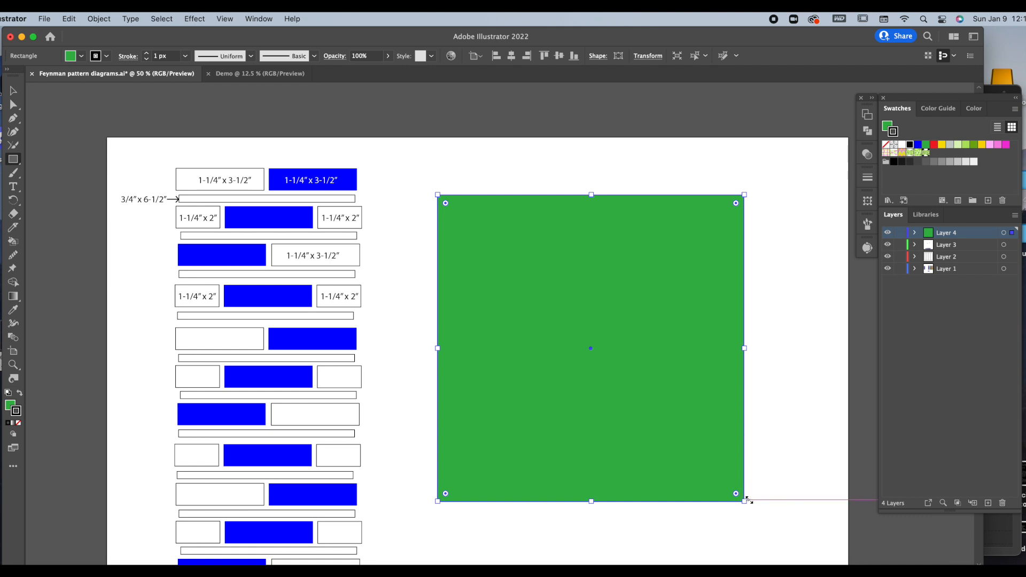
pyautogui.moveTo(744, 501); pyautogui.dragTo(725, 482)
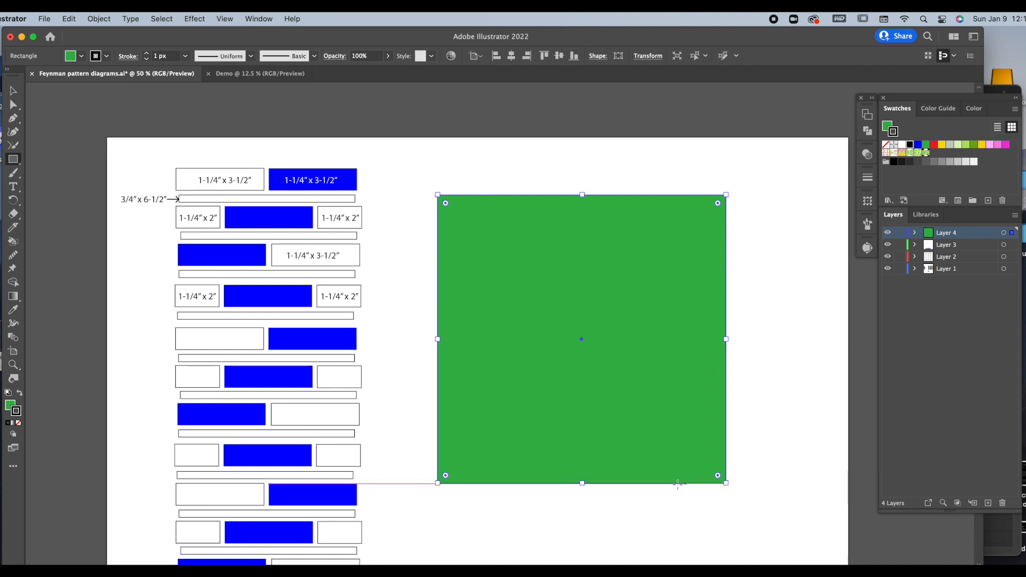
# - Stretch the green square's height to about 860 px and shift it slightly to the right
pyautogui.press('v')
pyautogui.moveTo(584, 486); pyautogui.dragTo(582, 511)
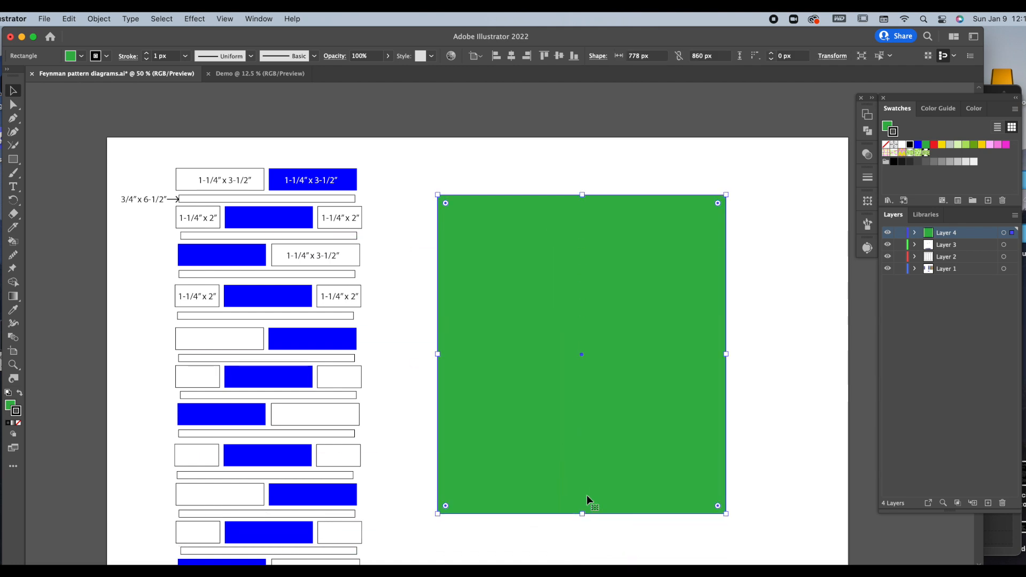
pyautogui.moveTo(726, 354)
pyautogui.mouseDown()
pyautogui.moveTo(790, 344)
pyautogui.moveTo(723, 347)
pyautogui.moveTo(746, 352)
pyautogui.mouseUp()
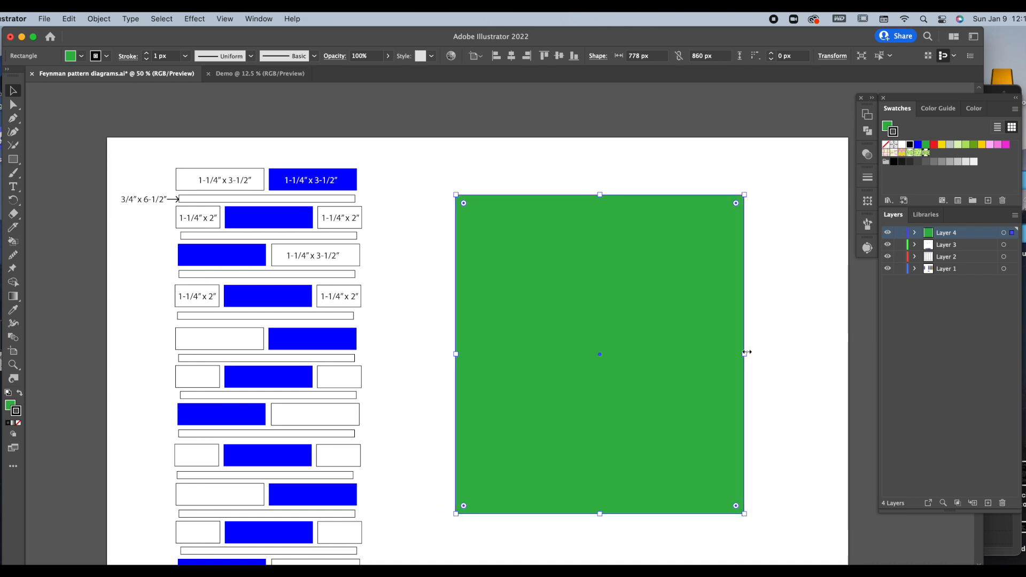
# - Try pulling the green rectangle's upper-right corner point inward with the Direct Selection tool, and undo it
pyautogui.press('a')
pyautogui.moveTo(743, 197); pyautogui.dragTo(662, 221)
pyautogui.press('super+a')
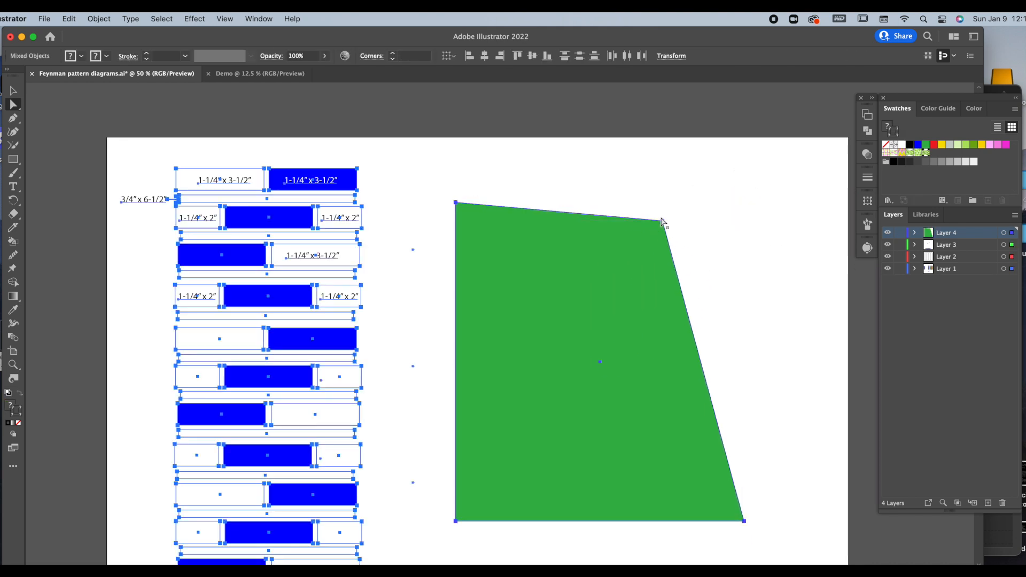
pyautogui.press('super+z')
pyautogui.press('super+z')
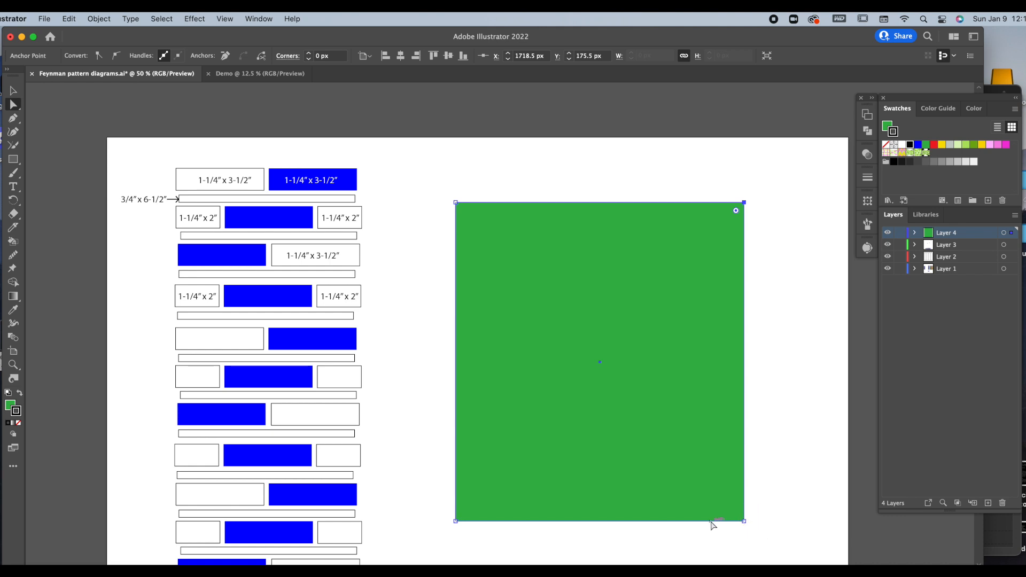
# - Try yellow and pink fills on the rectangle and settle on light gray
pyautogui.moveTo(743, 521)
pyautogui.mouseDown()
pyautogui.moveTo(653, 422)
pyautogui.moveTo(761, 526)
pyautogui.moveTo(733, 511)
pyautogui.mouseUp()
pyautogui.click(925, 144)
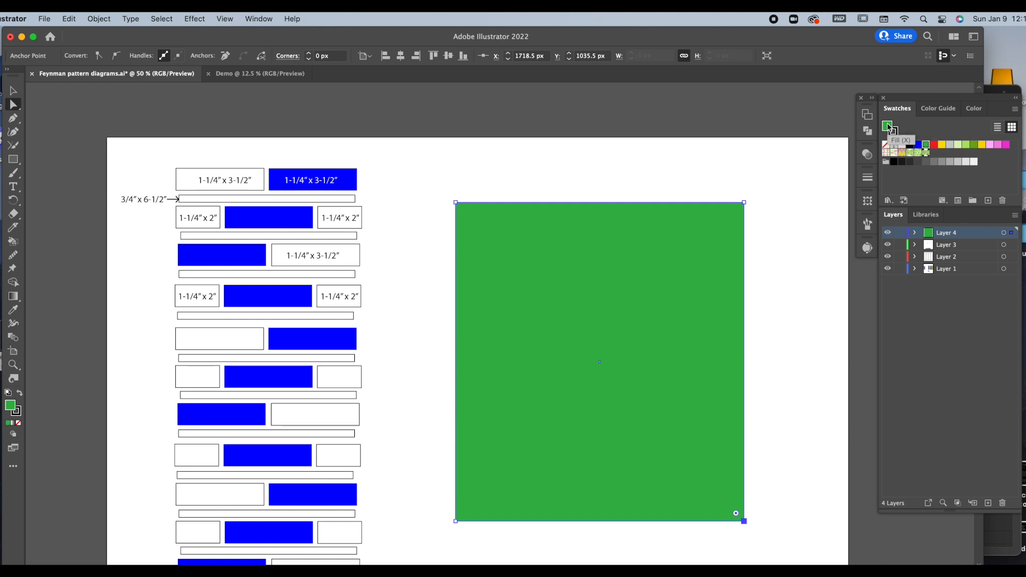
pyautogui.click(935, 144)
pyautogui.click(981, 144)
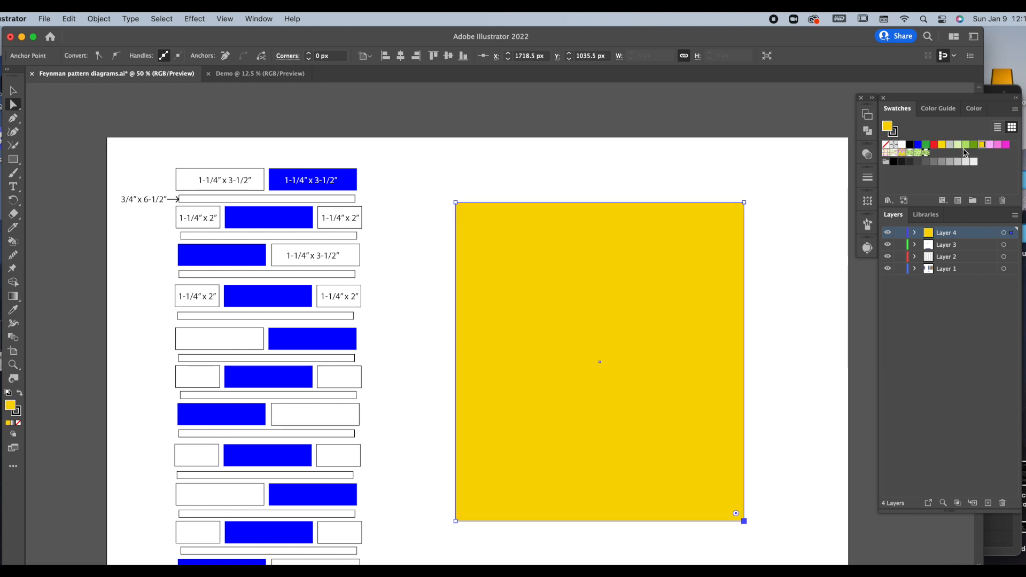
pyautogui.click(1005, 145)
pyautogui.click(998, 145)
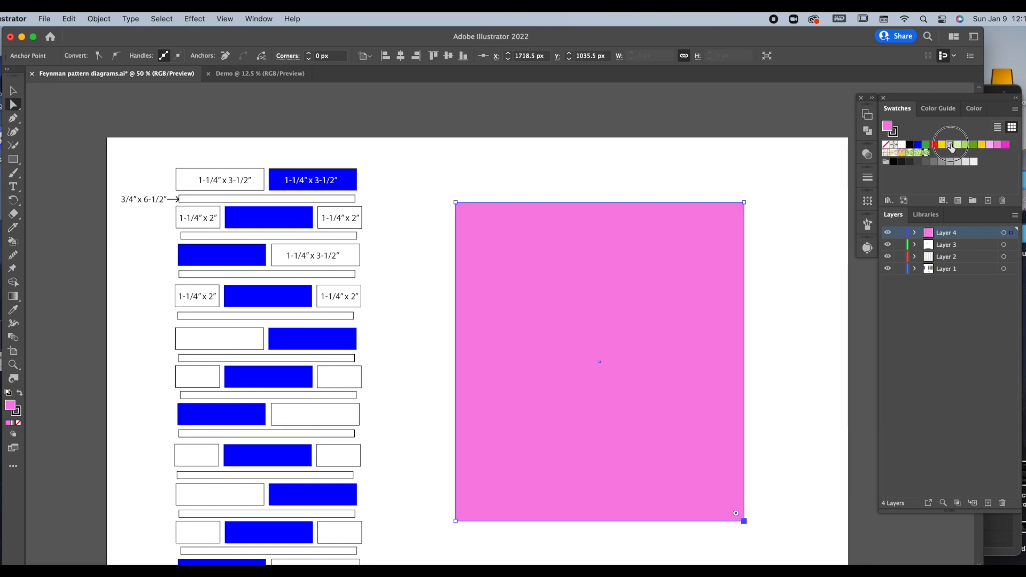
pyautogui.click(950, 145)
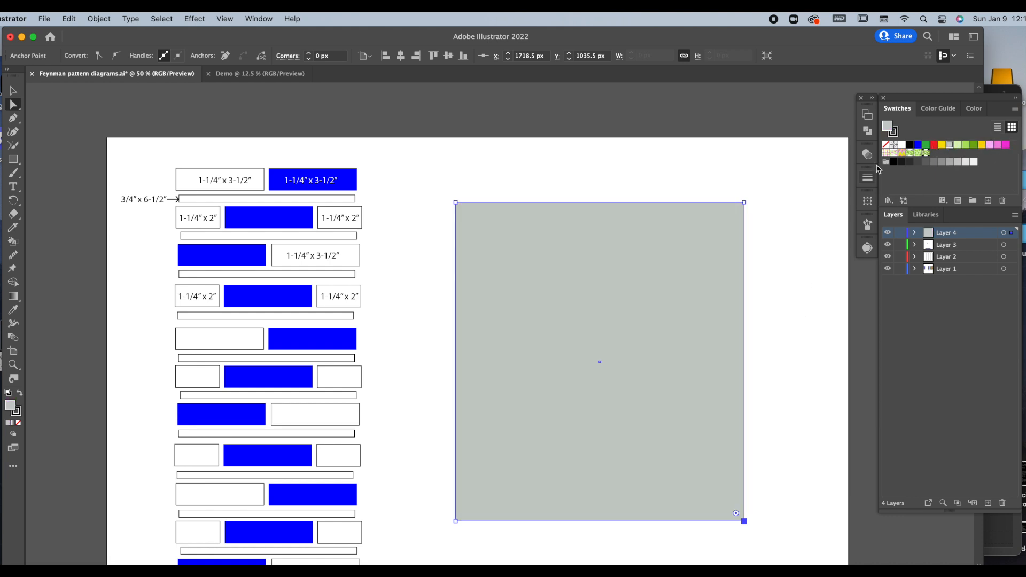
# - Thicken the gray rectangle's black outline to 16 px
pyautogui.click(896, 131)
pyautogui.click(802, 310)
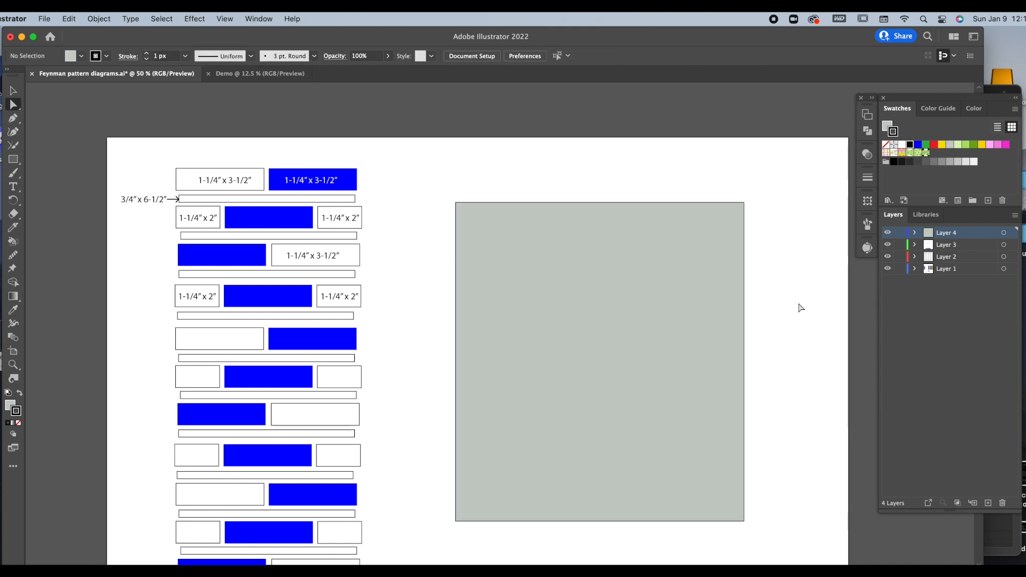
pyautogui.click(868, 178)
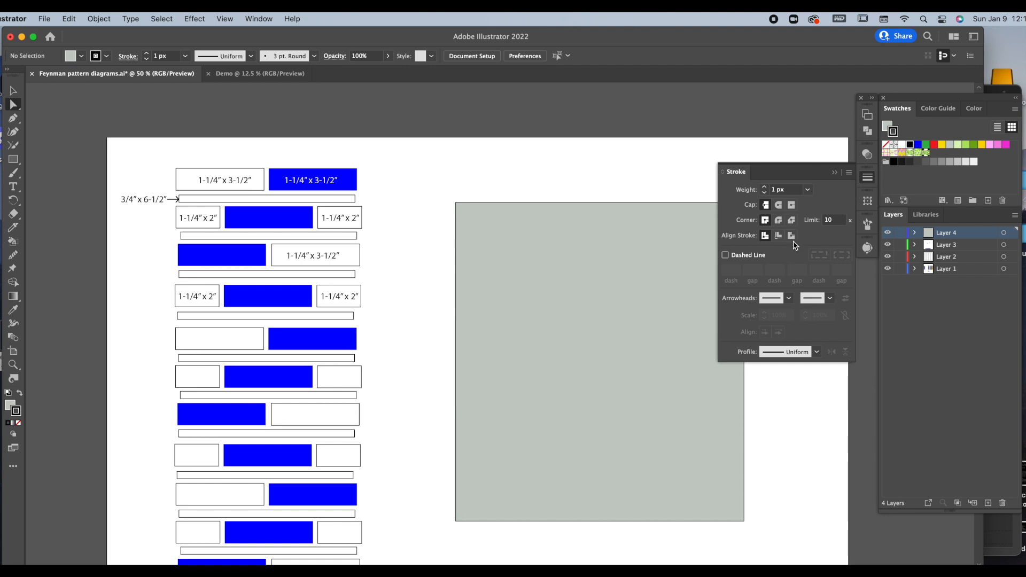
pyautogui.click(764, 187)
pyautogui.click(765, 187)
pyautogui.click(656, 202)
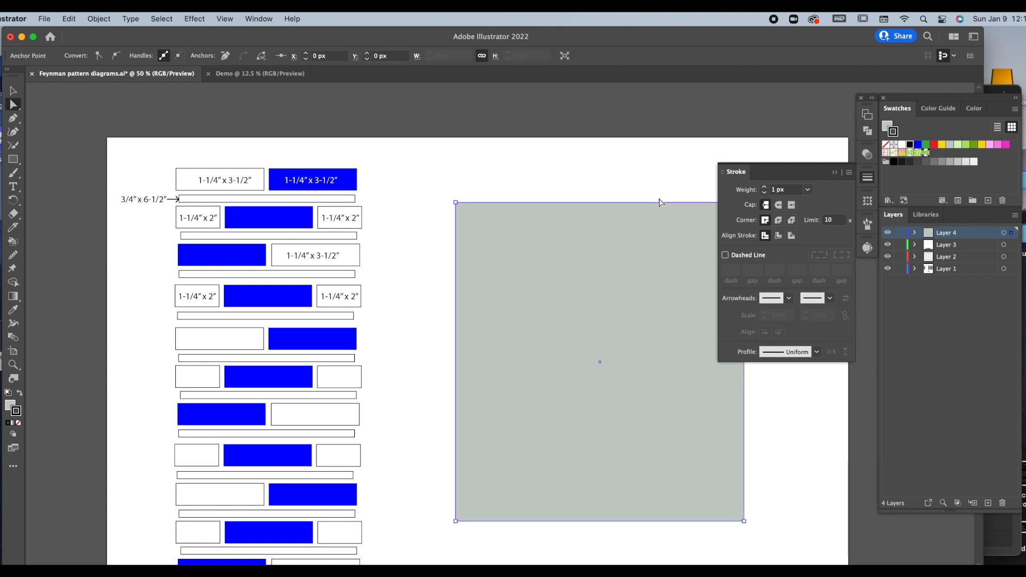
pyautogui.click(765, 188)
pyautogui.click(764, 187)
pyautogui.click(765, 188)
pyautogui.click(764, 188)
pyautogui.click(764, 187)
pyautogui.click(764, 187)
pyautogui.click(764, 188)
pyautogui.click(765, 188)
pyautogui.click(765, 188)
pyautogui.click(765, 187)
pyautogui.click(765, 188)
pyautogui.click(765, 188)
pyautogui.click(765, 187)
pyautogui.click(765, 187)
pyautogui.click(765, 188)
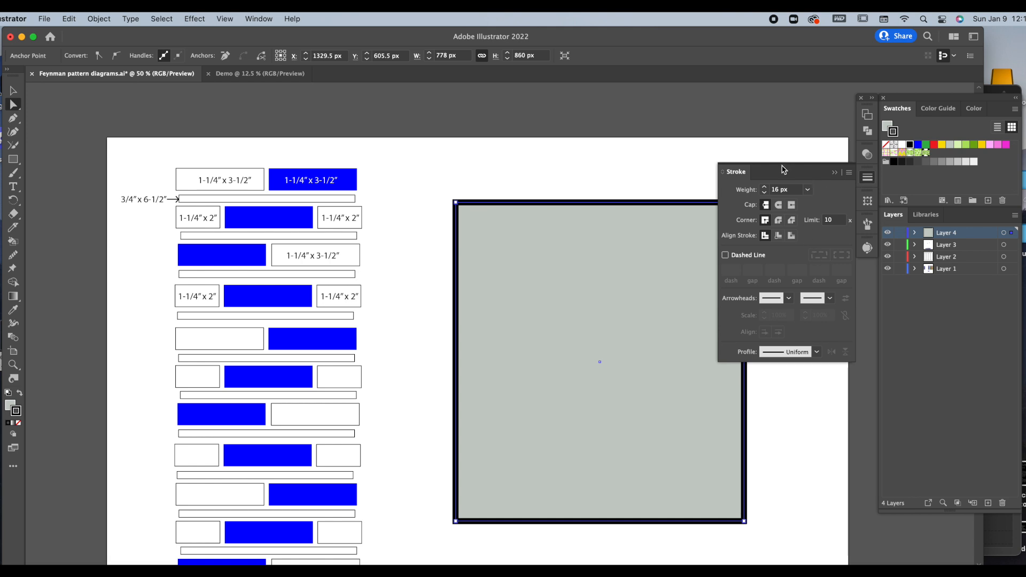
# - Reduce the gray rectangle's outline weight to 5 px and close the stroke settings
pyautogui.click(764, 193)
pyautogui.click(763, 193)
pyautogui.click(764, 192)
pyautogui.click(764, 193)
pyautogui.click(764, 192)
pyautogui.click(764, 193)
pyautogui.click(764, 193)
pyautogui.click(764, 193)
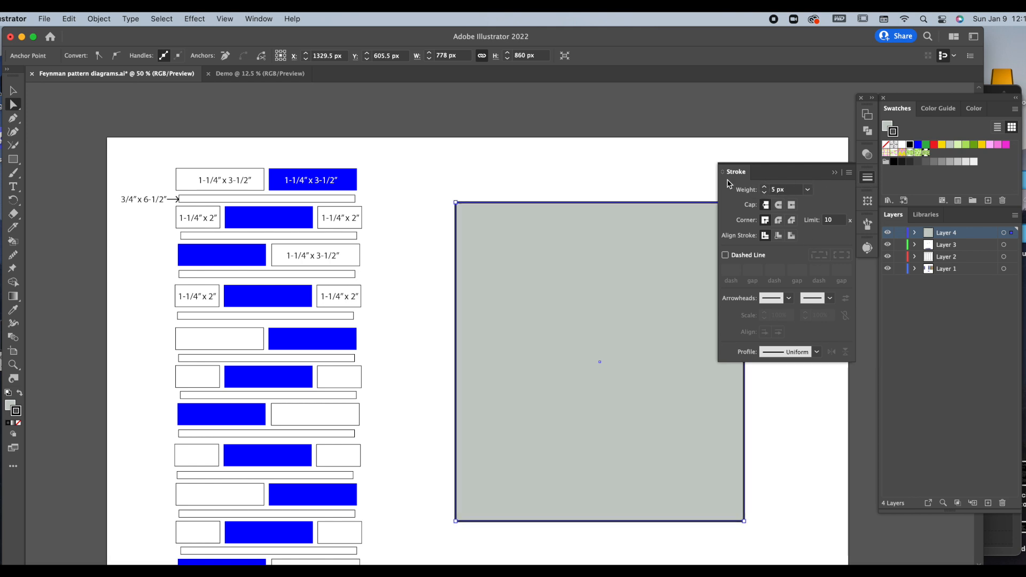
pyautogui.click(833, 173)
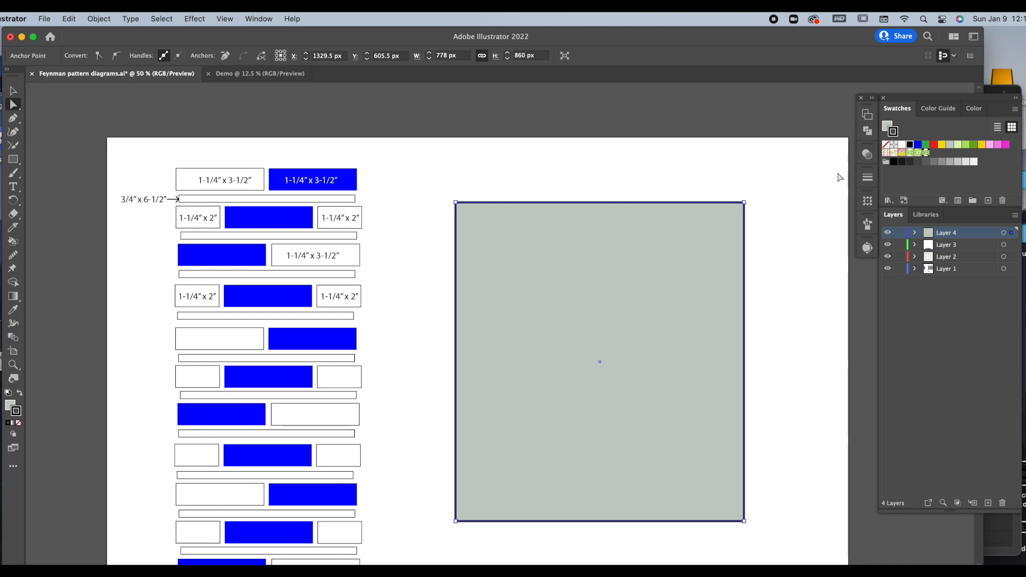
# - Draw a circle about 970 px in diameter below the gray rectangle with the Ellipse tool
pyautogui.press('super+minus')
pyautogui.moveTo(634, 504); pyautogui.dragTo(603, 211)
pyautogui.moveTo(591, 399); pyautogui.dragTo(635, 462)
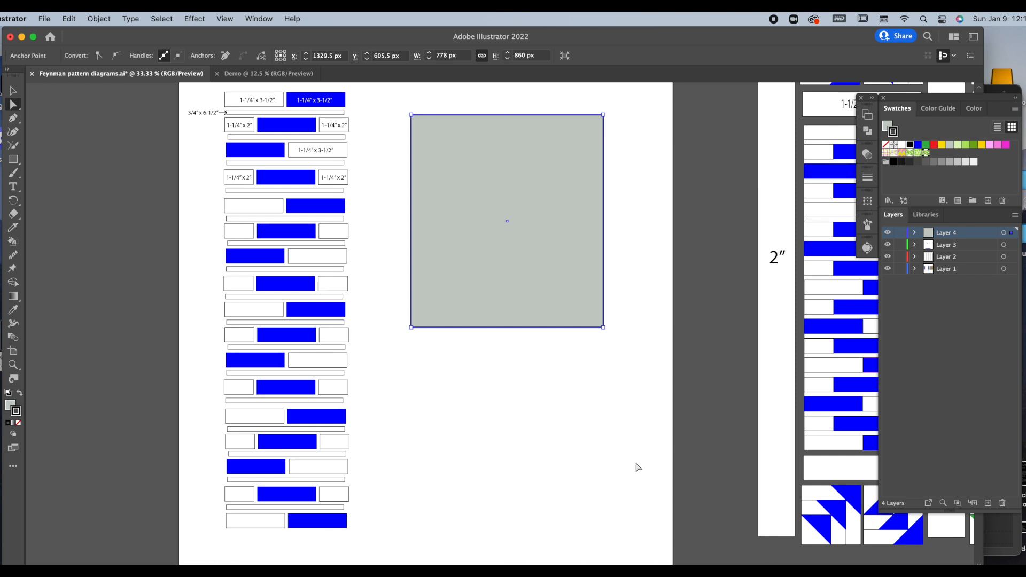
pyautogui.click(20, 167)
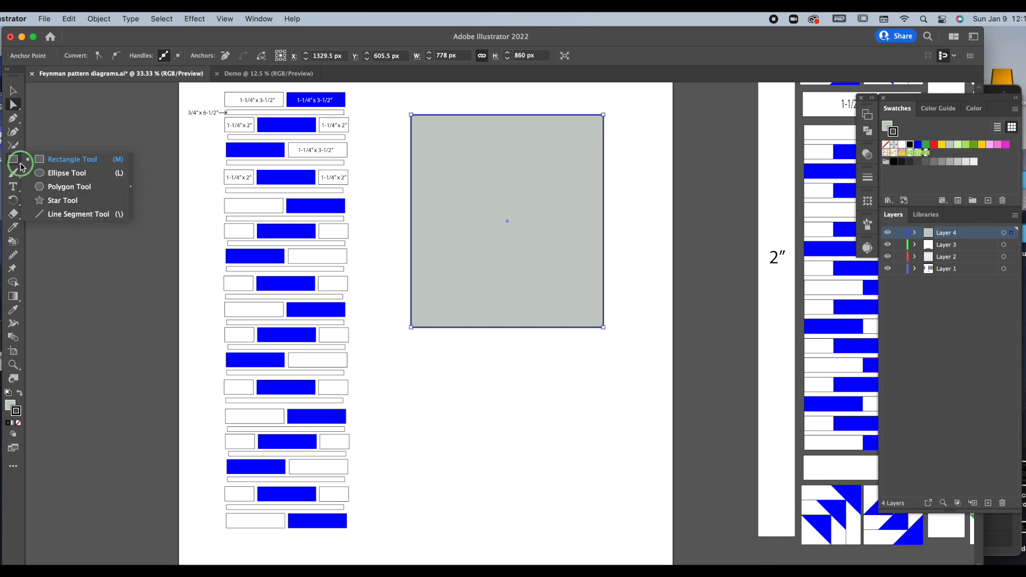
pyautogui.click(95, 171)
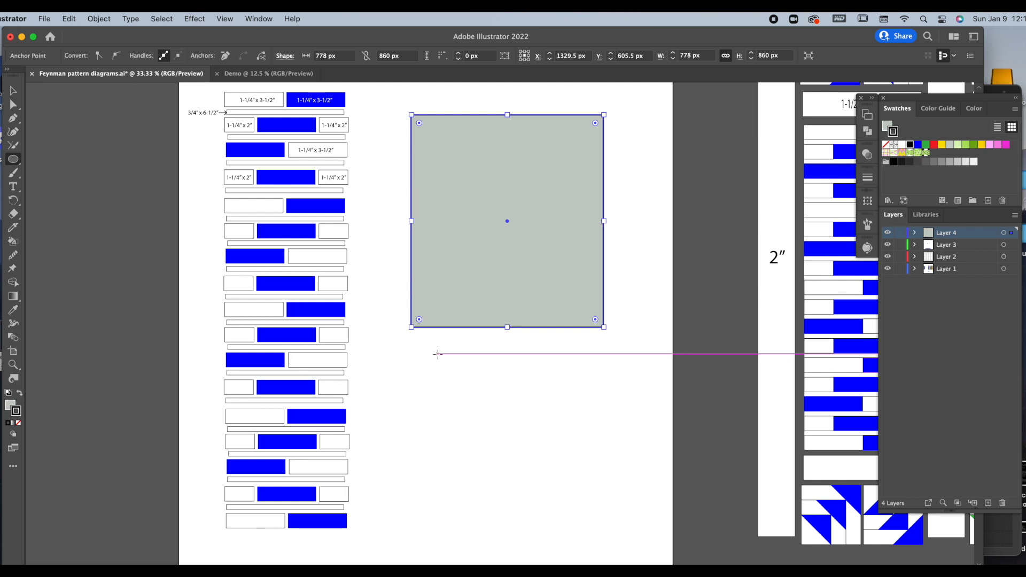
pyautogui.click(423, 369)
pyautogui.moveTo(423, 370); pyautogui.dragTo(661, 472)
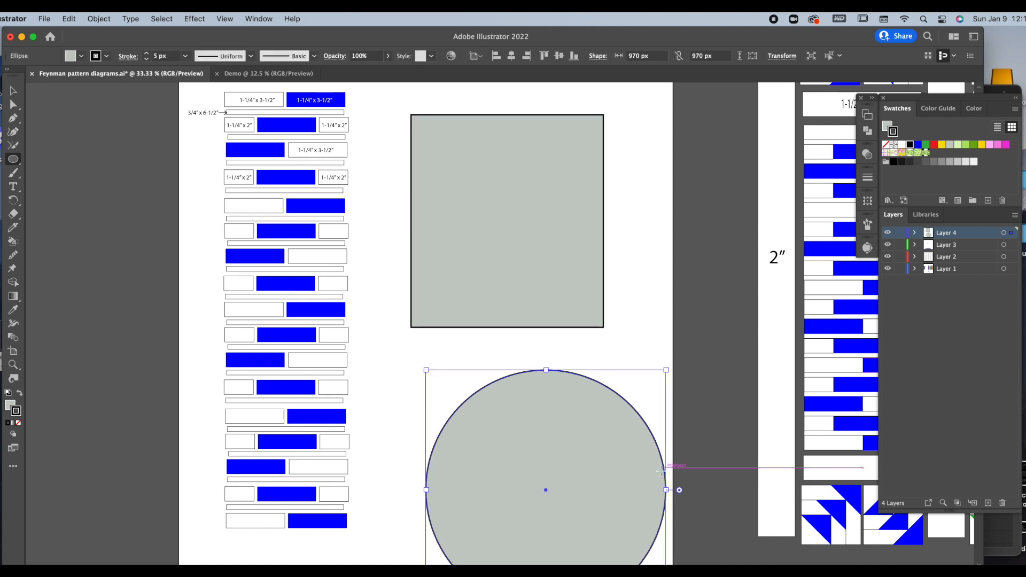
# - Draw a small ellipse about 31 by 91 px inside the circle, undo it, and delete the circle
pyautogui.scroll(-5, 664, 350)
pyautogui.hscroll(3, 664, 351)
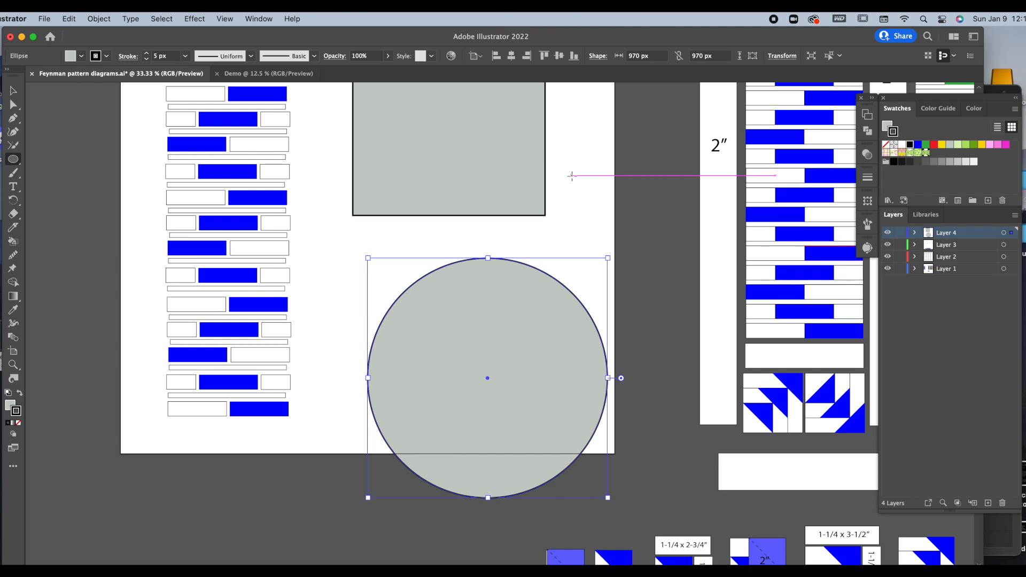
pyautogui.moveTo(558, 403); pyautogui.dragTo(565, 380)
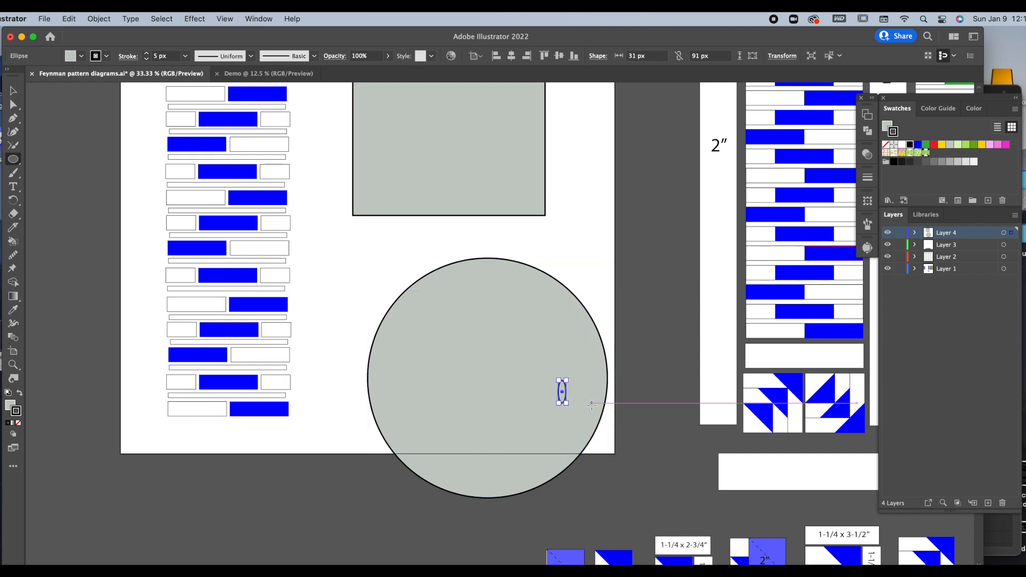
pyautogui.press('super+z')
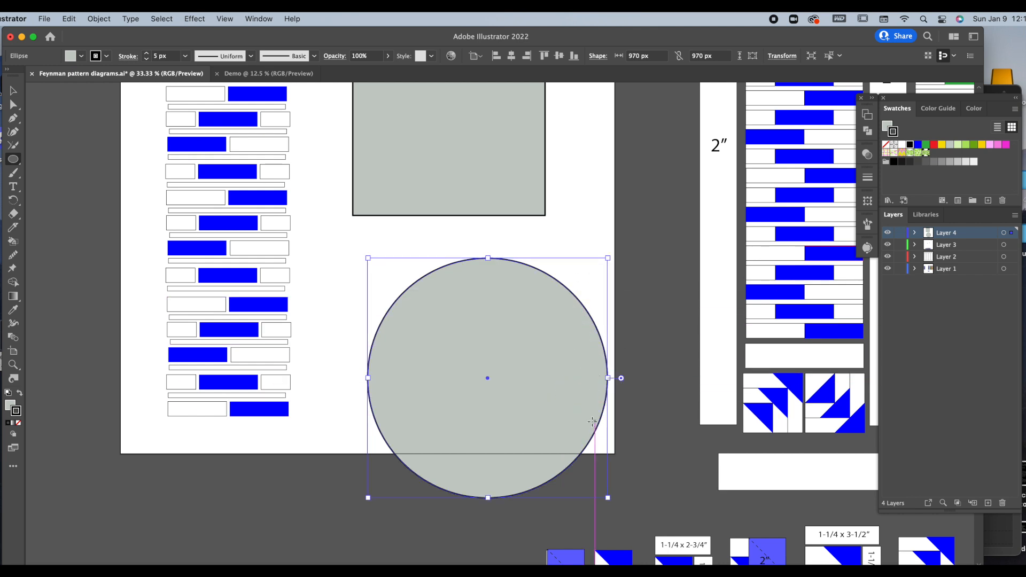
pyautogui.press('v')
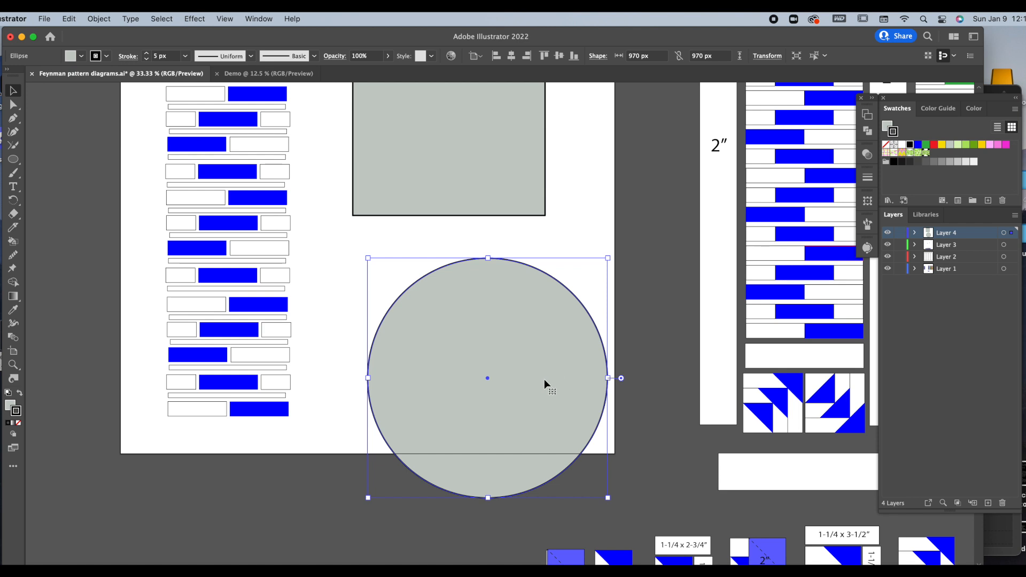
pyautogui.press('Delete')
# - Select the gray rectangle beside the strip diagram
pyautogui.click(531, 195)
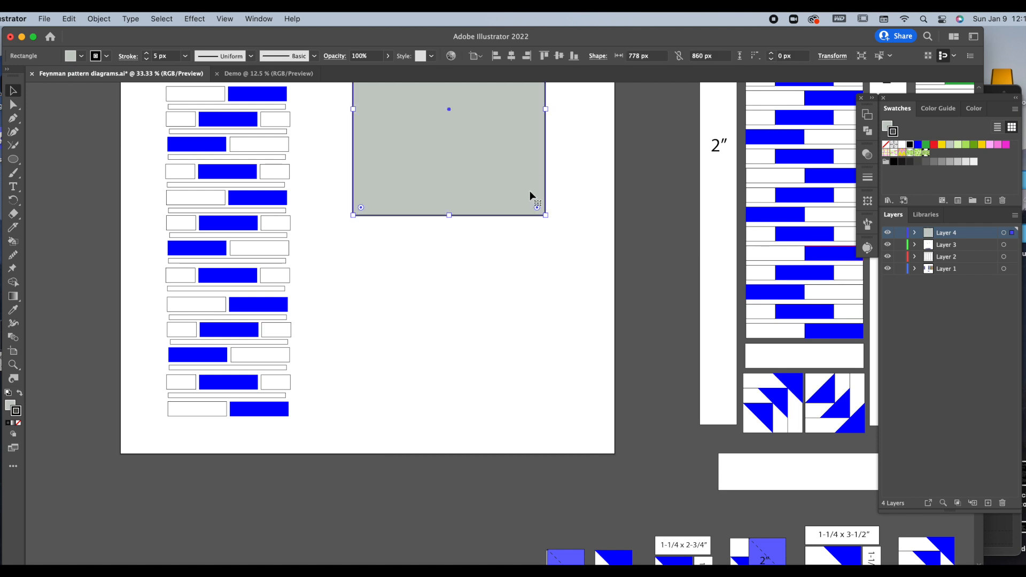
pyautogui.moveTo(573, 188)
pyautogui.mouseDown()
pyautogui.moveTo(529, 410)
pyautogui.moveTo(508, 428)
pyautogui.moveTo(652, 407)
pyautogui.mouseUp()
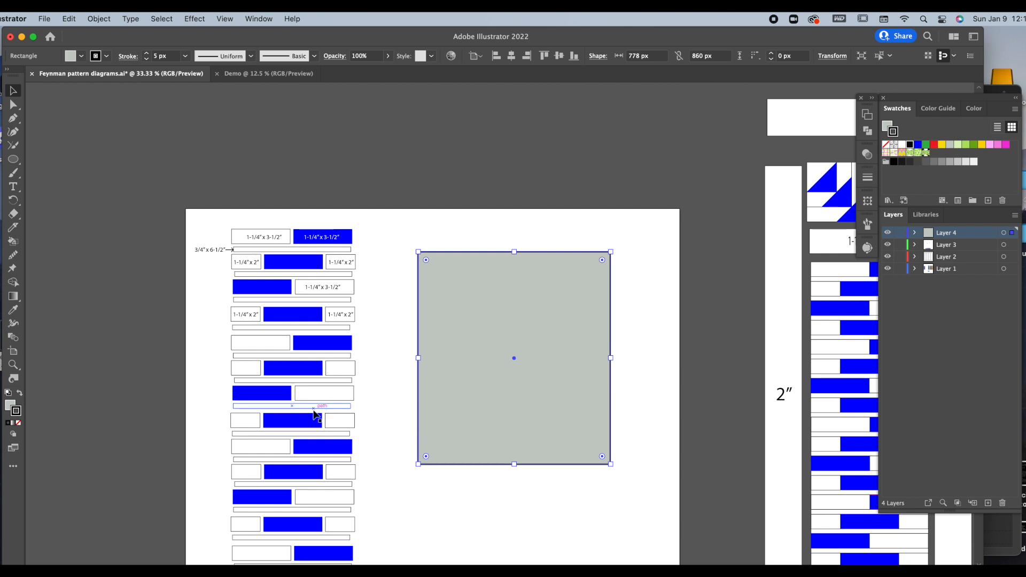
pyautogui.press('super')
pyautogui.press('F11')
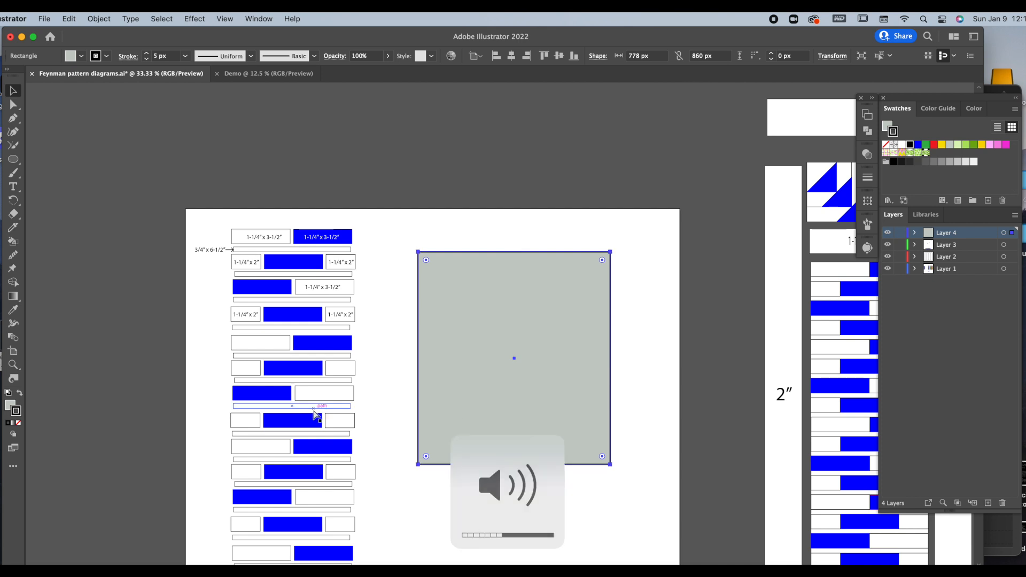
# - Delete the gray rectangle and activate the Rectangle tool
pyautogui.press('super+equal')
pyautogui.moveTo(316, 516); pyautogui.dragTo(451, 435)
pyautogui.moveTo(444, 311); pyautogui.dragTo(436, 528)
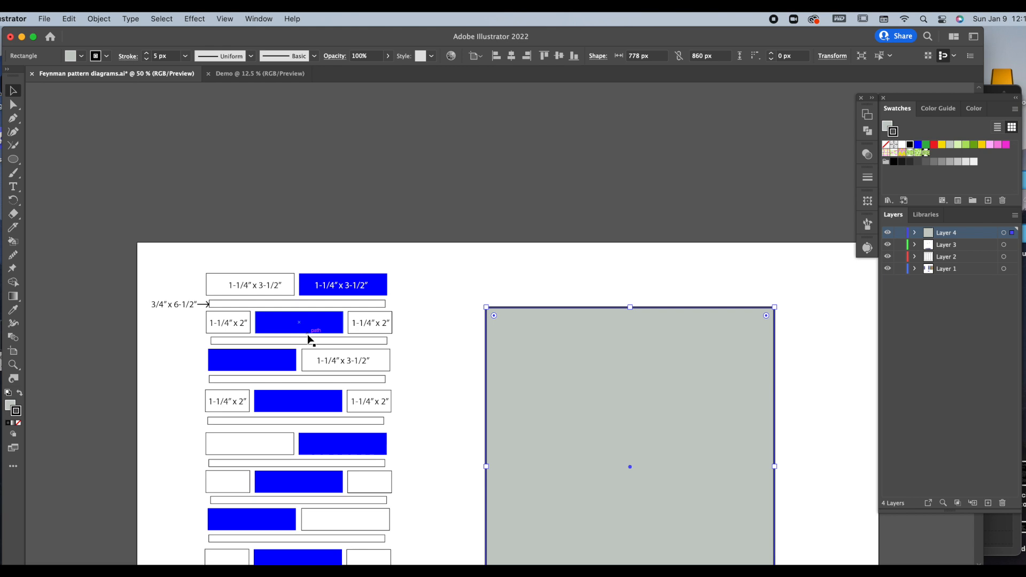
pyautogui.moveTo(804, 330); pyautogui.dragTo(561, 282)
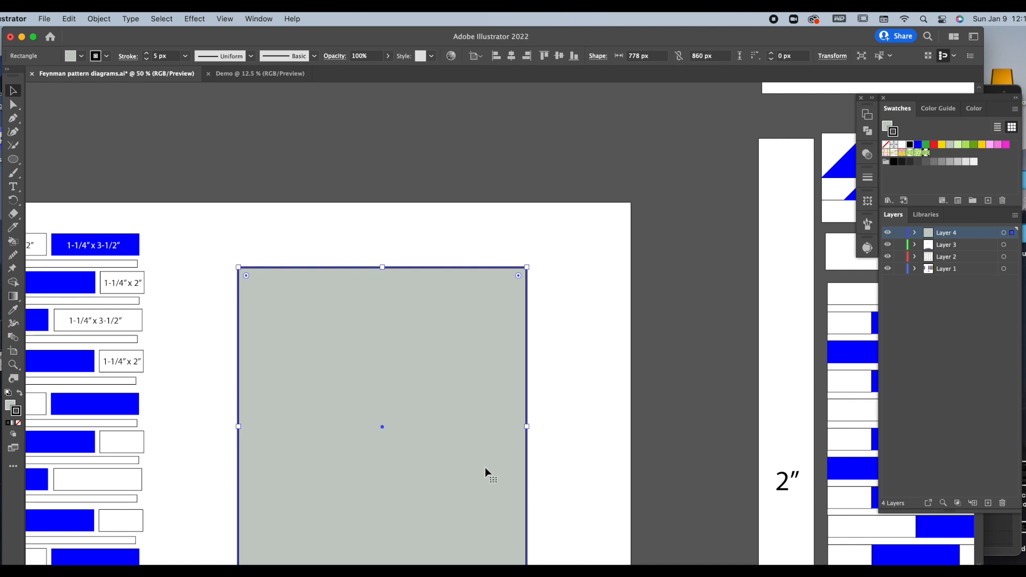
pyautogui.press('Delete')
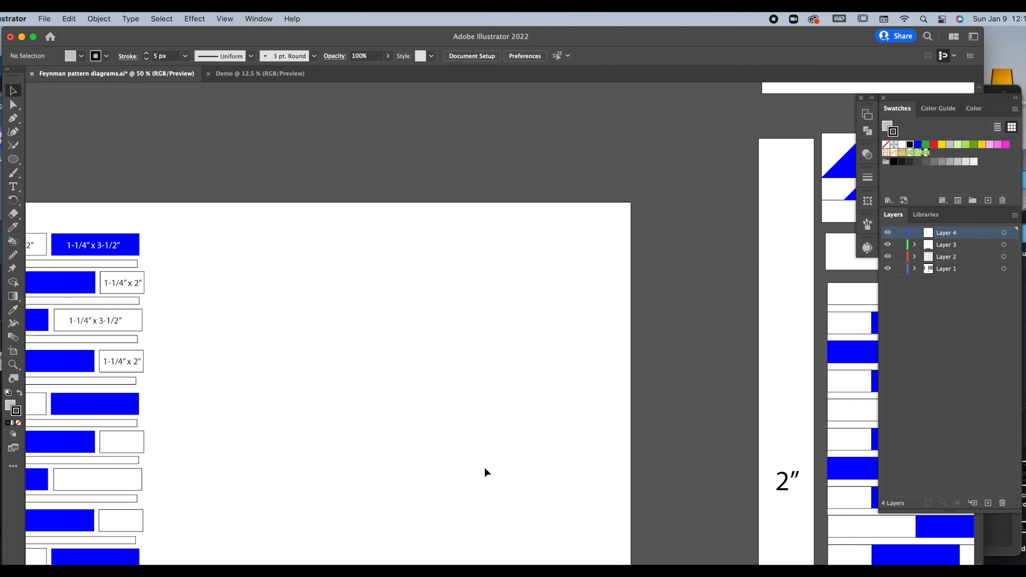
pyautogui.press('m')
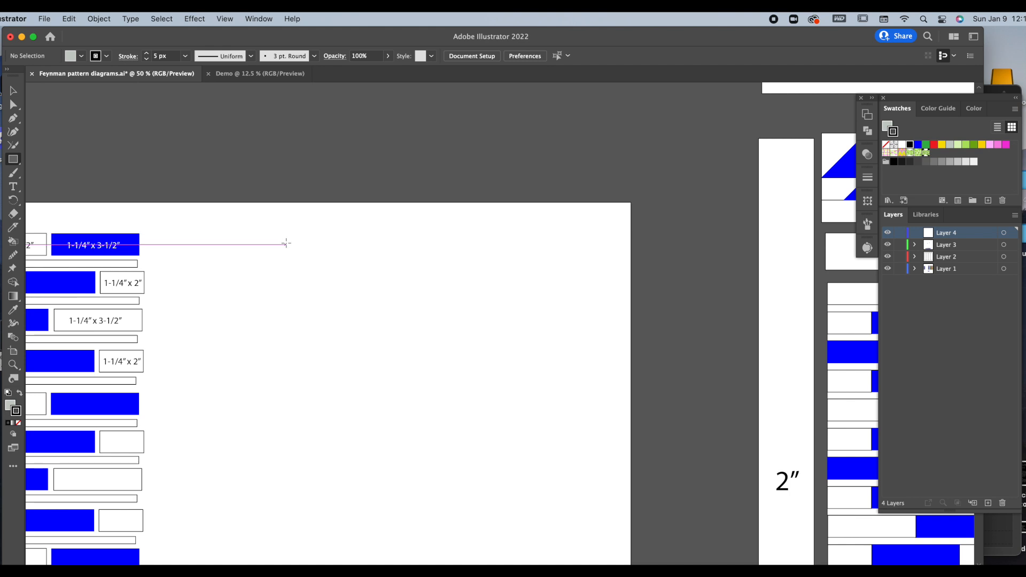
# - Draw a rectangle about 541 by 62 px beside the strip diagram, remove its stroke and fill it black
pyautogui.moveTo(284, 245); pyautogui.dragTo(486, 267)
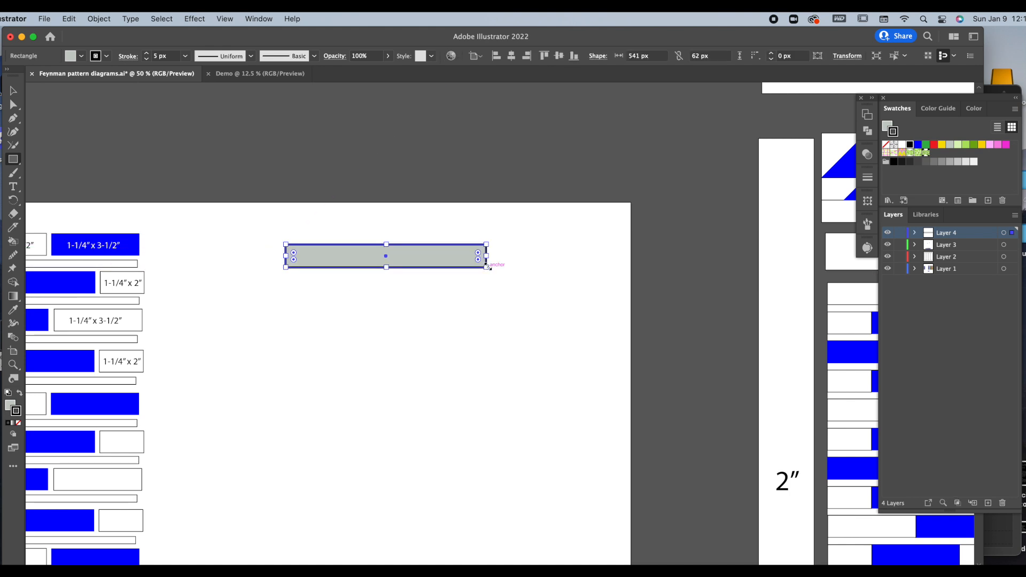
pyautogui.click(885, 145)
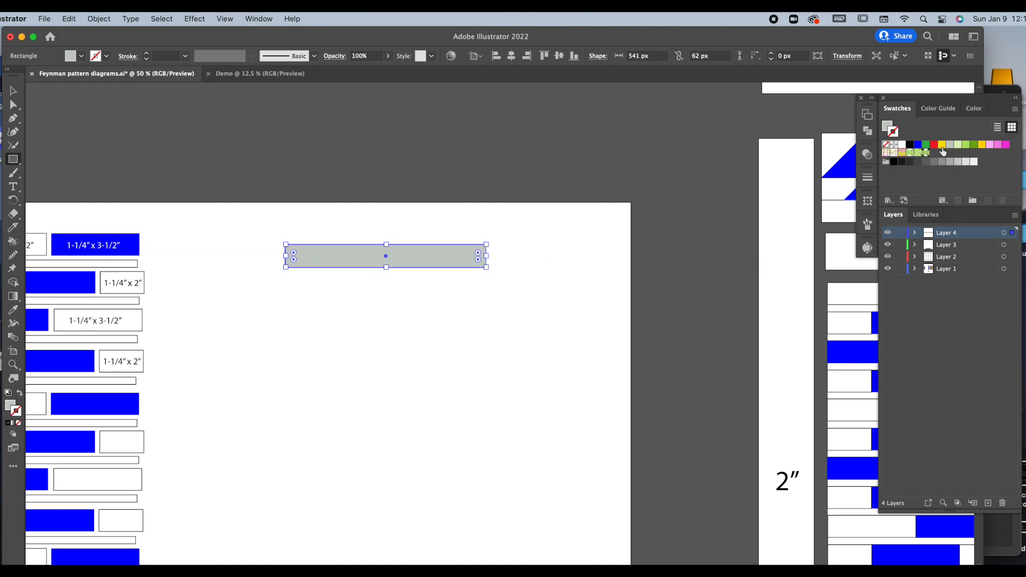
pyautogui.click(909, 144)
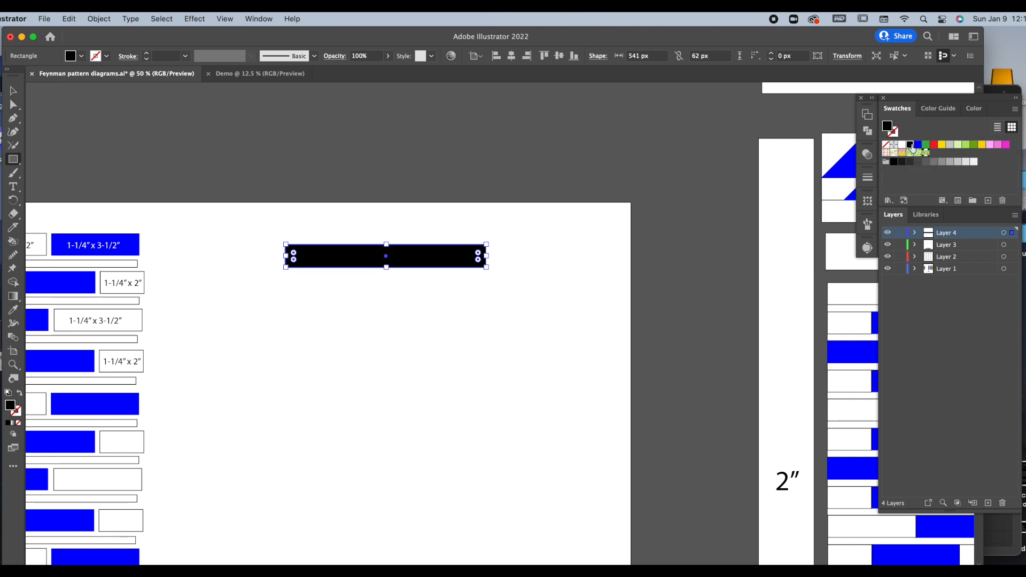
pyautogui.press('v')
pyautogui.click(538, 364)
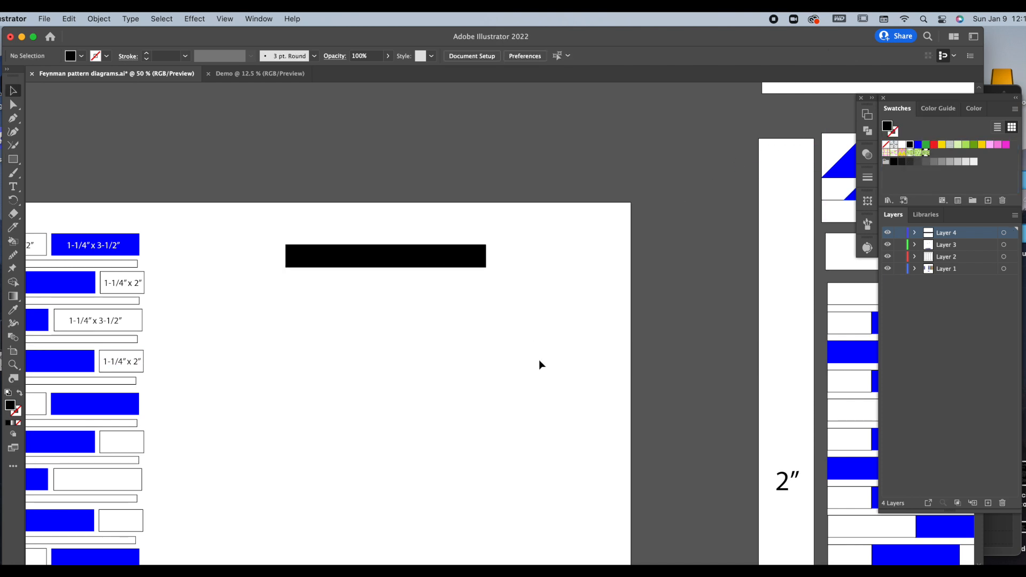
# - Set the black rectangle's width to 600 px and its height to 75 px
pyautogui.click(472, 259)
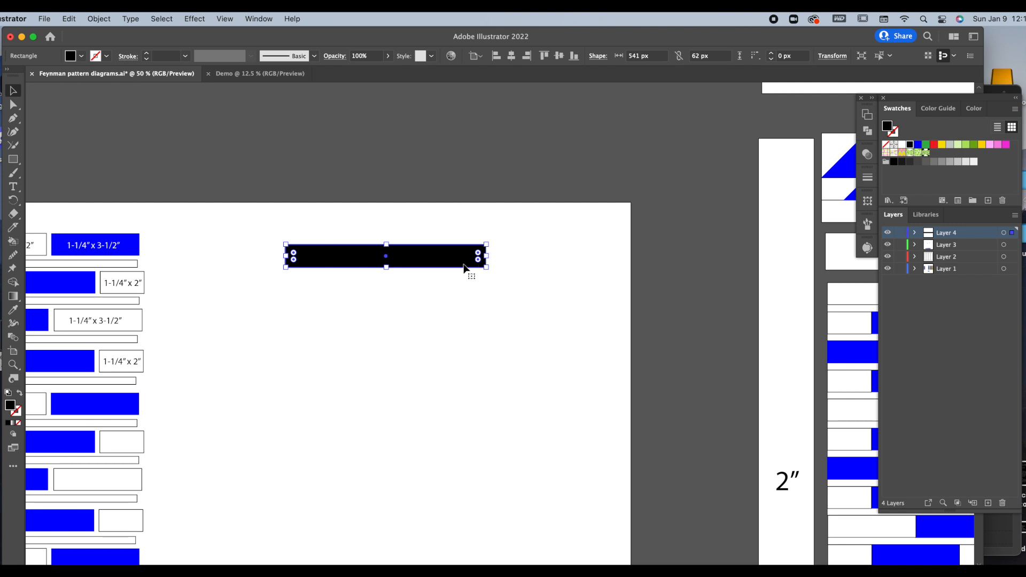
pyautogui.click(656, 55)
pyautogui.moveTo(656, 55); pyautogui.dragTo(626, 58)
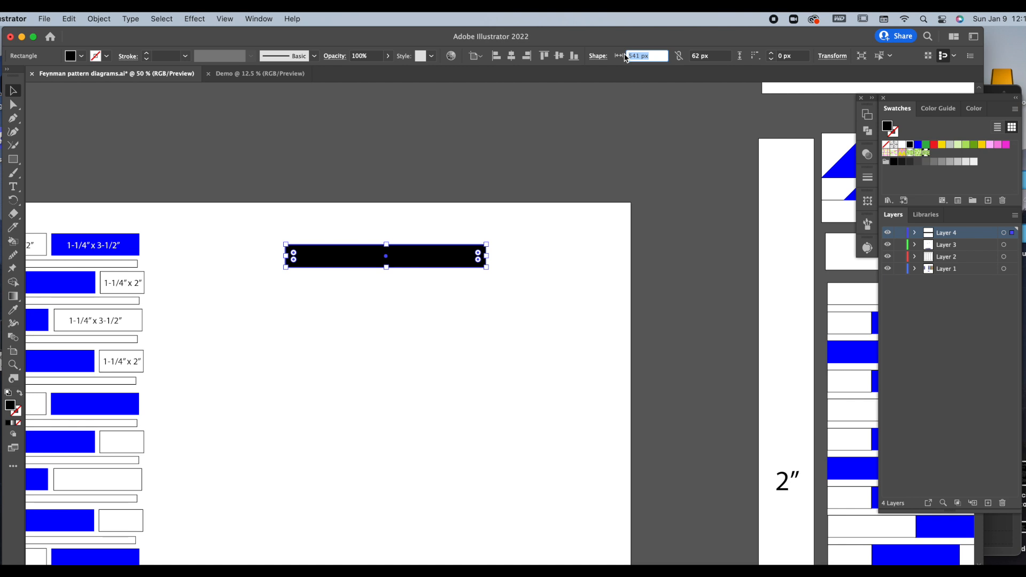
pyautogui.write('600')
pyautogui.press('Return')
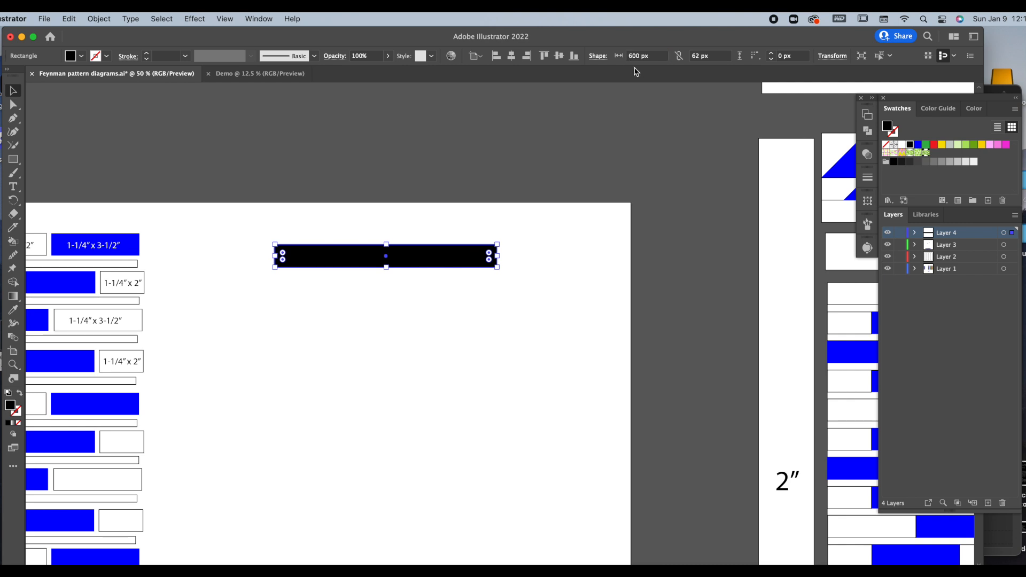
pyautogui.click(718, 57)
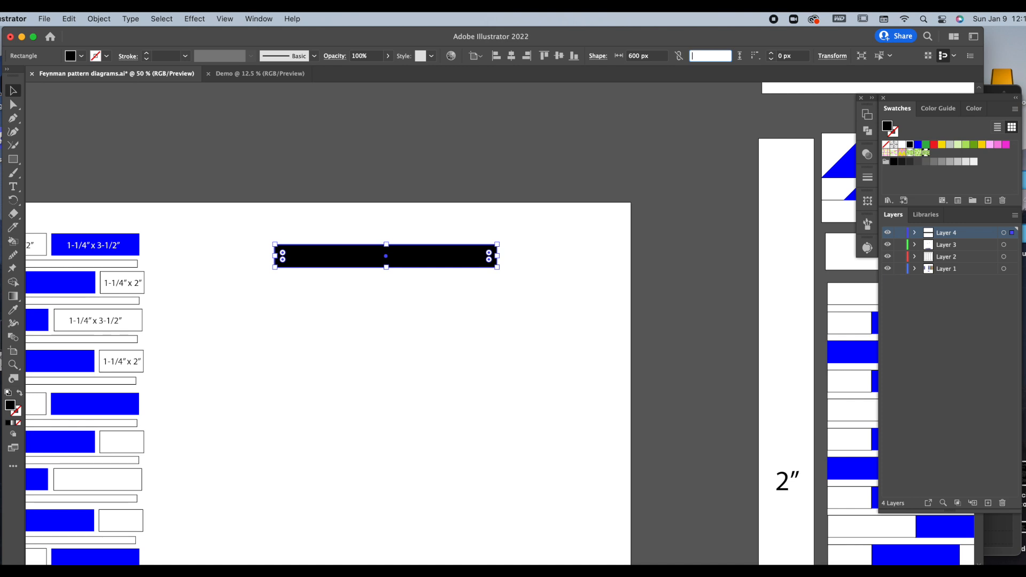
pyautogui.press('Return')
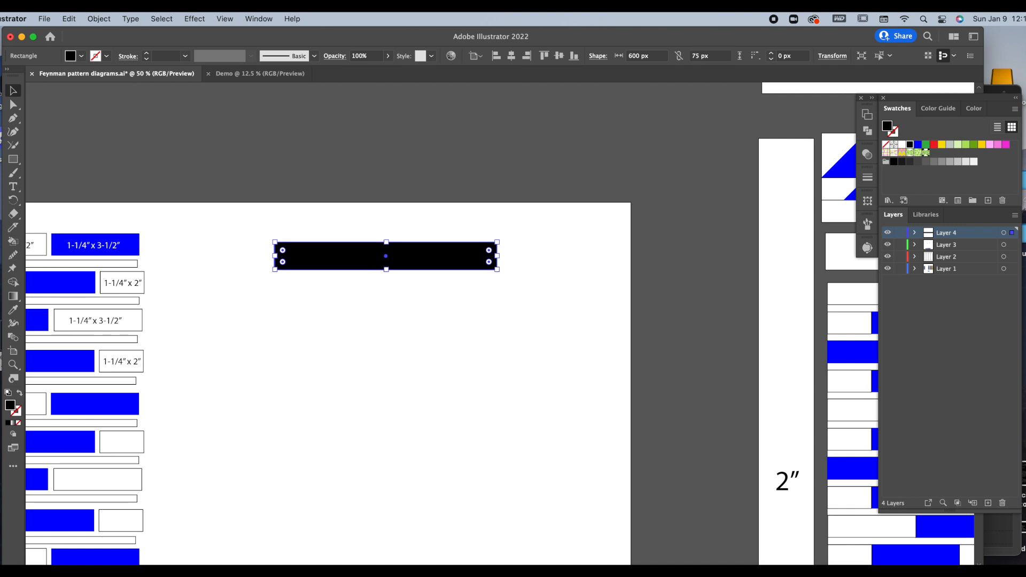
# - Duplicate the black rectangle directly below the original and set the copy's width to 400 px
pyautogui.click(456, 258)
pyautogui.moveTo(450, 270); pyautogui.dragTo(458, 333)
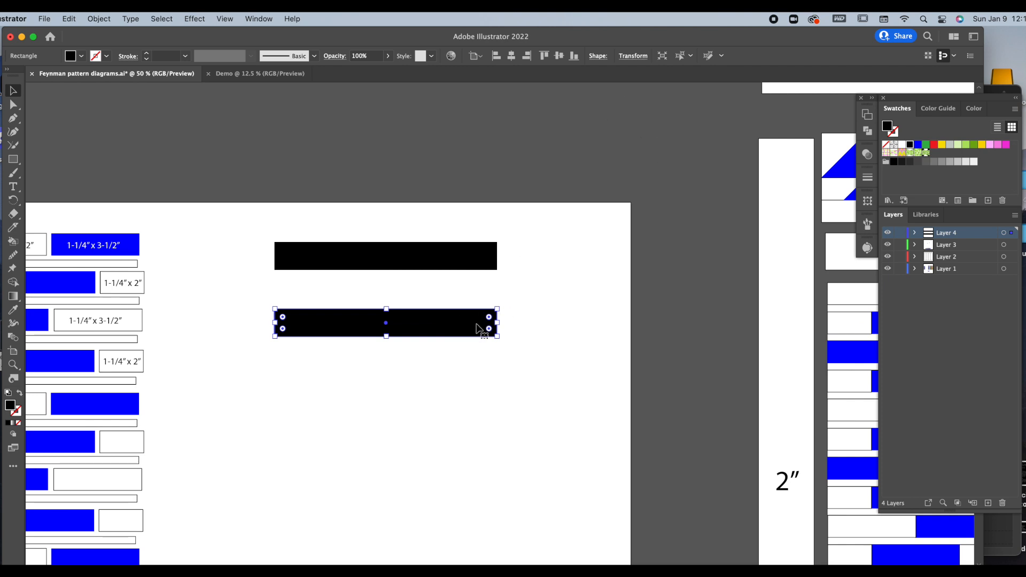
pyautogui.click(598, 56)
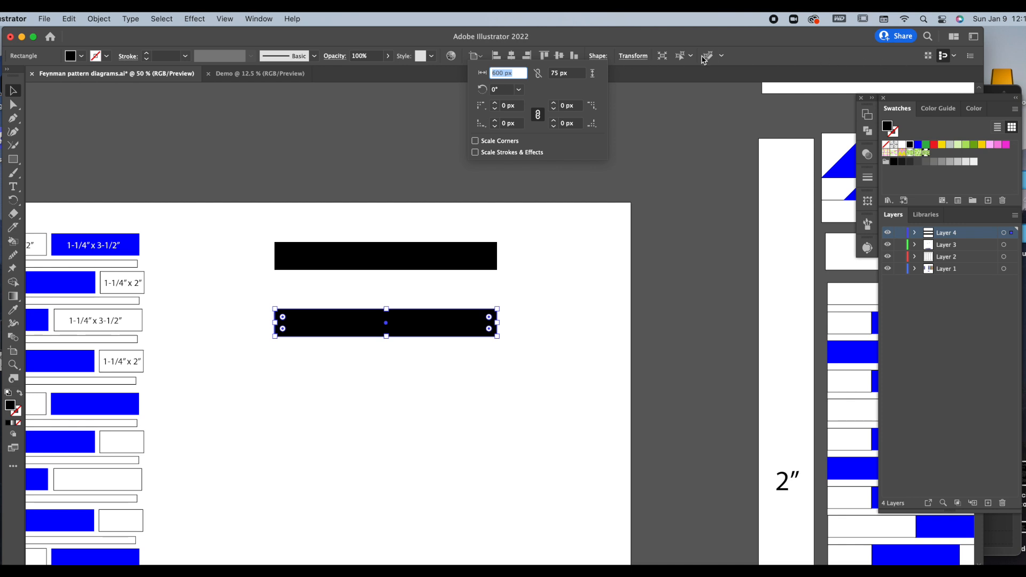
pyautogui.click(519, 71)
pyautogui.press('BackSpace')
pyautogui.press('BackSpace')
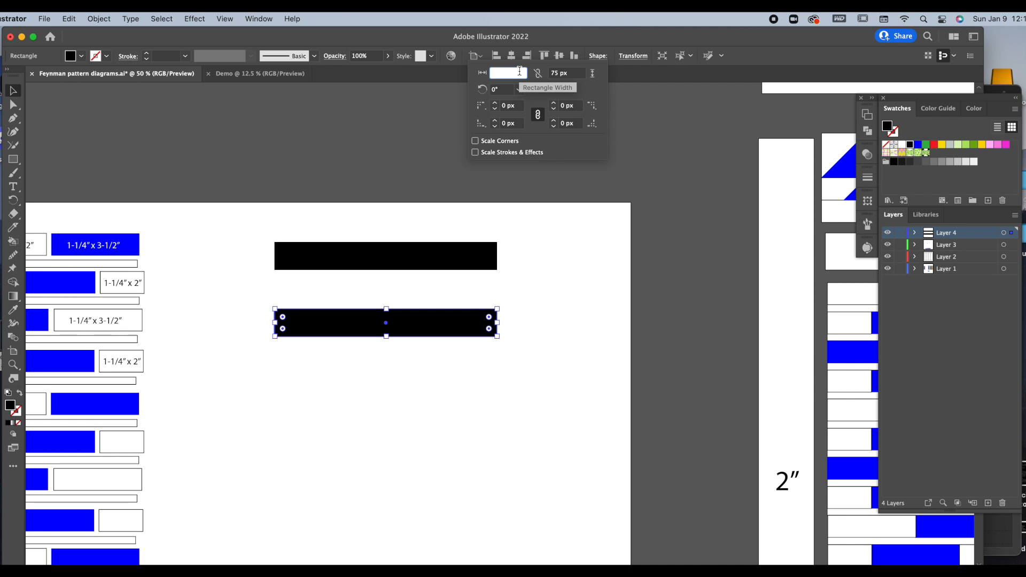
pyautogui.write('400')
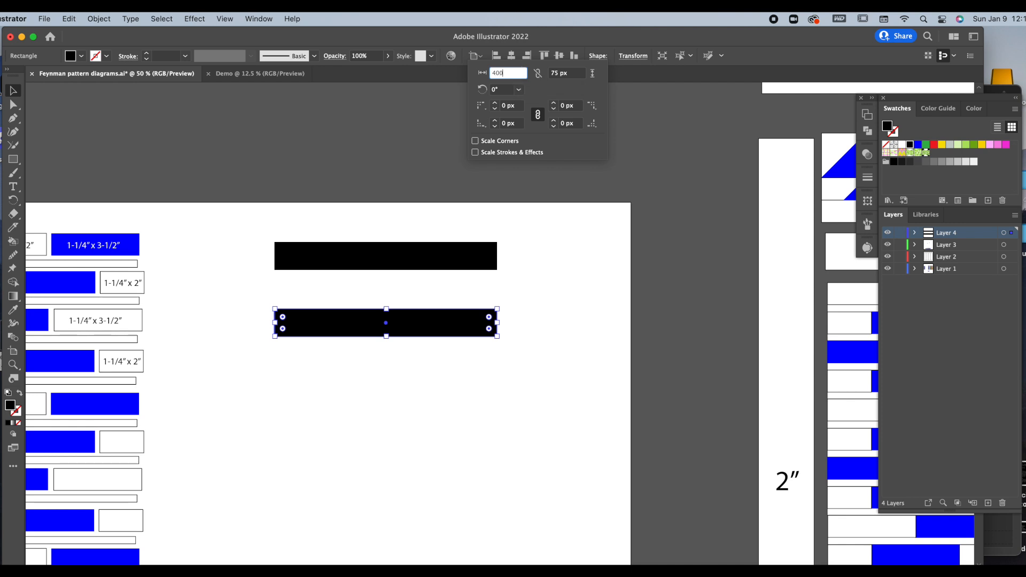
pyautogui.press('Return')
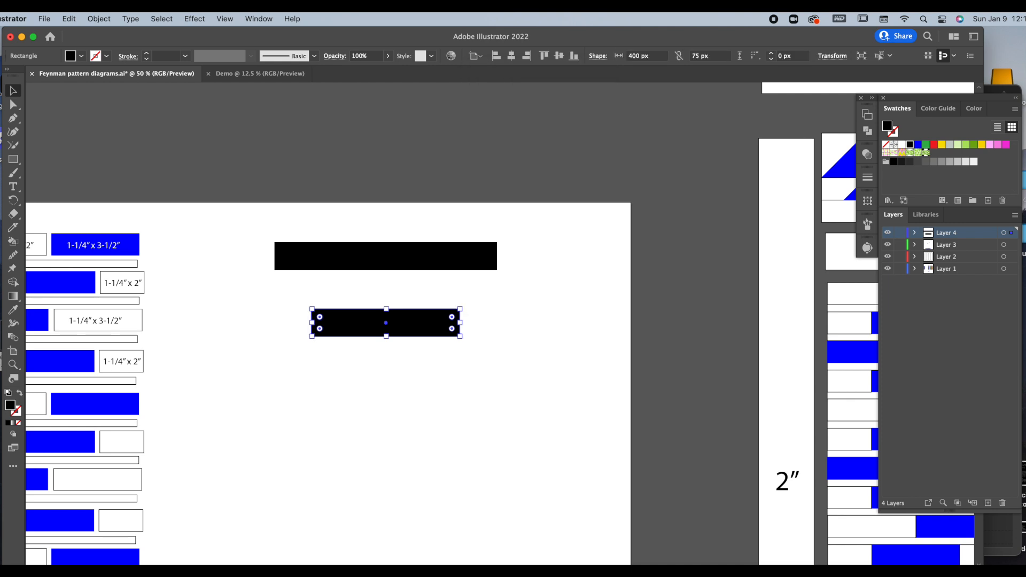
# - Move the shorter rectangle up, flush with the upper rectangle's left edge, and fill it with the blue swatch
pyautogui.click(483, 359)
pyautogui.moveTo(422, 330); pyautogui.dragTo(388, 304)
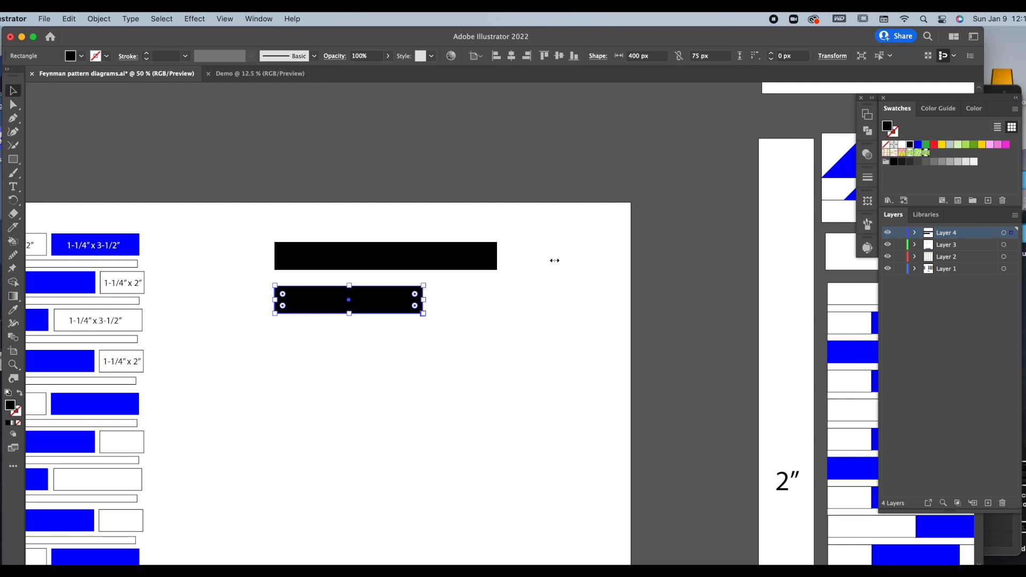
pyautogui.moveTo(374, 435); pyautogui.dragTo(600, 388)
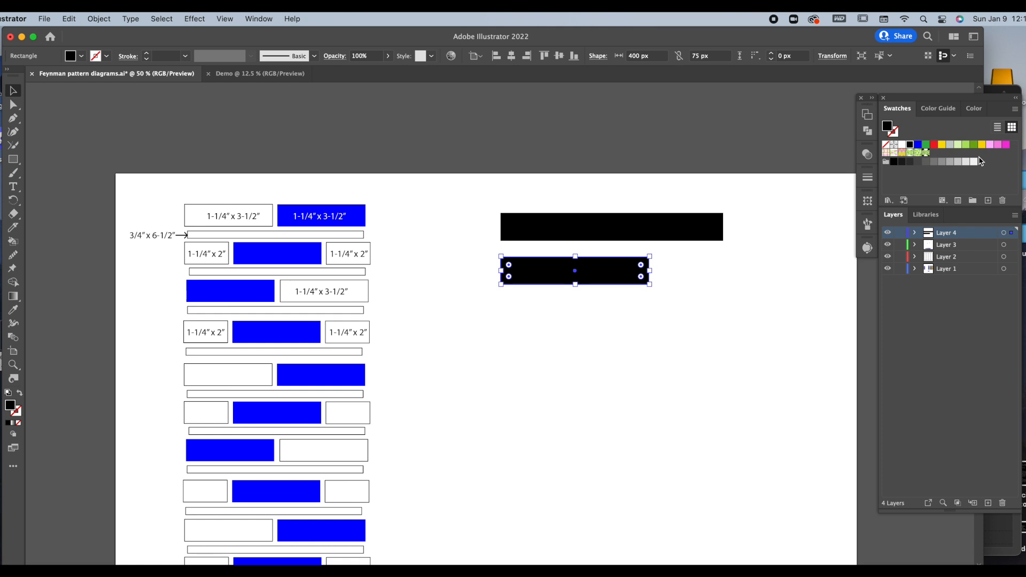
pyautogui.click(917, 144)
# - View the shades and tints suggested for the blue fill, and the full color spectrum
pyautogui.click(954, 111)
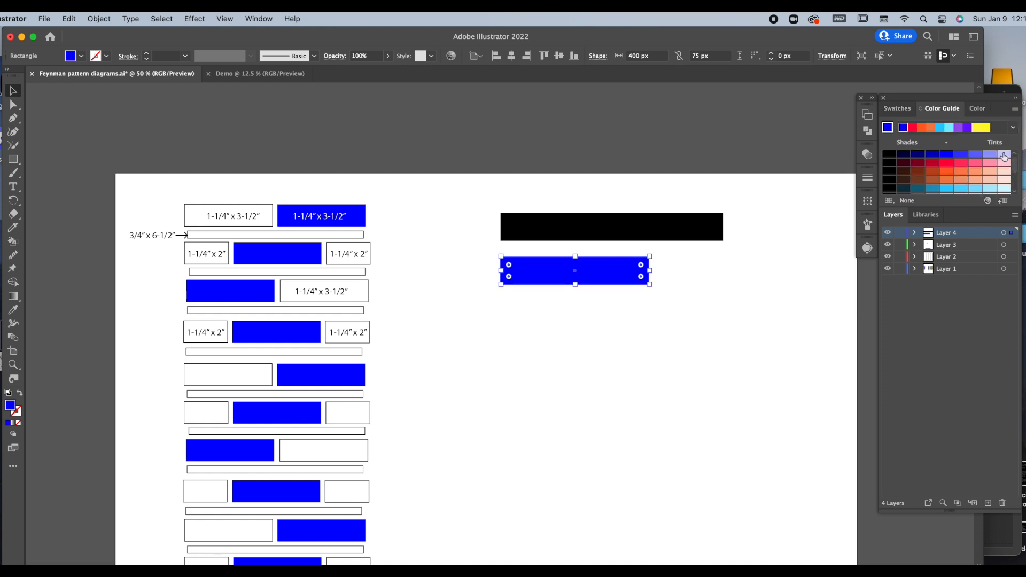
pyautogui.click(946, 143)
pyautogui.click(915, 144)
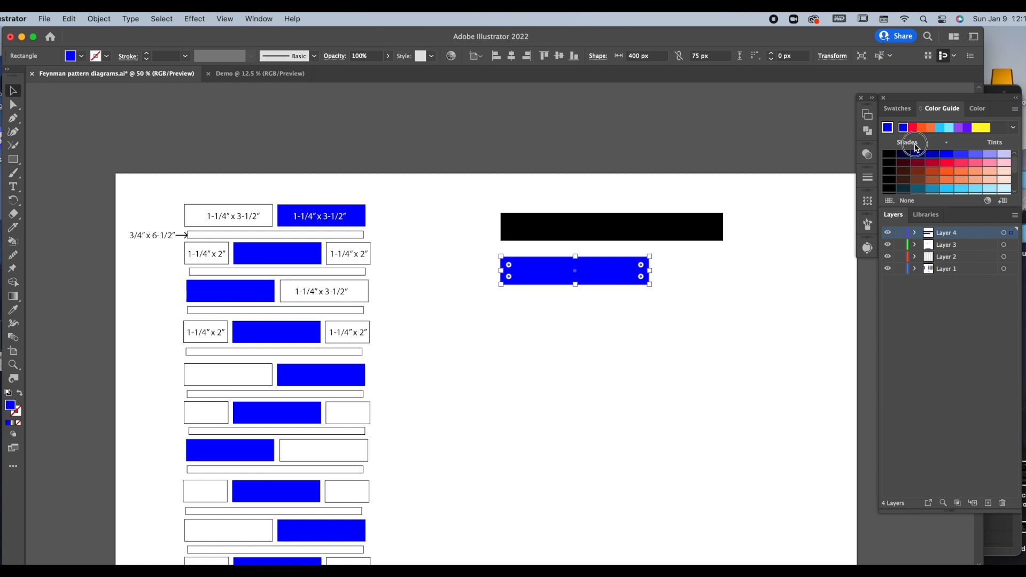
pyautogui.click(977, 108)
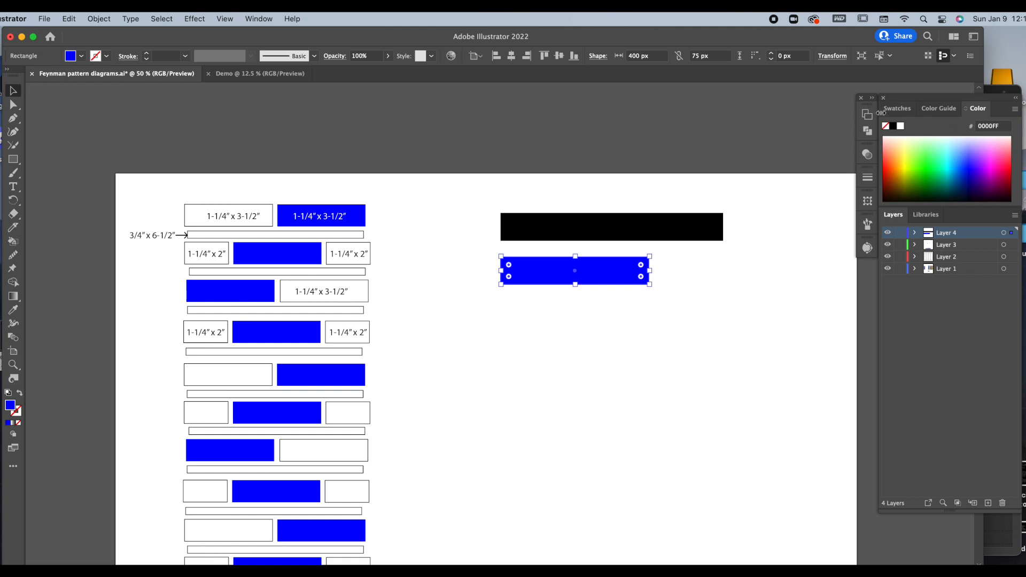
# - Place the quilt photo IMG_2251.heic from the Photos library below the blue rectangle
pyautogui.click(45, 19)
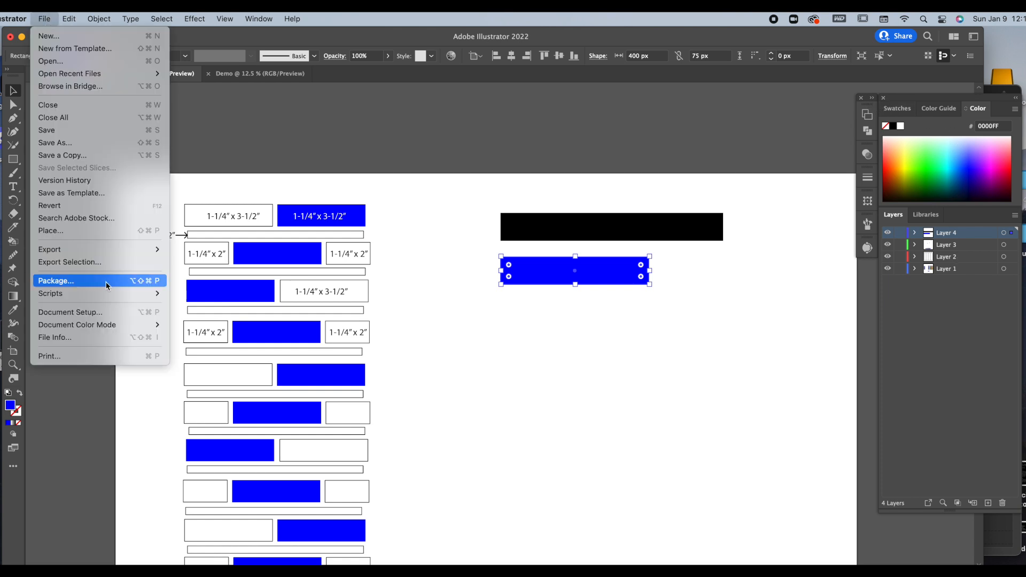
pyautogui.click(130, 230)
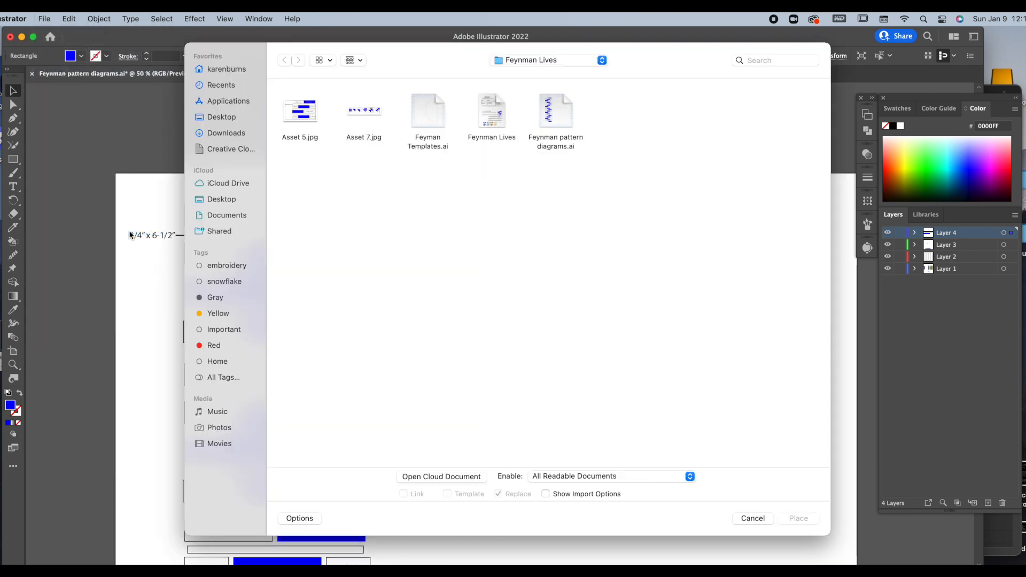
pyautogui.click(229, 430)
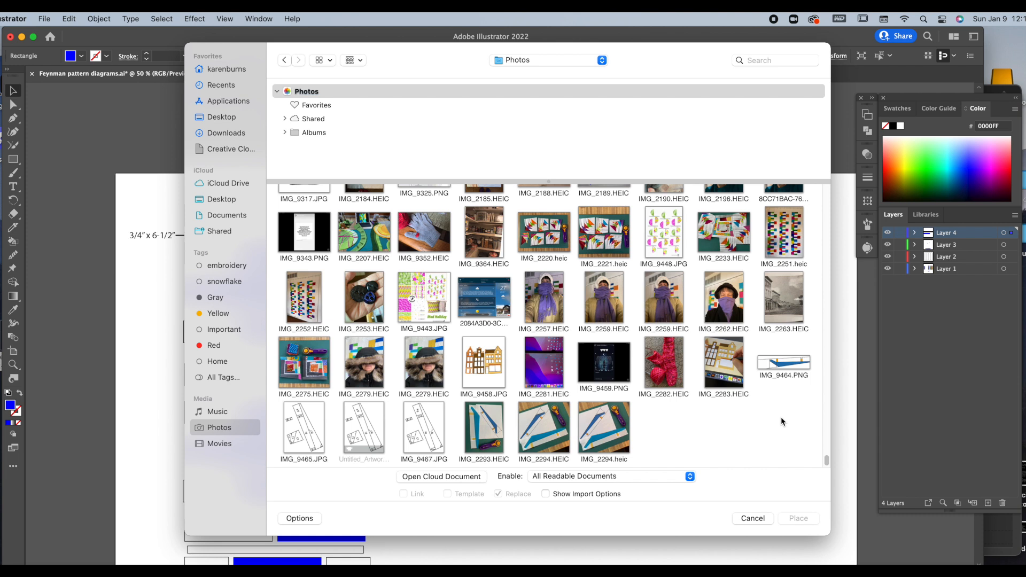
pyautogui.click(778, 232)
pyautogui.click(808, 520)
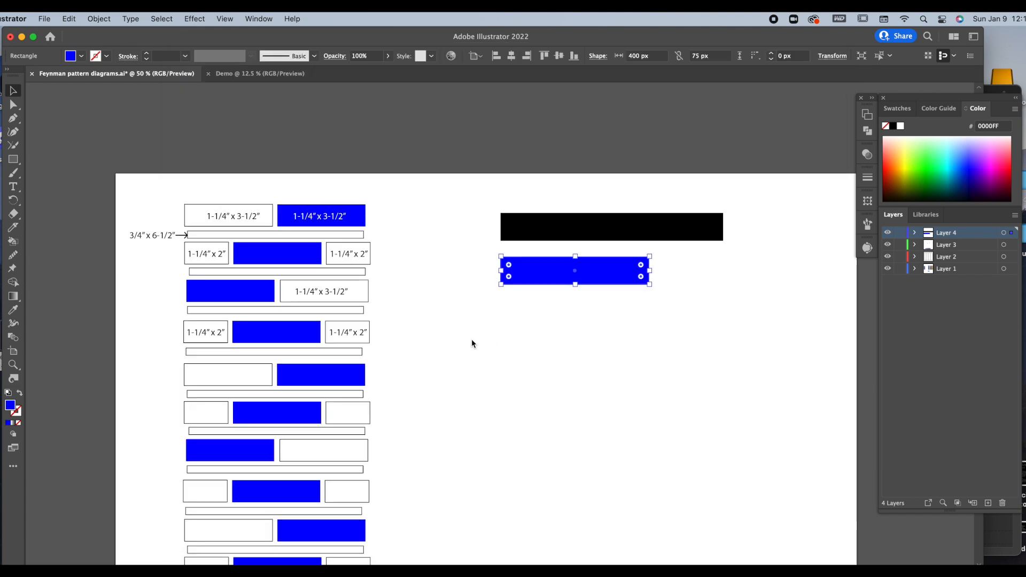
pyautogui.moveTo(473, 334); pyautogui.dragTo(655, 535)
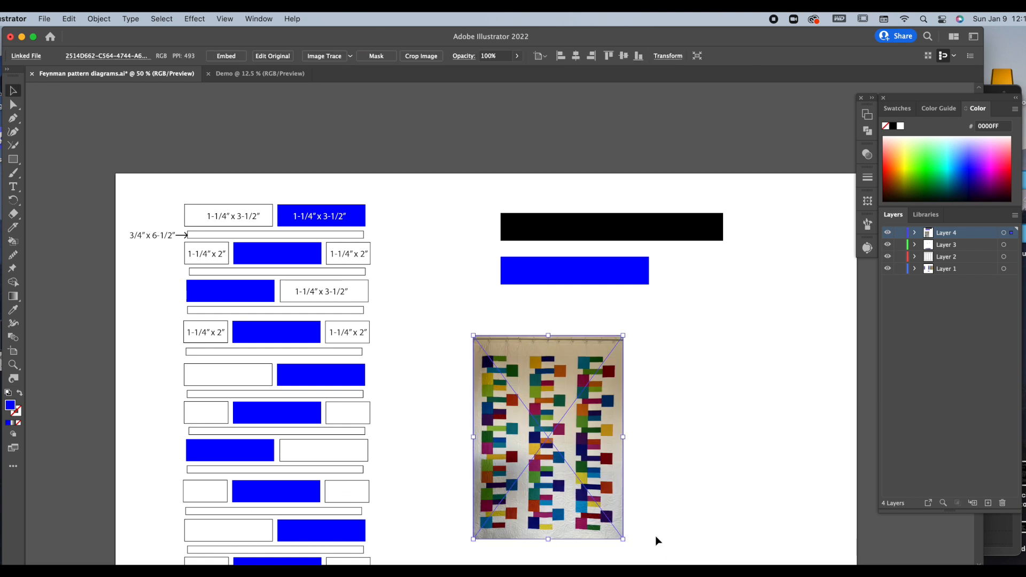
# - Sample the yellow patch in the quilt photo's middle column with the Eyedropper and display the swatches
pyautogui.press('a')
pyautogui.press('super+=')
pyautogui.press('super+=')
pyautogui.click(720, 322)
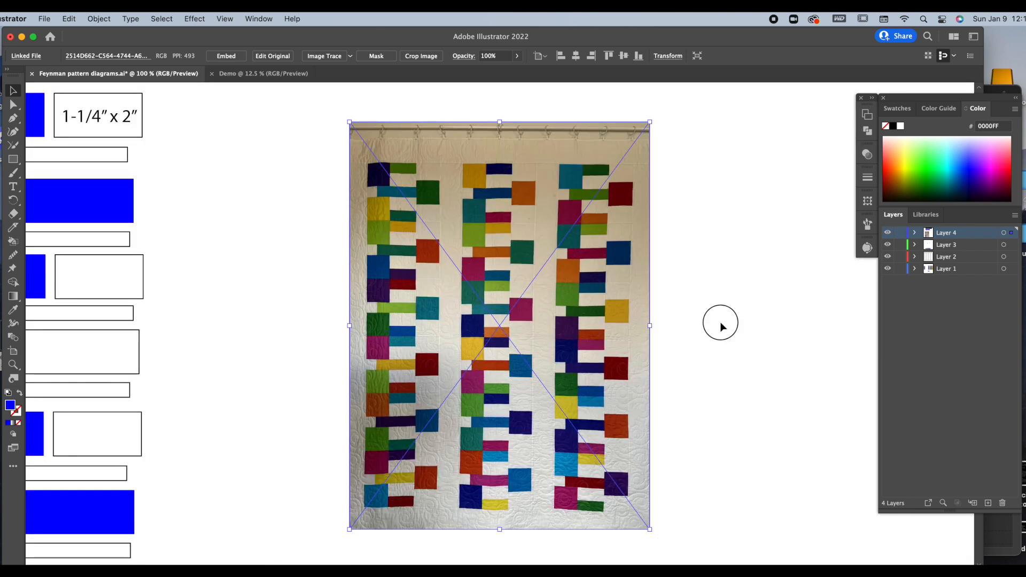
pyautogui.press('i')
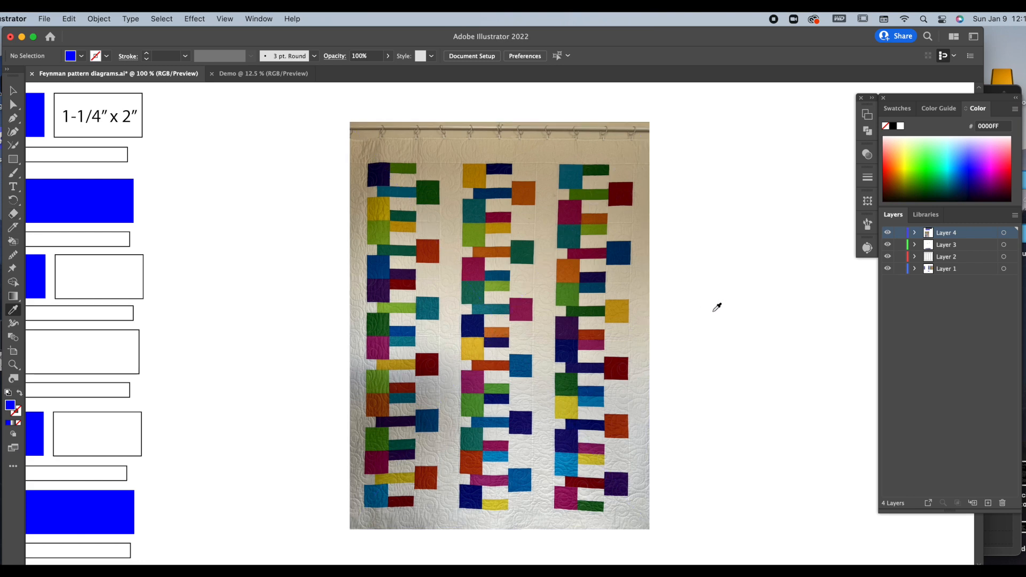
pyautogui.click(471, 347)
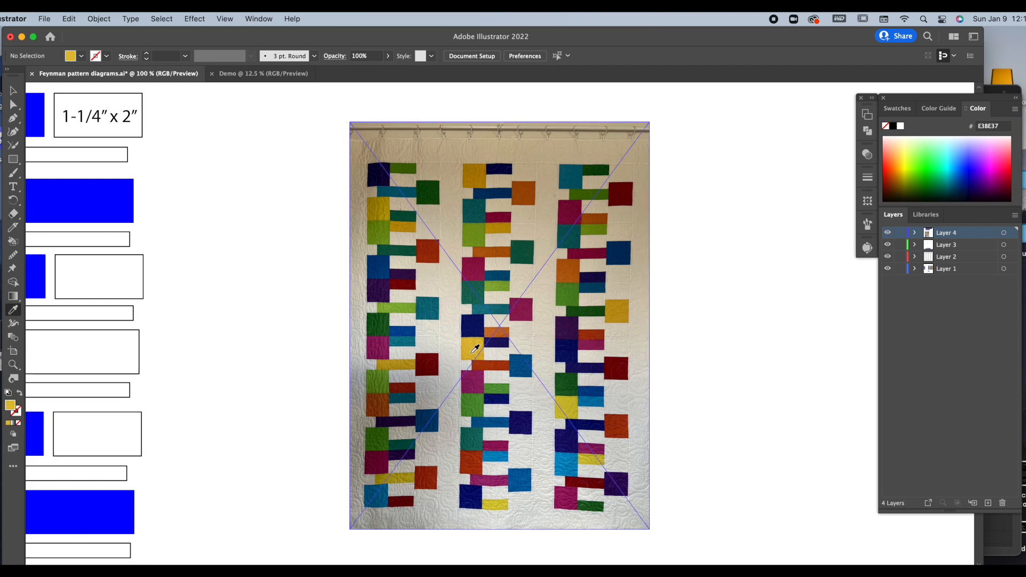
pyautogui.click(897, 108)
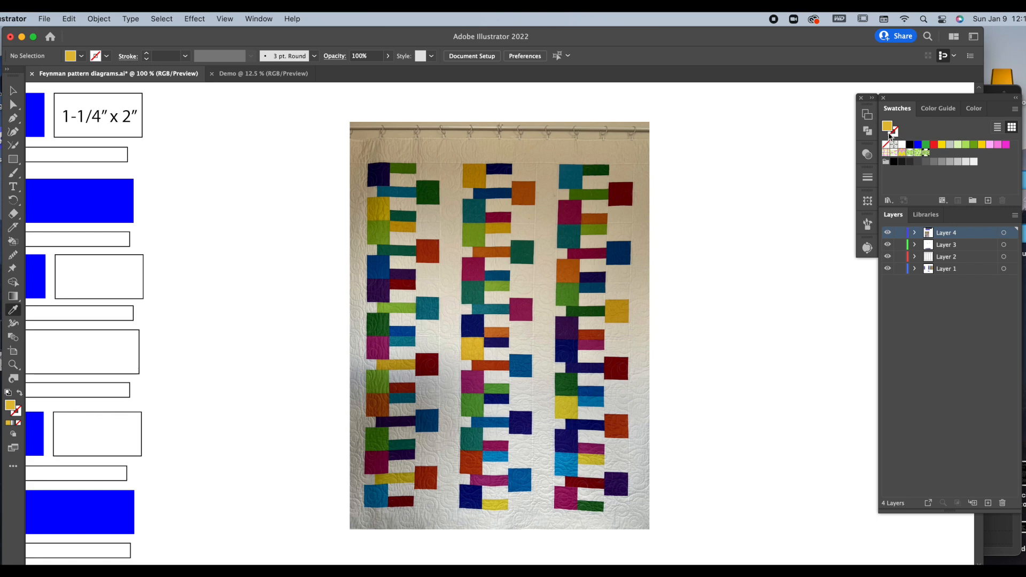
# - Sample several other fabric patches across the quilt photo with the Eyedropper, and dismiss the Eyedropper options
pyautogui.click(477, 323)
pyautogui.click(574, 269)
pyautogui.click(572, 179)
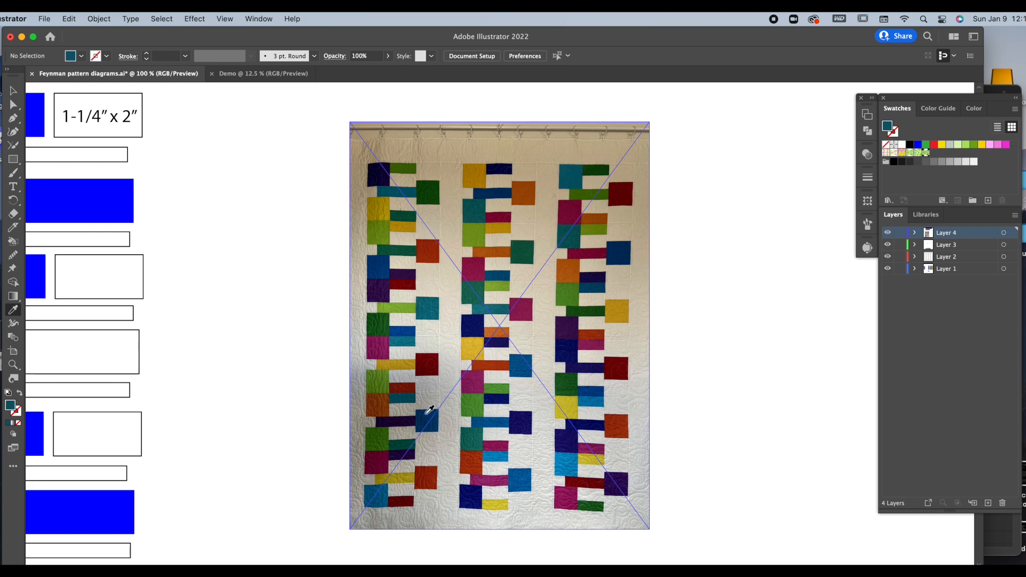
pyautogui.click(391, 357)
pyautogui.click(387, 261)
pyautogui.click(593, 394)
pyautogui.click(632, 301)
pyautogui.click(615, 394)
pyautogui.press('Return')
pyautogui.click(153, 305)
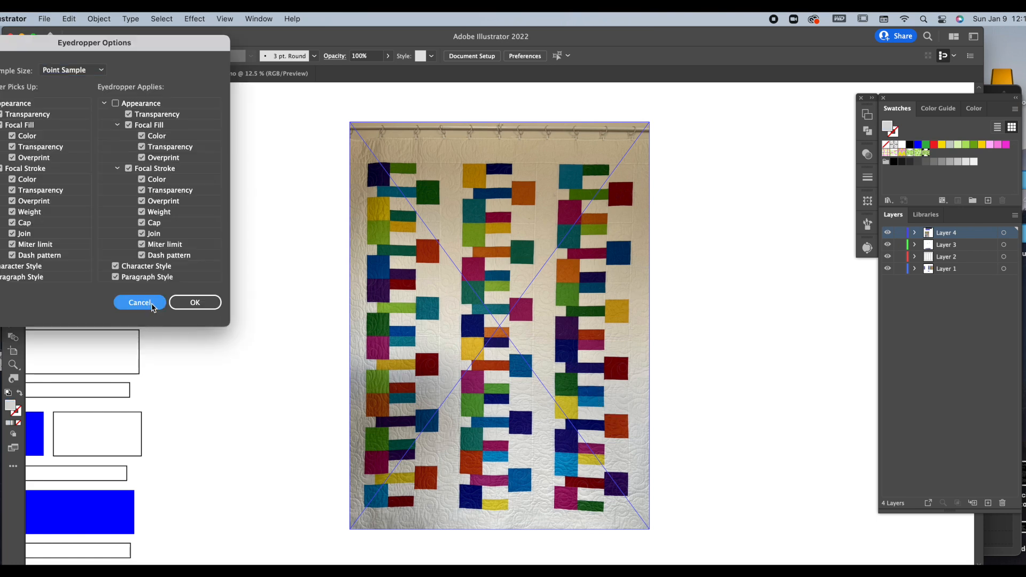
# - Delete the placed quilt photo from the artboard
pyautogui.press('v')
pyautogui.click(594, 401)
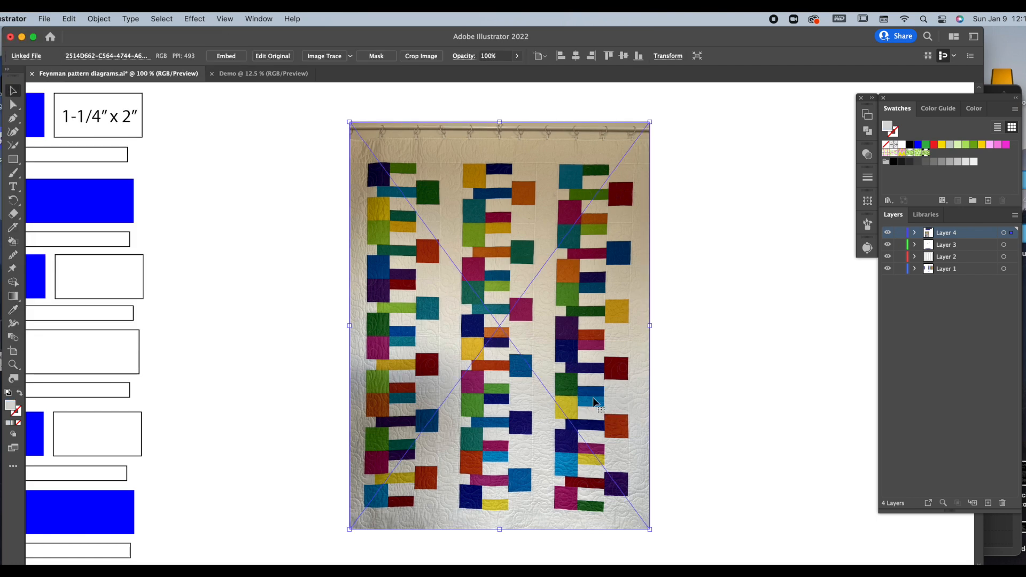
pyautogui.press('Delete')
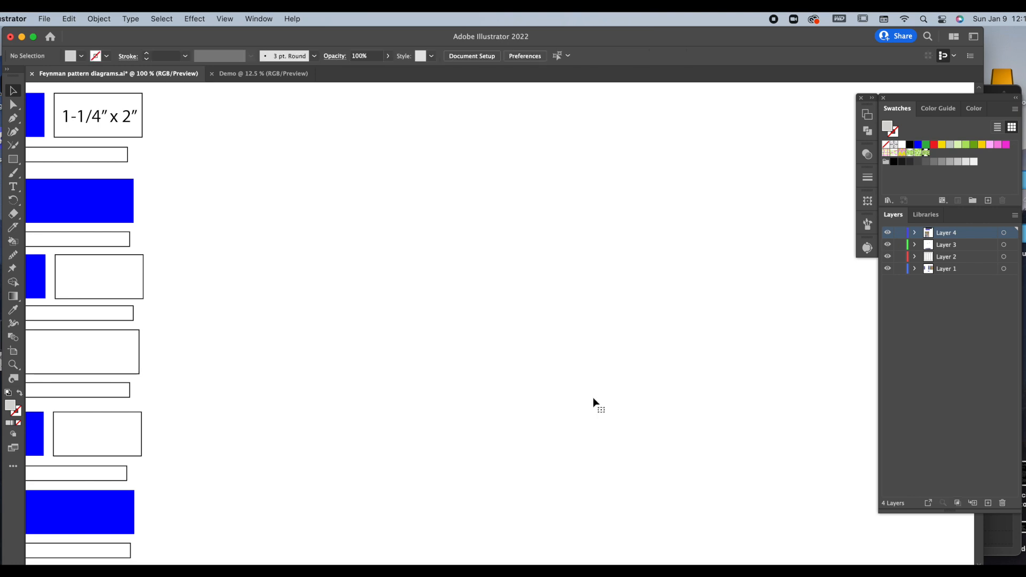
# - Draw a rectangle about 460 by 245 px below the blue bar and fill it with a green-and-white pattern swatch
pyautogui.moveTo(303, 296); pyautogui.dragTo(424, 430)
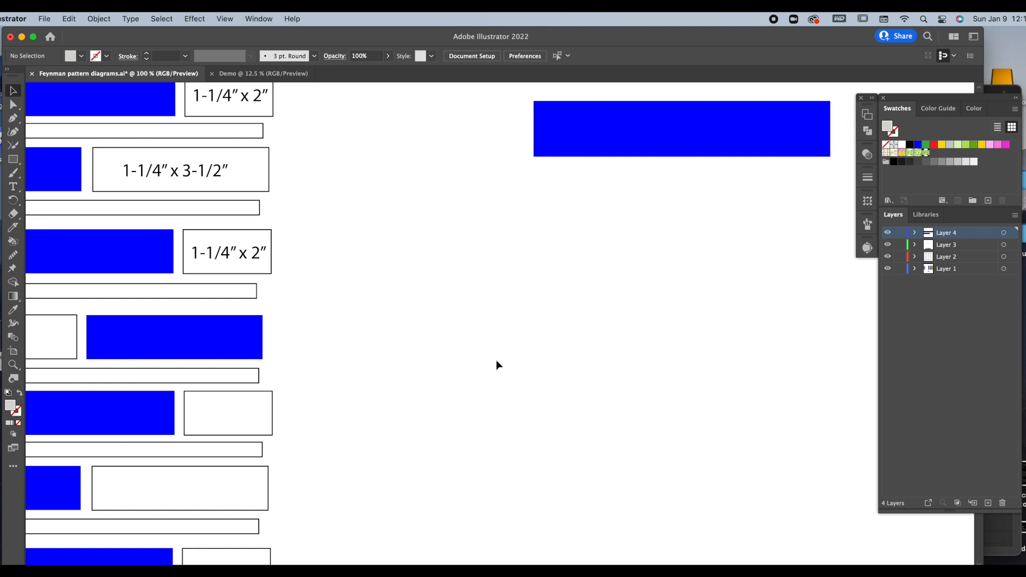
pyautogui.press('m')
pyautogui.moveTo(443, 251); pyautogui.dragTo(785, 433)
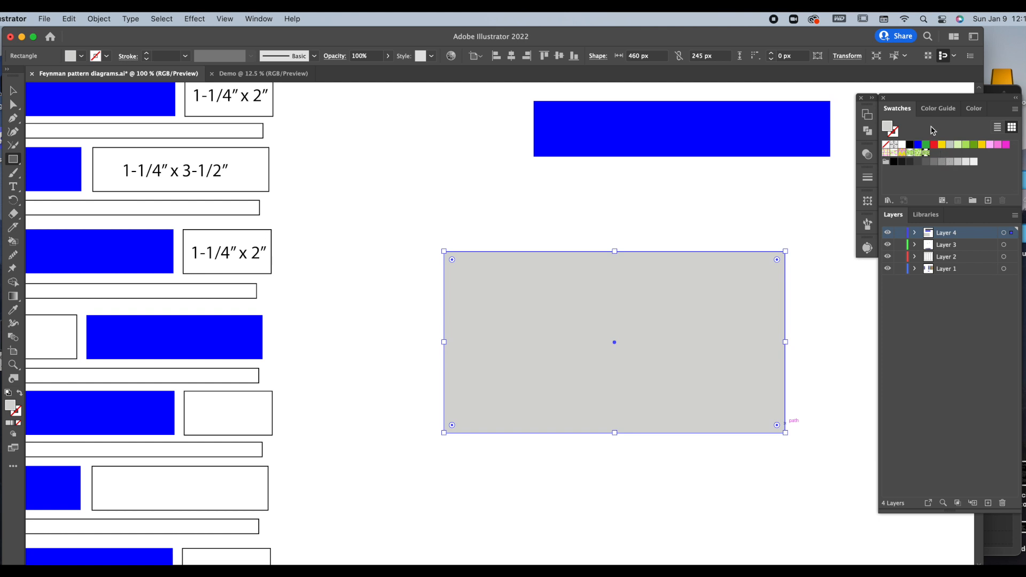
pyautogui.click(918, 155)
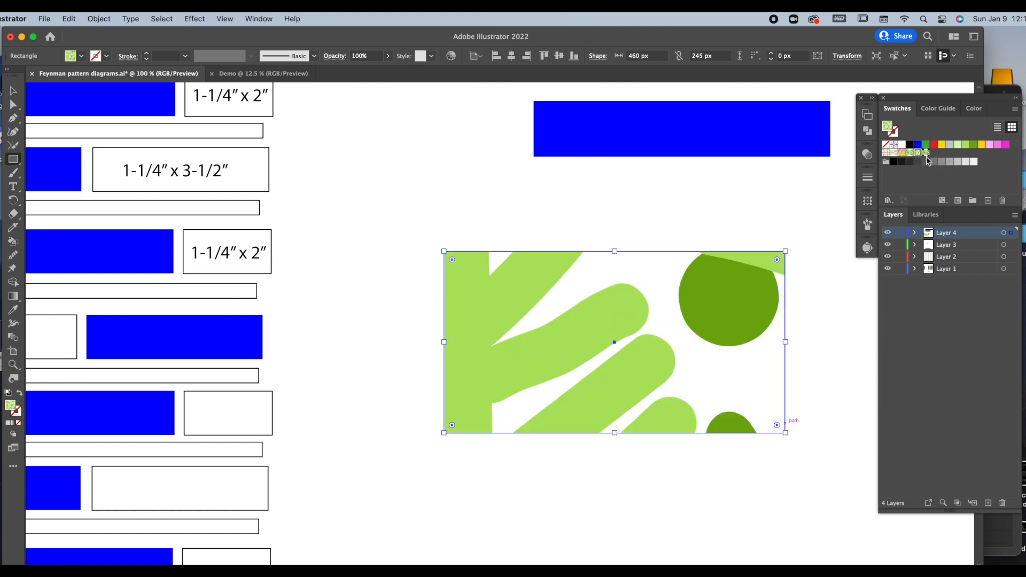
# - Fill the rectangle with the black-and-green leaf pattern swatch and scale only its pattern to 25%, applying that scaling twice
pyautogui.click(926, 154)
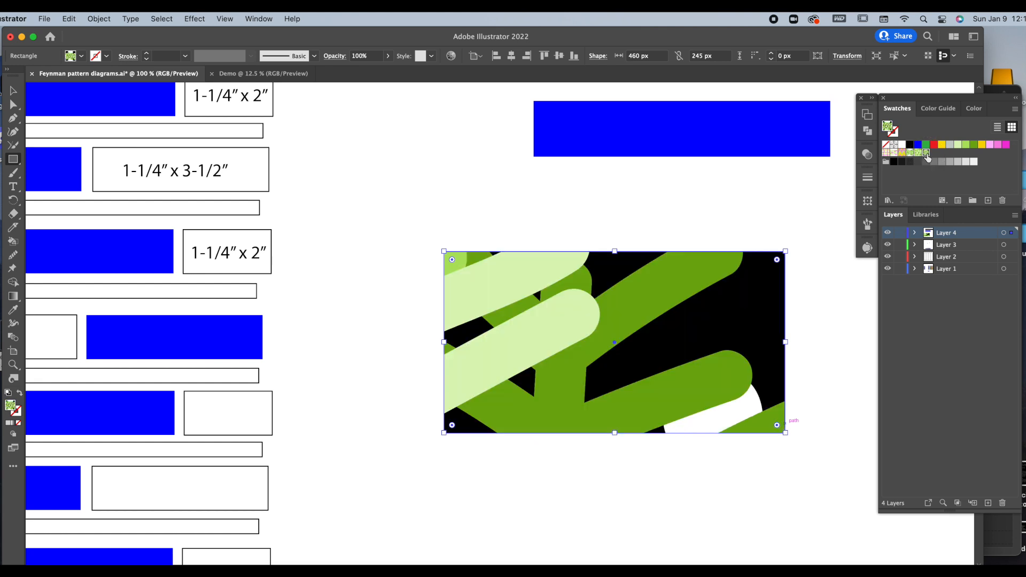
pyautogui.click(105, 20)
pyautogui.moveTo(142, 36)
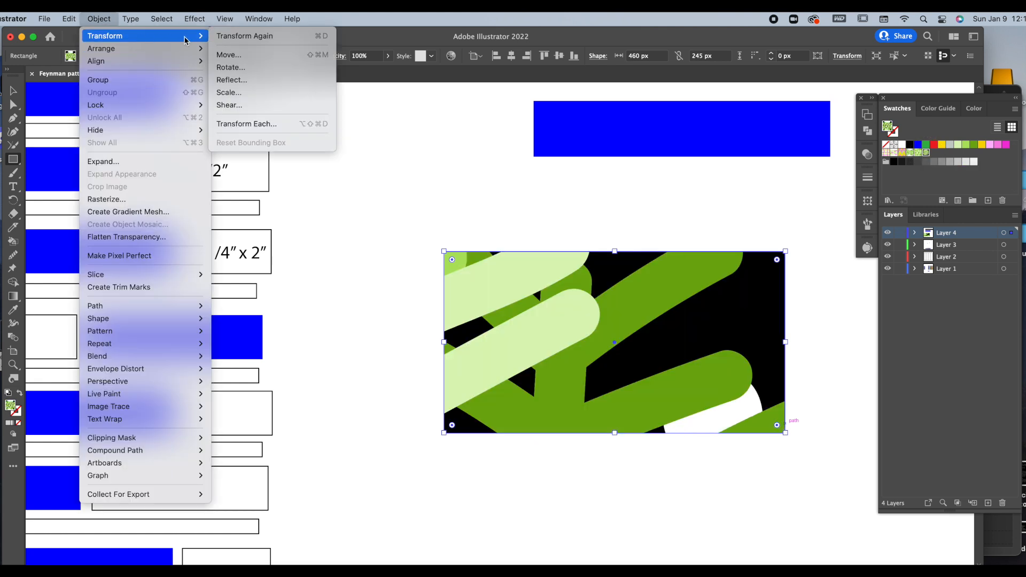
pyautogui.click(262, 94)
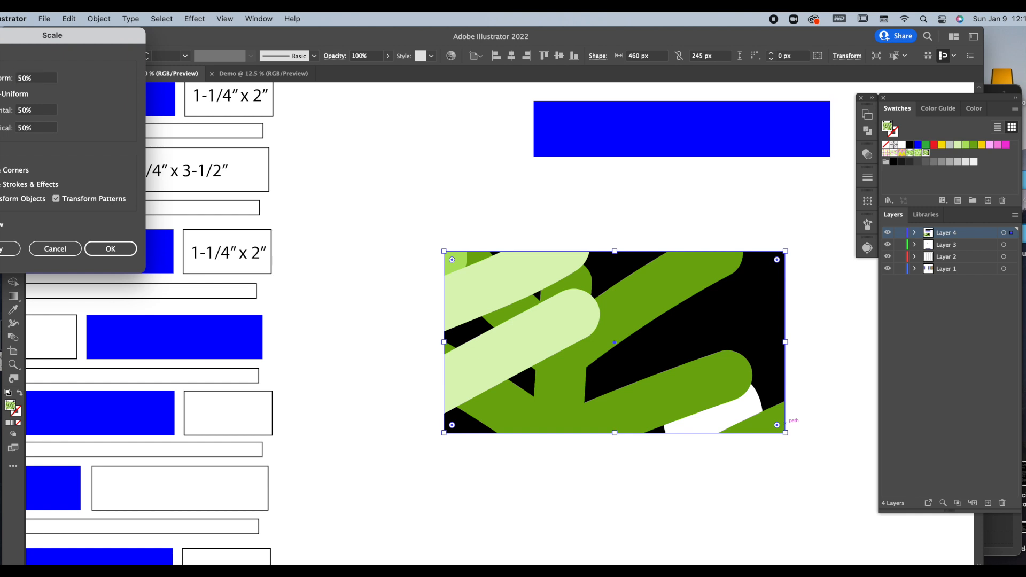
pyautogui.click(40, 79)
pyautogui.moveTo(40, 79); pyautogui.dragTo(17, 74)
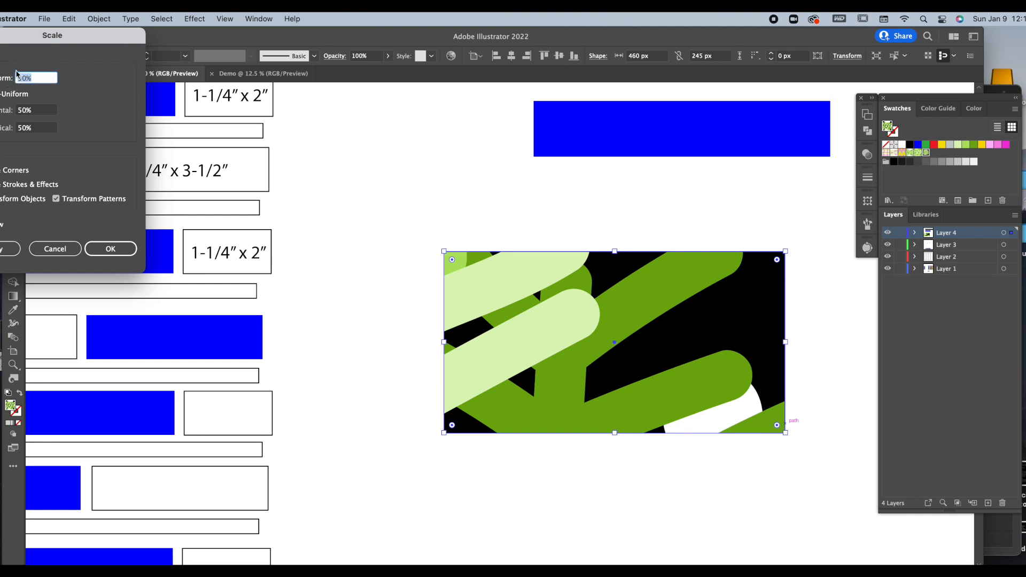
pyautogui.write('25')
pyautogui.click(122, 248)
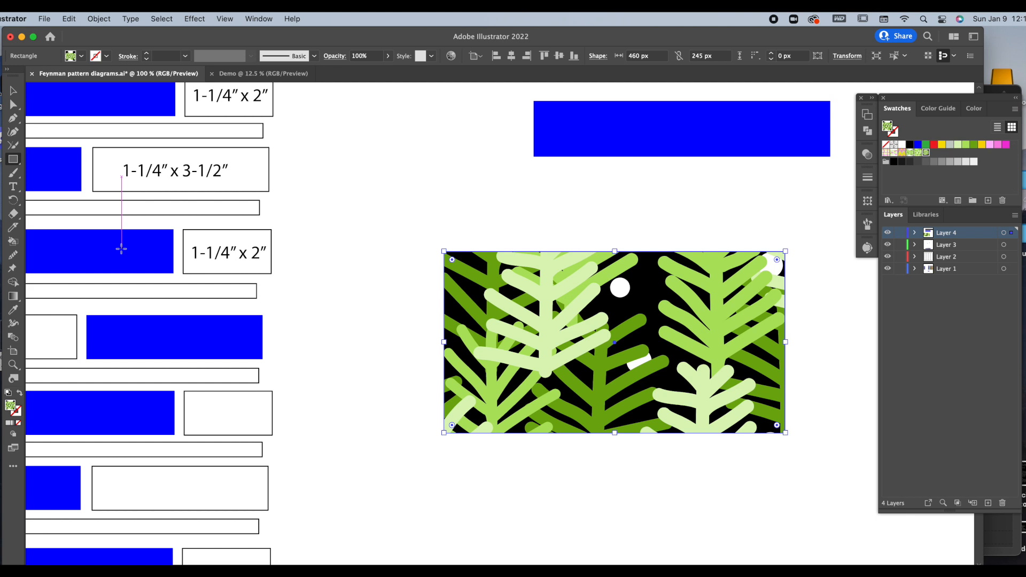
pyautogui.press('super+z')
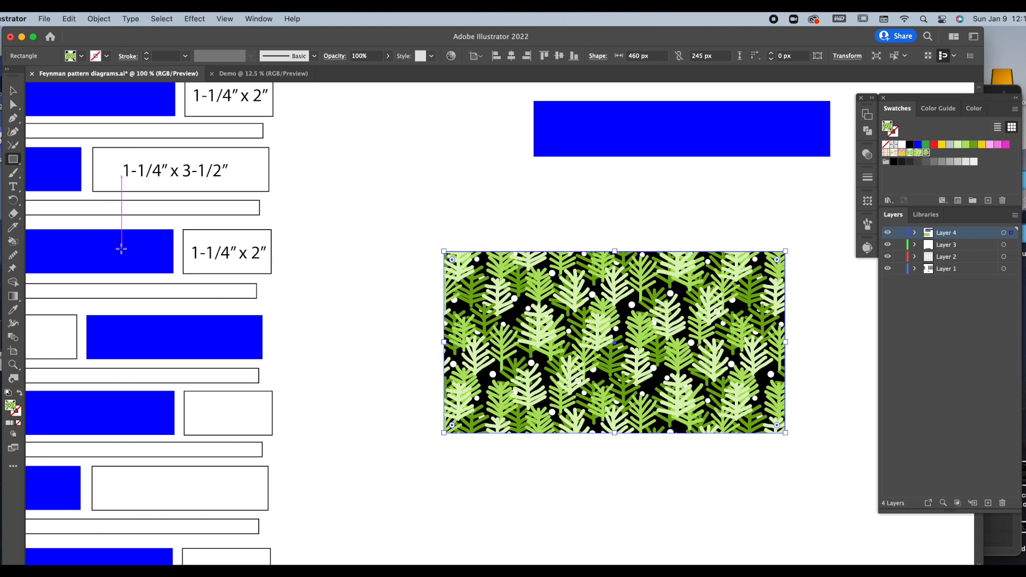
# - Remove the leaf-patterned rectangle from the artboard
pyautogui.press('super+z')
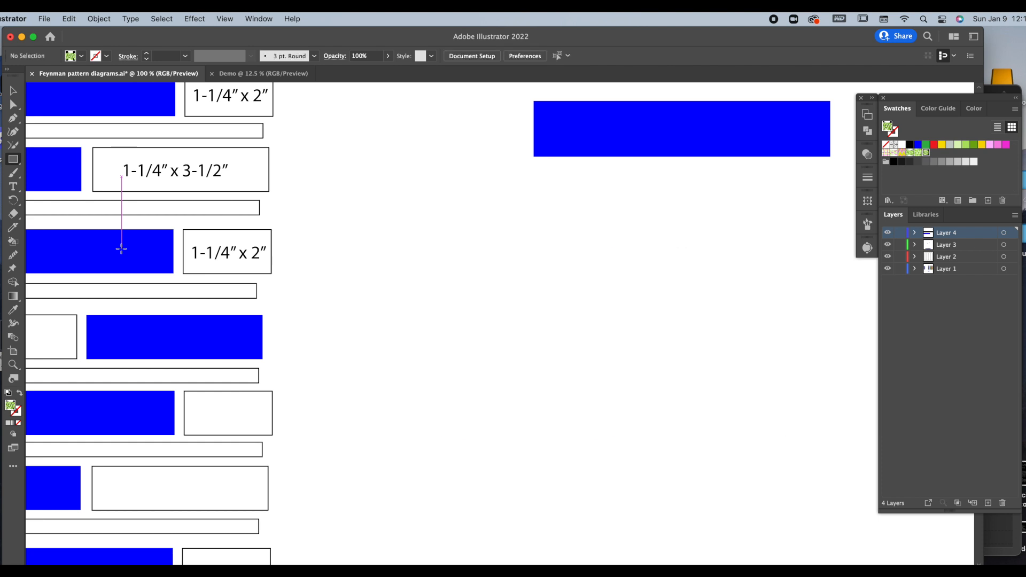
pyautogui.press('super+minus')
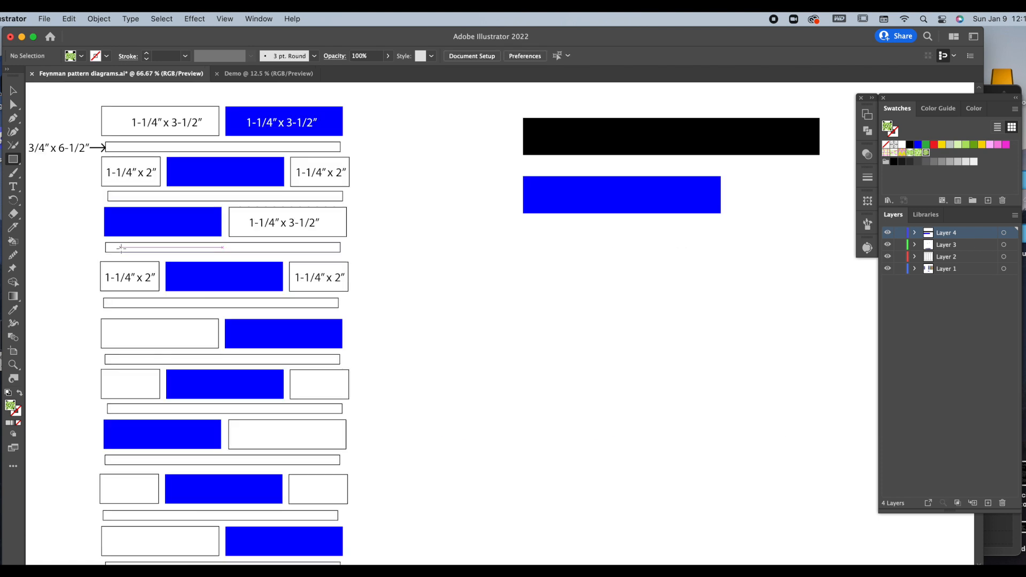
pyautogui.moveTo(492, 400); pyautogui.dragTo(569, 442)
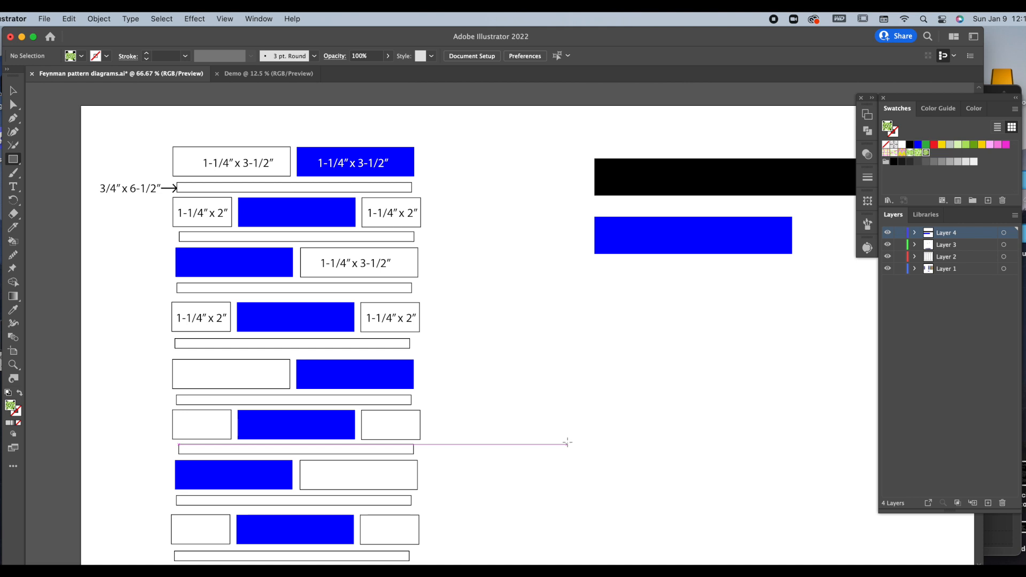
pyautogui.moveTo(778, 475); pyautogui.dragTo(540, 481)
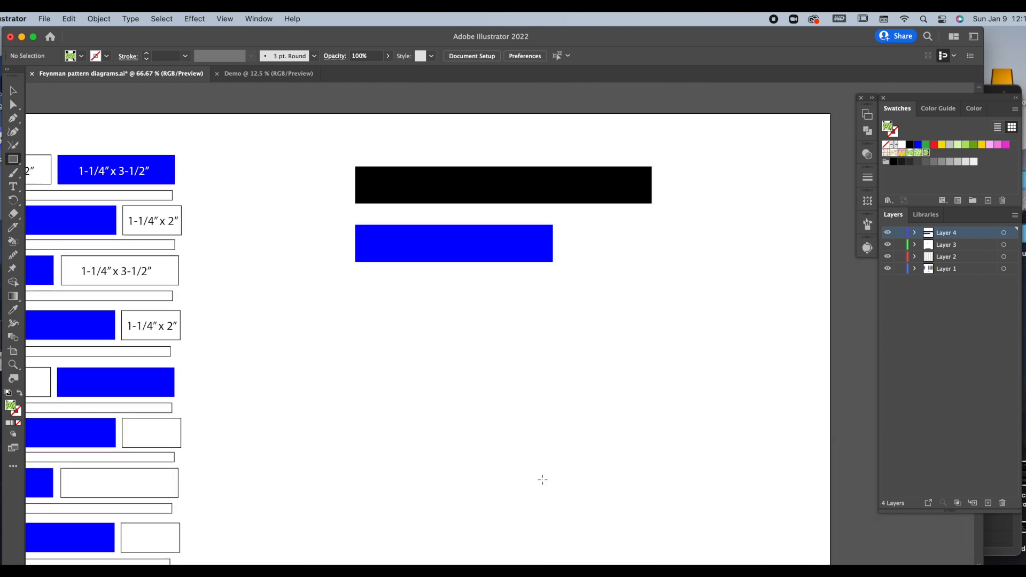
# - Move the blue bar below the black bar down into the empty middle of the artboard
pyautogui.click(527, 244)
pyautogui.press('BackSpace')
pyautogui.press('Escape')
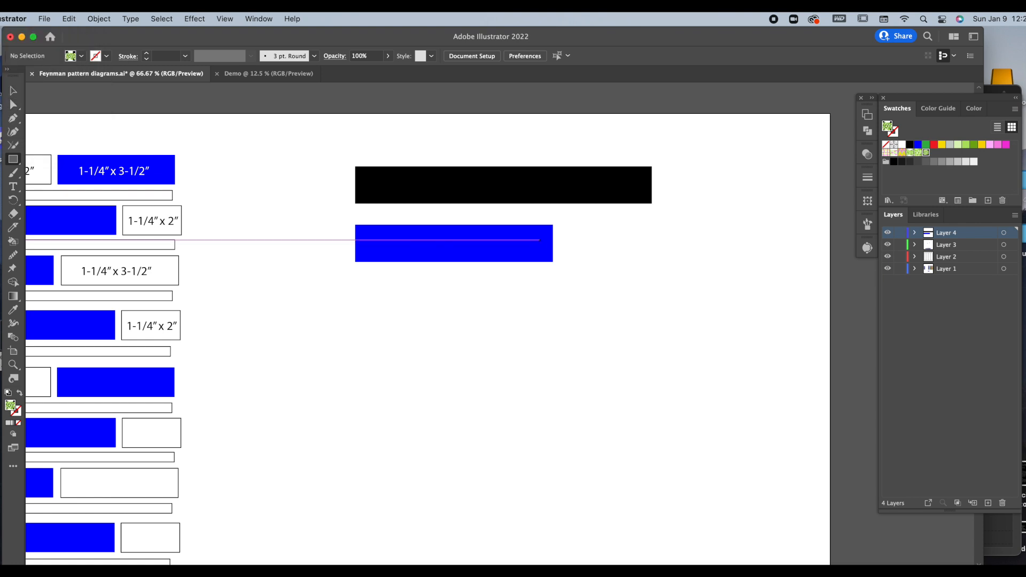
pyautogui.press('v')
pyautogui.moveTo(541, 255); pyautogui.dragTo(558, 408)
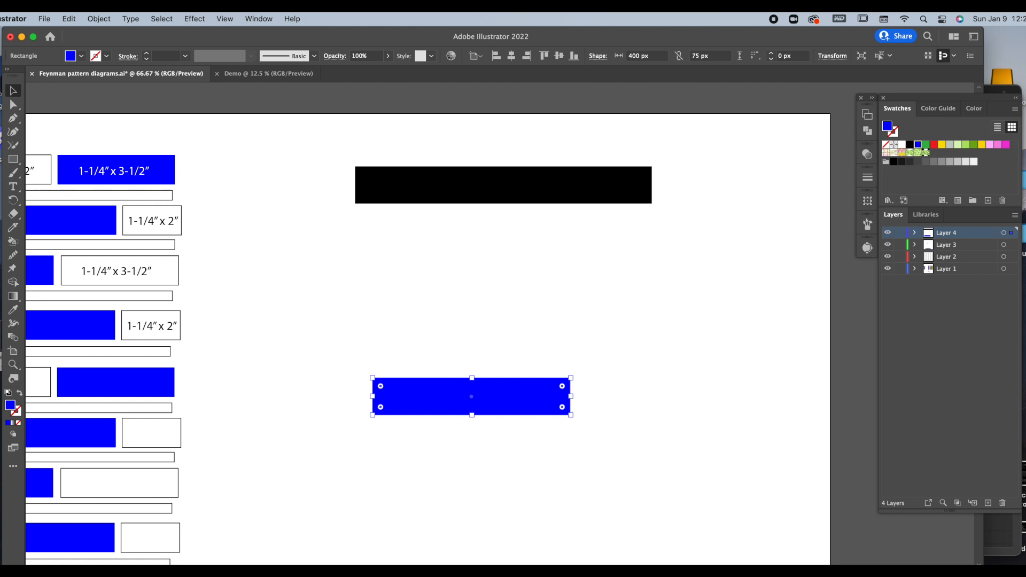
pyautogui.click(99, 19)
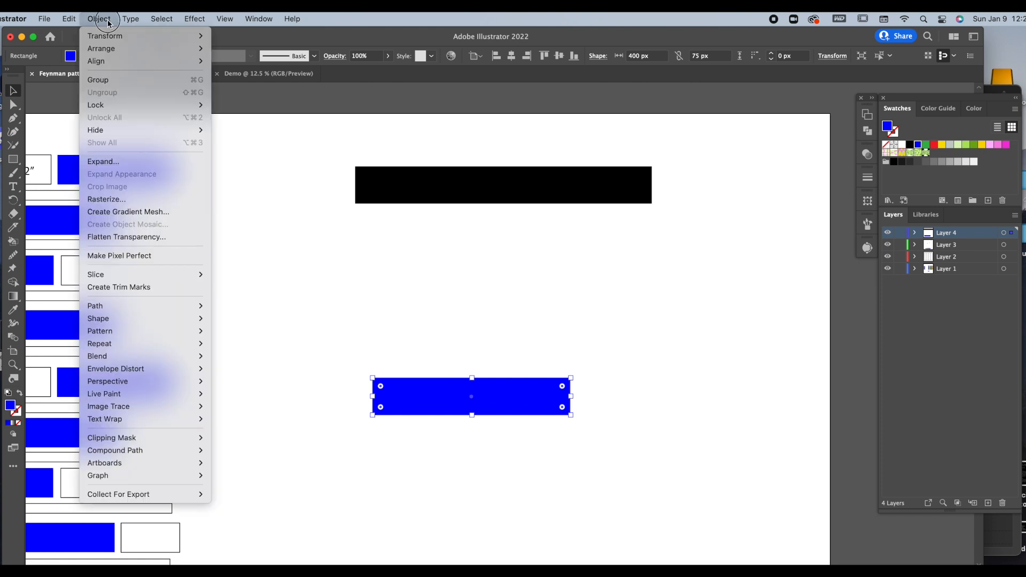
pyautogui.moveTo(105, 36)
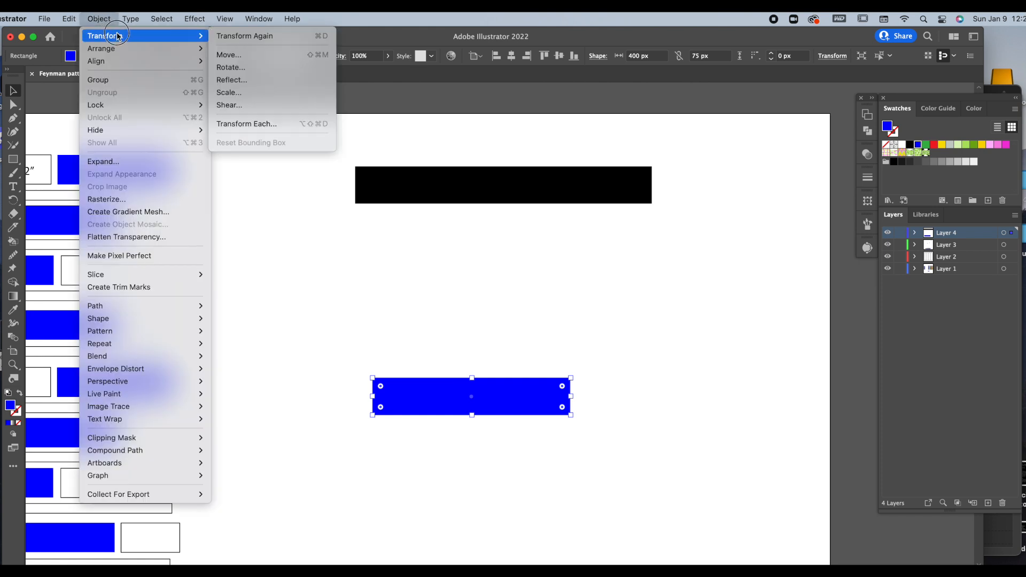
pyautogui.click(289, 67)
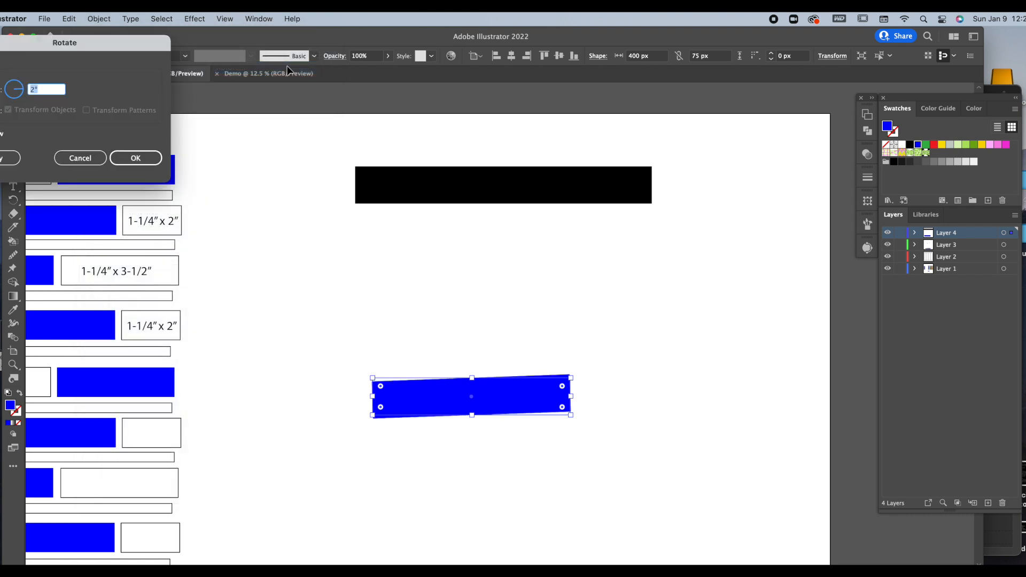
pyautogui.moveTo(107, 45); pyautogui.dragTo(182, 48)
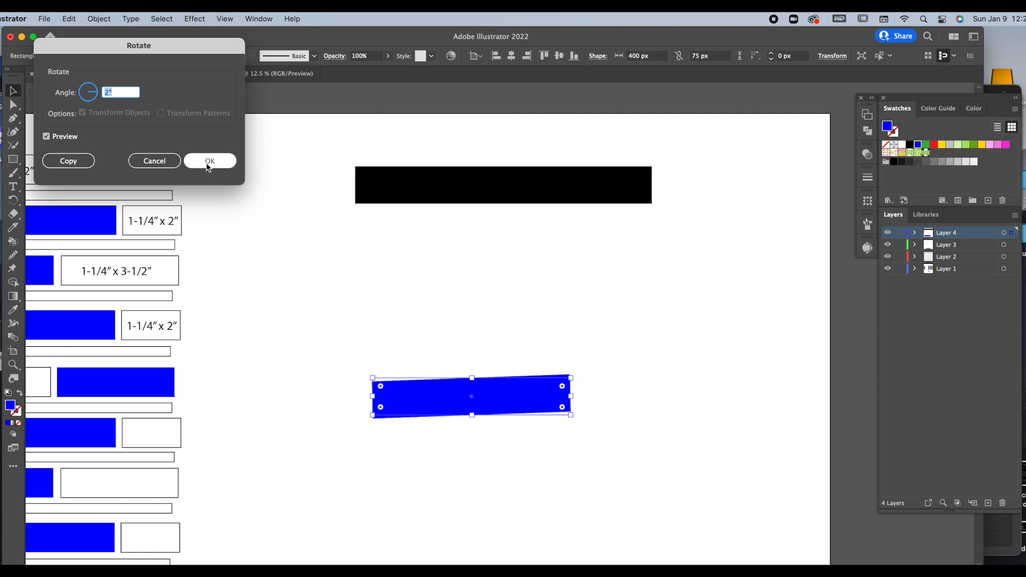
pyautogui.click(168, 164)
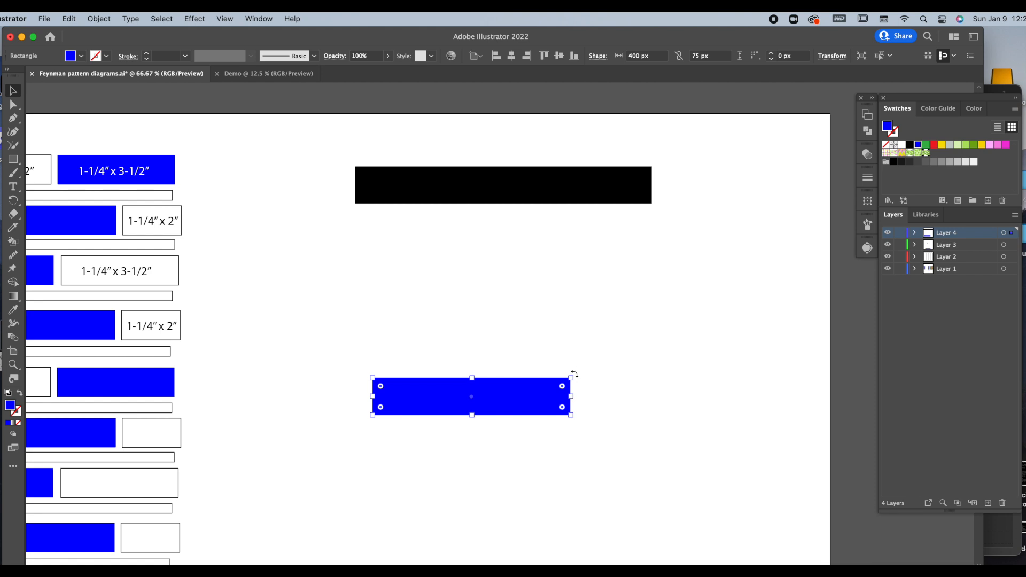
# - Rotate the blue bar clockwise by its corner, through a 45-degree diagonal, until it stands vertical
pyautogui.moveTo(576, 374); pyautogui.dragTo(553, 473)
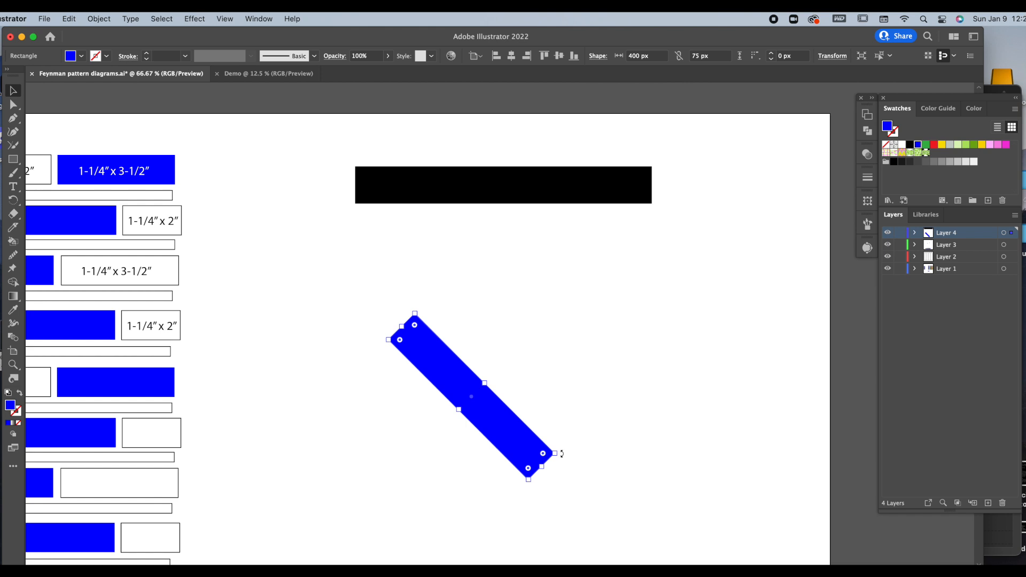
pyautogui.click(558, 459)
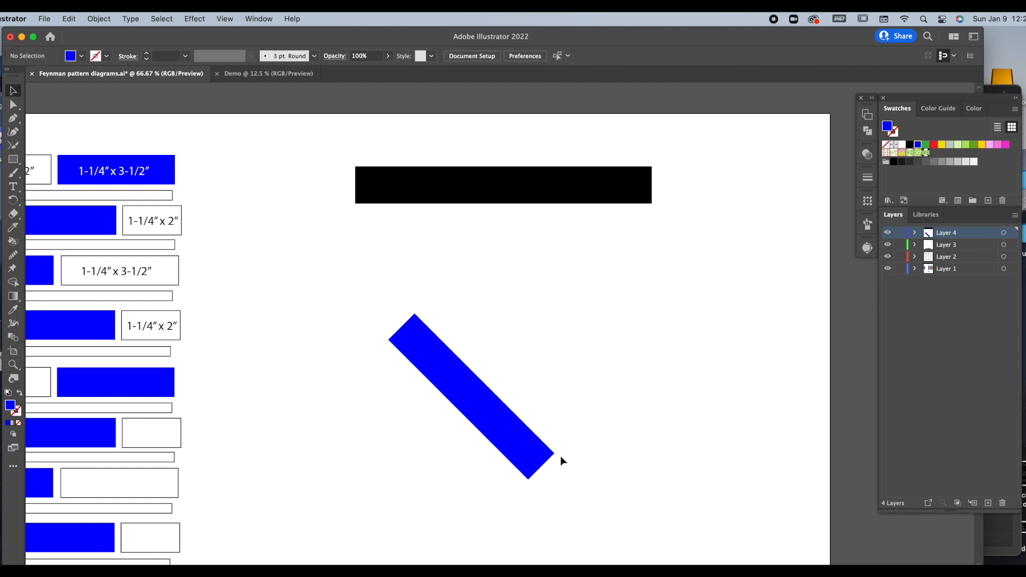
pyautogui.click(550, 456)
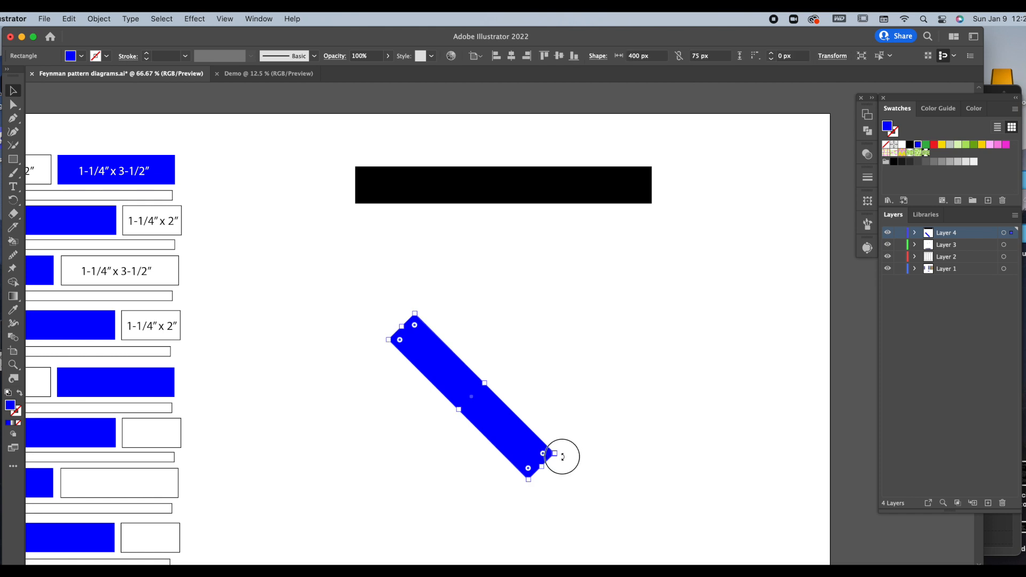
pyautogui.click(562, 458)
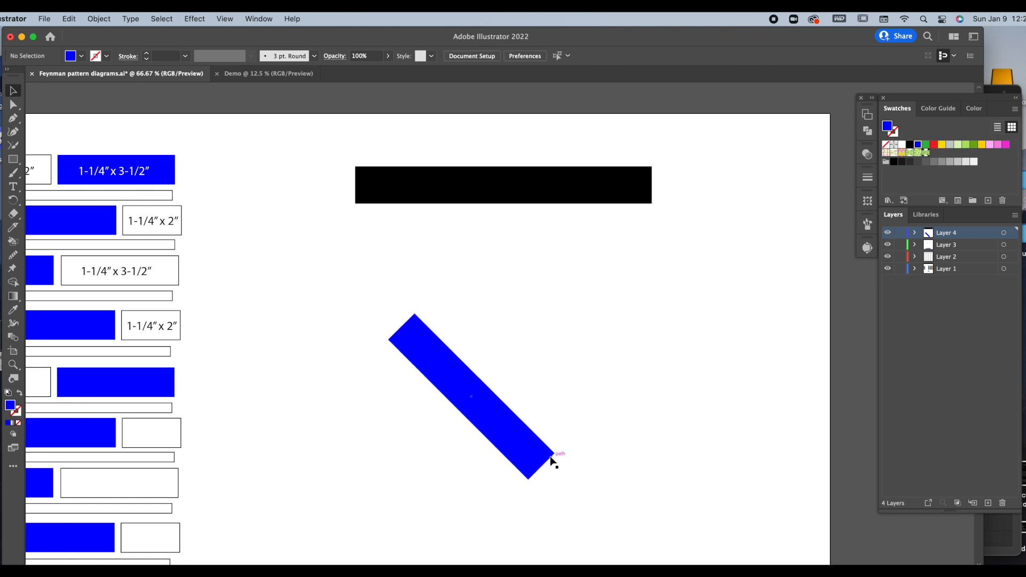
pyautogui.click(551, 456)
pyautogui.click(561, 454)
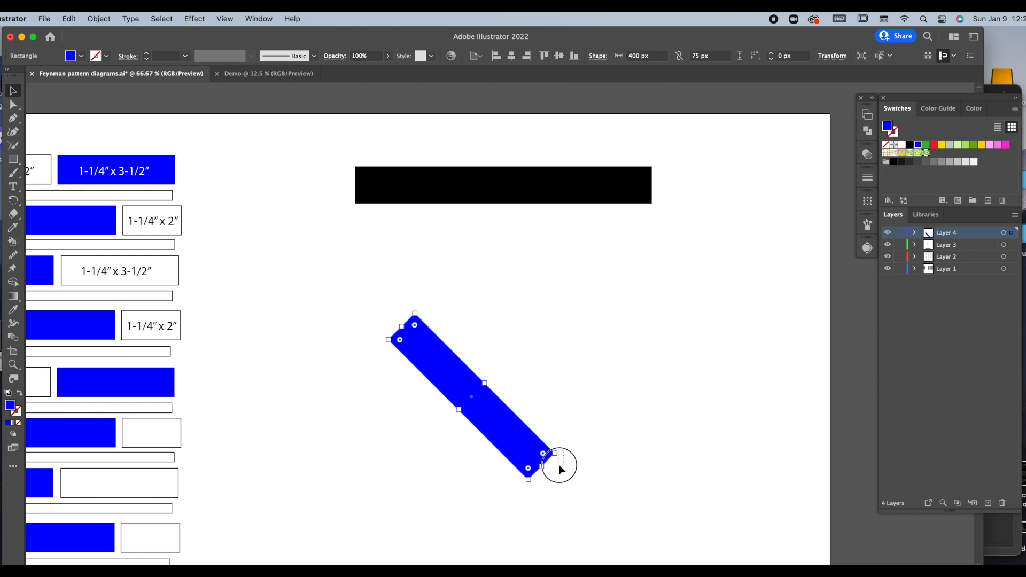
pyautogui.click(556, 453)
pyautogui.moveTo(563, 450); pyautogui.dragTo(480, 501)
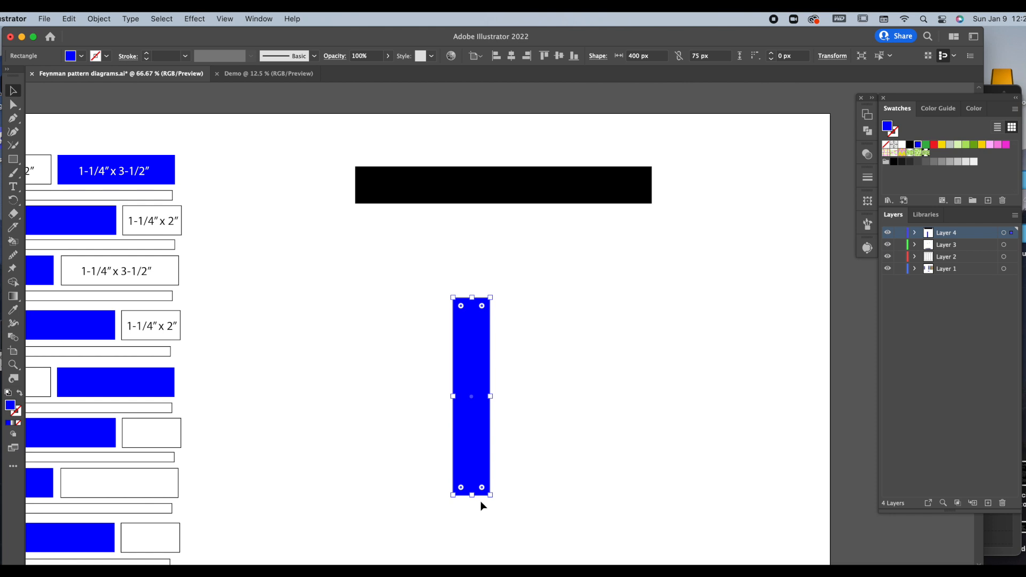
# - Enlarge the vertical blue bar to about 445.5 by 85.5 px and move it slightly to the right
pyautogui.moveTo(490, 298); pyautogui.dragTo(495, 275)
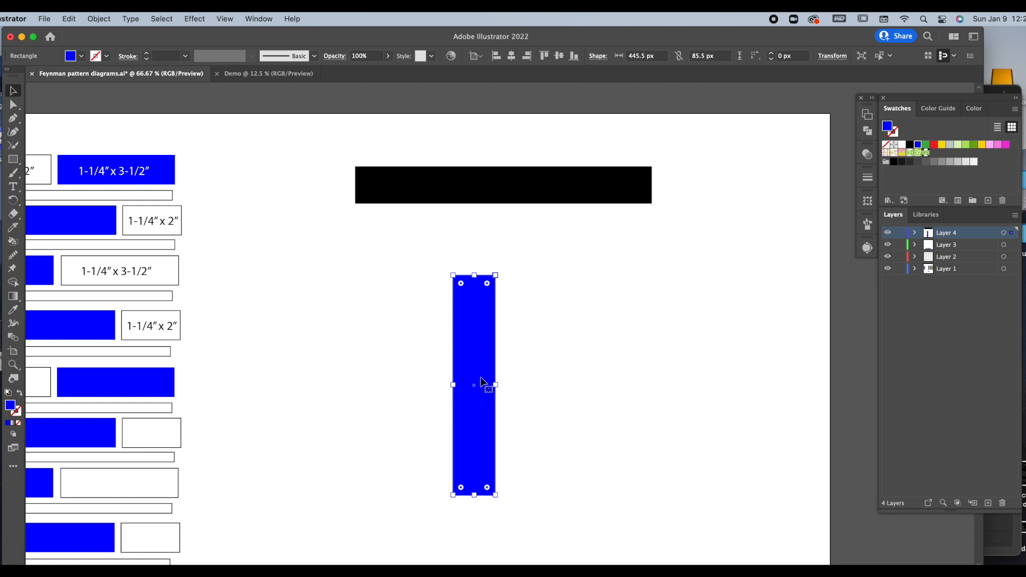
pyautogui.moveTo(489, 357); pyautogui.dragTo(500, 406)
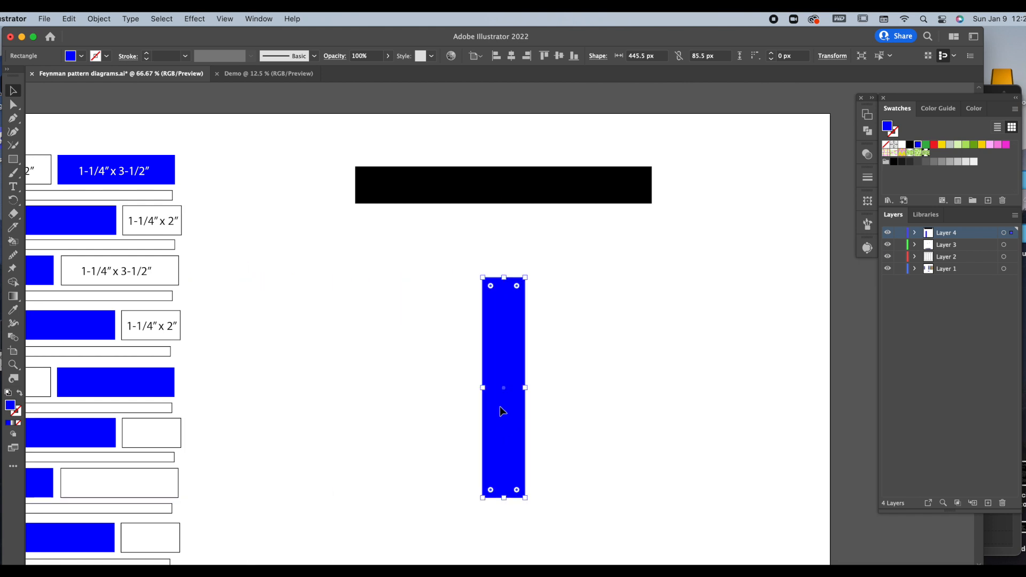
# - Duplicate the vertical blue bar, fill the copy with yellow and butt it against the blue bar's right edge
pyautogui.moveTo(508, 426); pyautogui.dragTo(560, 421)
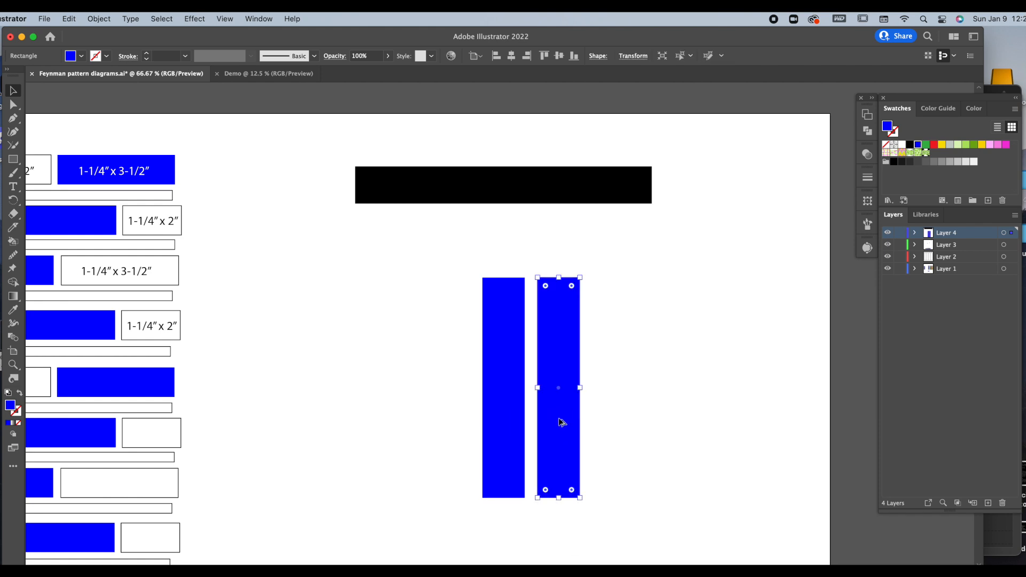
pyautogui.click(941, 145)
pyautogui.moveTo(571, 447)
pyautogui.mouseDown()
pyautogui.moveTo(558, 443)
pyautogui.moveTo(577, 423)
pyautogui.moveTo(548, 436)
pyautogui.moveTo(551, 418)
pyautogui.moveTo(560, 453)
pyautogui.mouseUp()
pyautogui.click(649, 449)
pyautogui.click(648, 398)
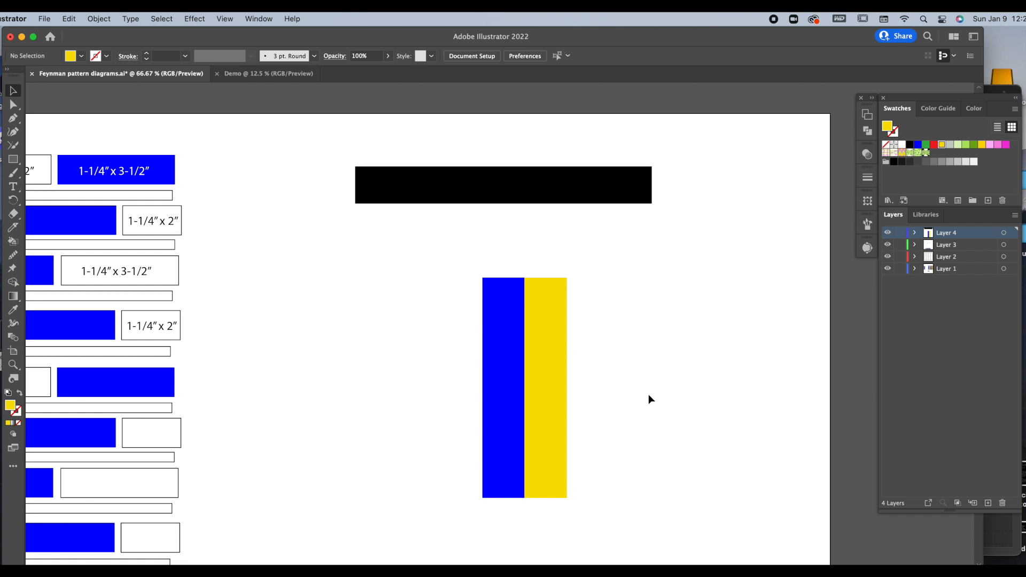
# - Reposition the two vertical bars so the yellow one partly covers the upper right part of the blue one
pyautogui.moveTo(557, 425); pyautogui.dragTo(535, 407)
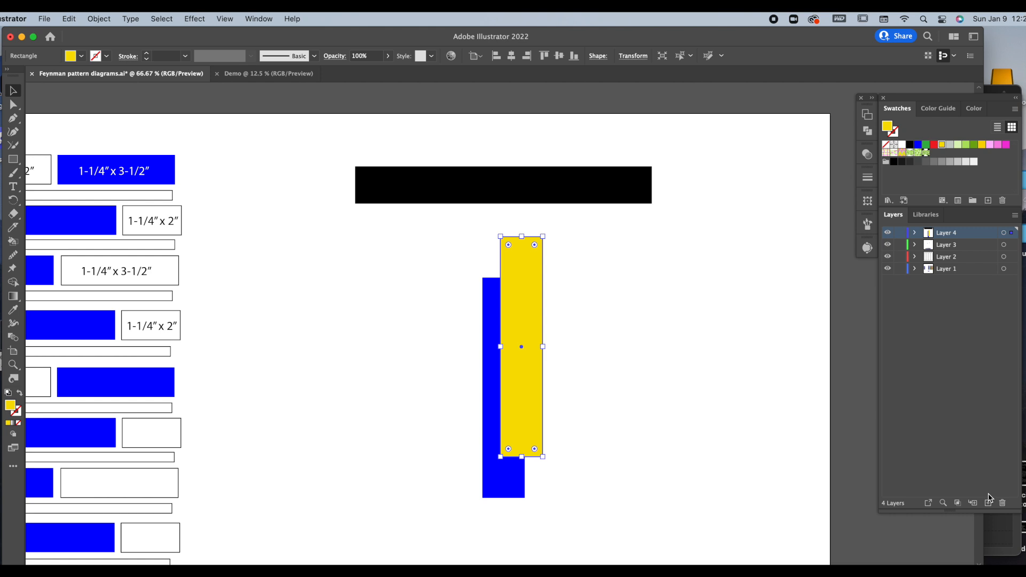
pyautogui.click(503, 483)
pyautogui.moveTo(502, 483); pyautogui.dragTo(404, 486)
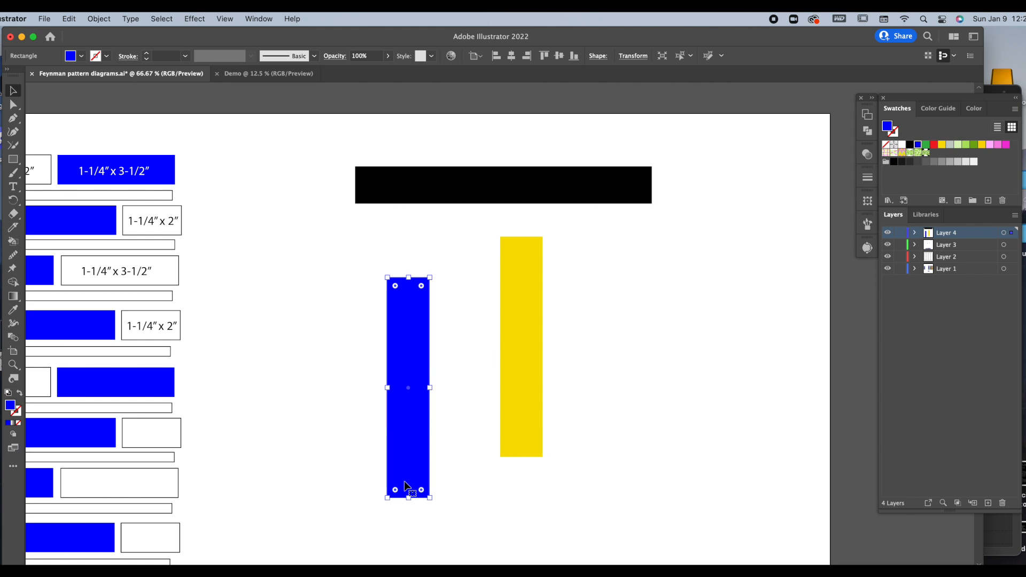
pyautogui.click(536, 430)
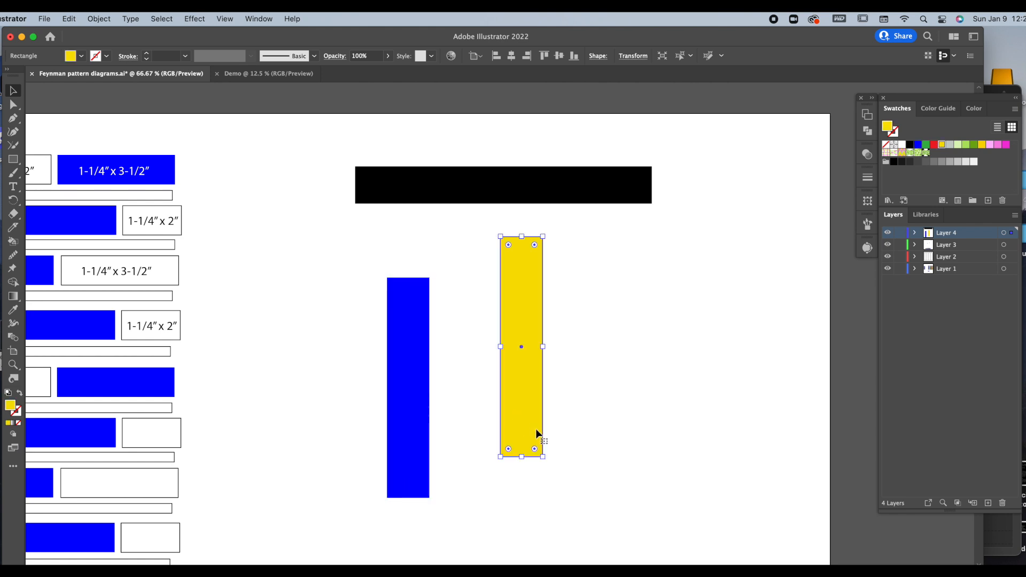
pyautogui.moveTo(537, 427); pyautogui.dragTo(524, 425)
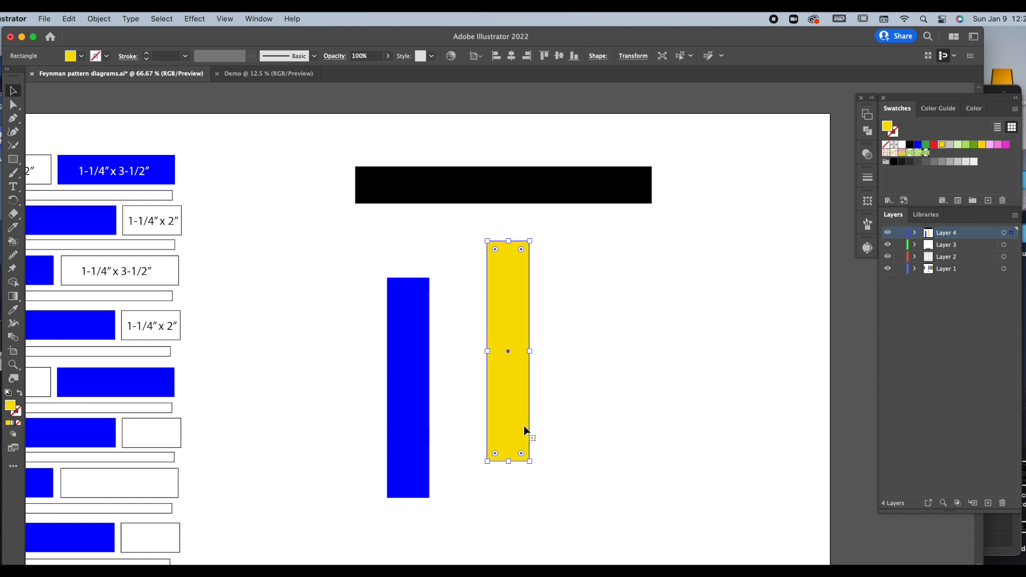
pyautogui.moveTo(526, 428); pyautogui.dragTo(450, 418)
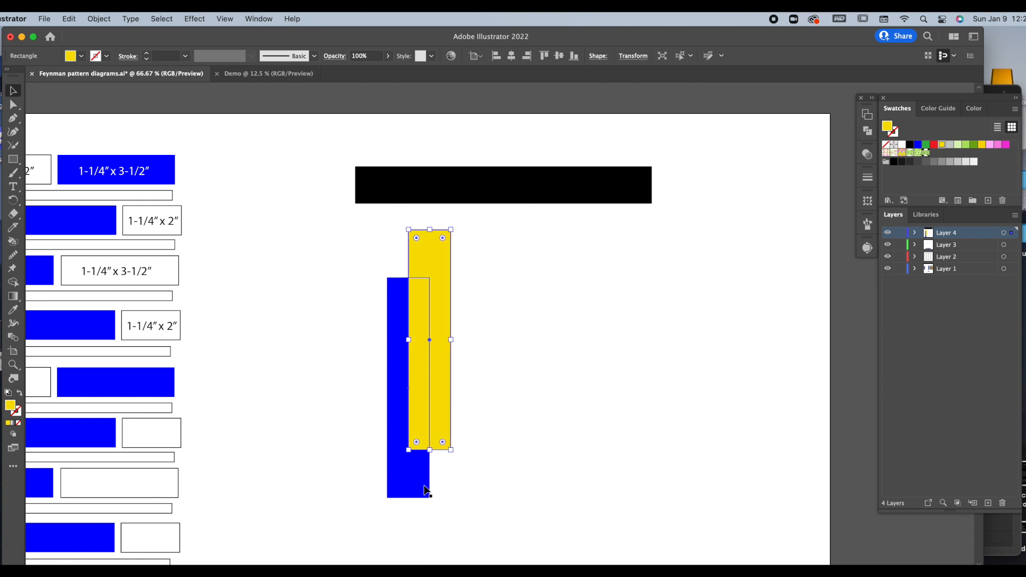
pyautogui.moveTo(425, 486)
pyautogui.mouseDown()
pyautogui.moveTo(414, 485)
pyautogui.moveTo(422, 478)
pyautogui.moveTo(424, 489)
pyautogui.moveTo(422, 477)
pyautogui.mouseUp()
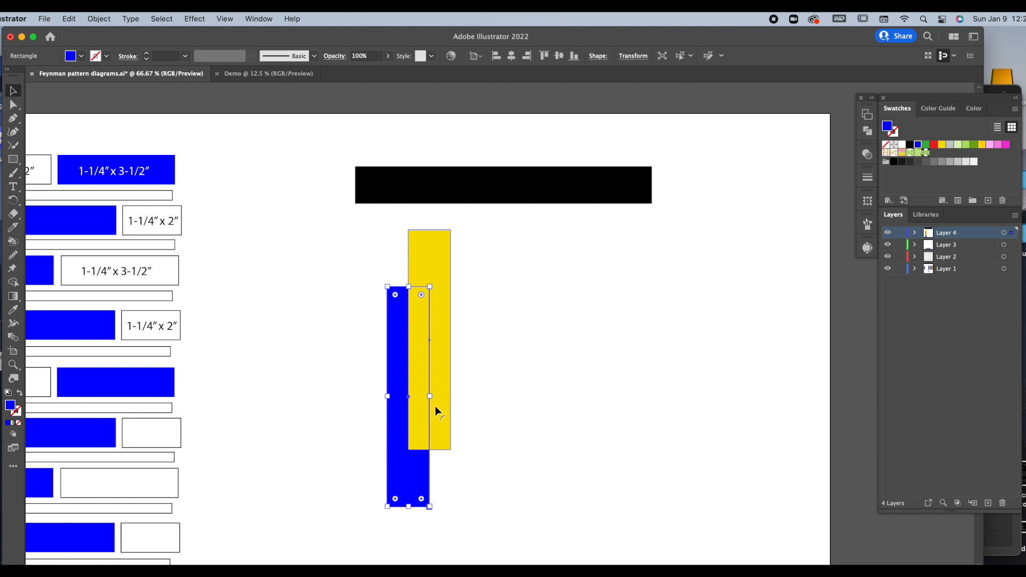
# - Cut the blue bar and paste it in place onto a new layer directly above Layer 3
pyautogui.press('Delete')
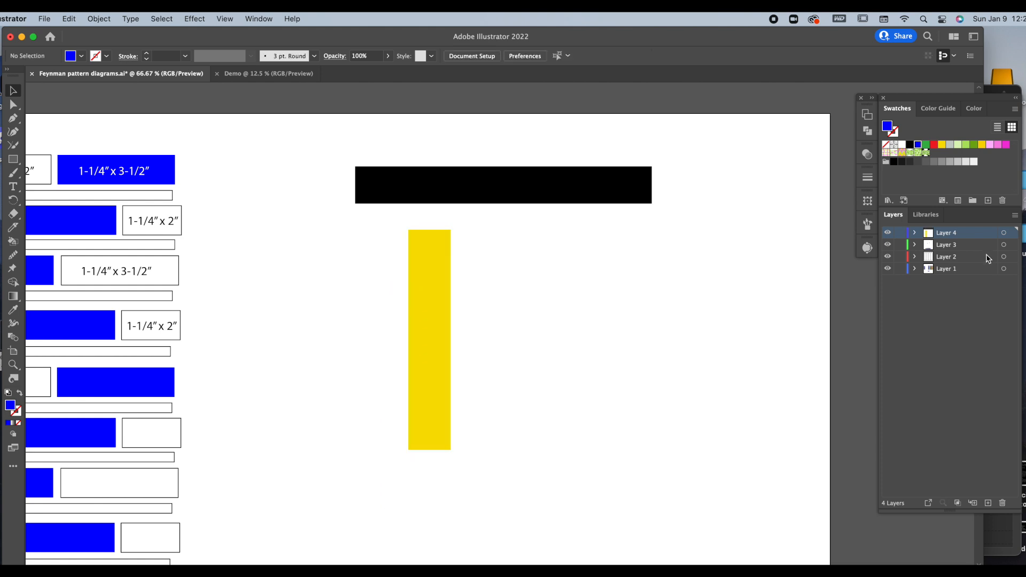
pyautogui.click(969, 246)
pyautogui.click(988, 503)
pyautogui.press('super+f')
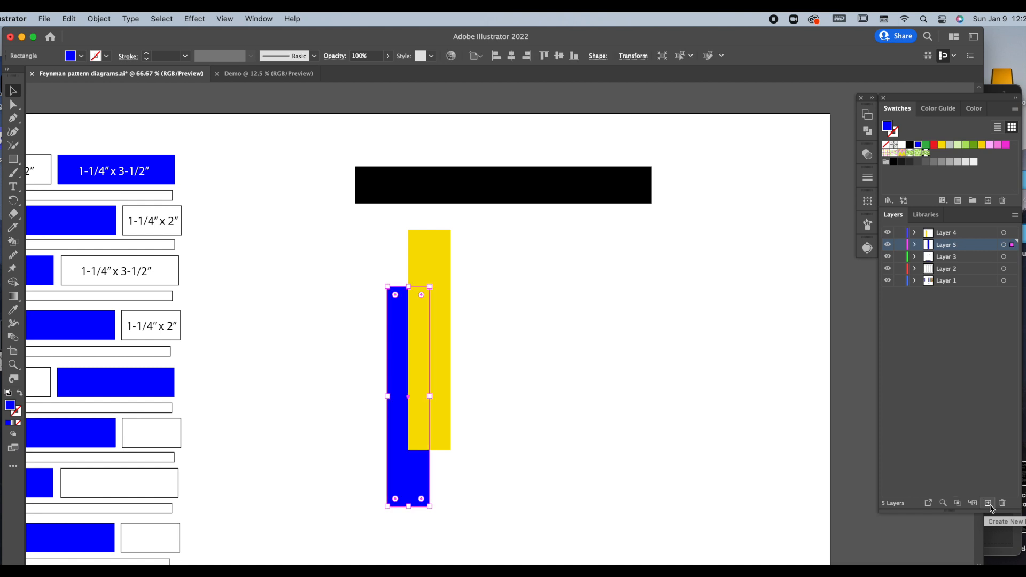
# - Nudge the yellow bar slightly down over the blue one and move Layer 4 below Layer 5 in the stacking order
pyautogui.moveTo(439, 412)
pyautogui.mouseDown()
pyautogui.moveTo(504, 419)
pyautogui.moveTo(435, 435)
pyautogui.moveTo(434, 453)
pyautogui.moveTo(448, 419)
pyautogui.mouseUp()
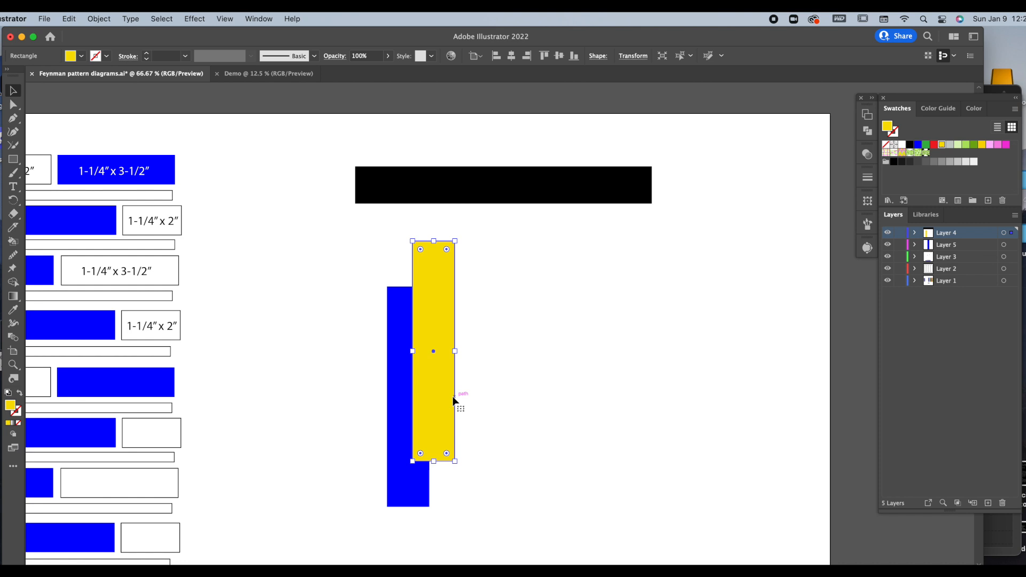
pyautogui.moveTo(451, 400); pyautogui.dragTo(442, 409)
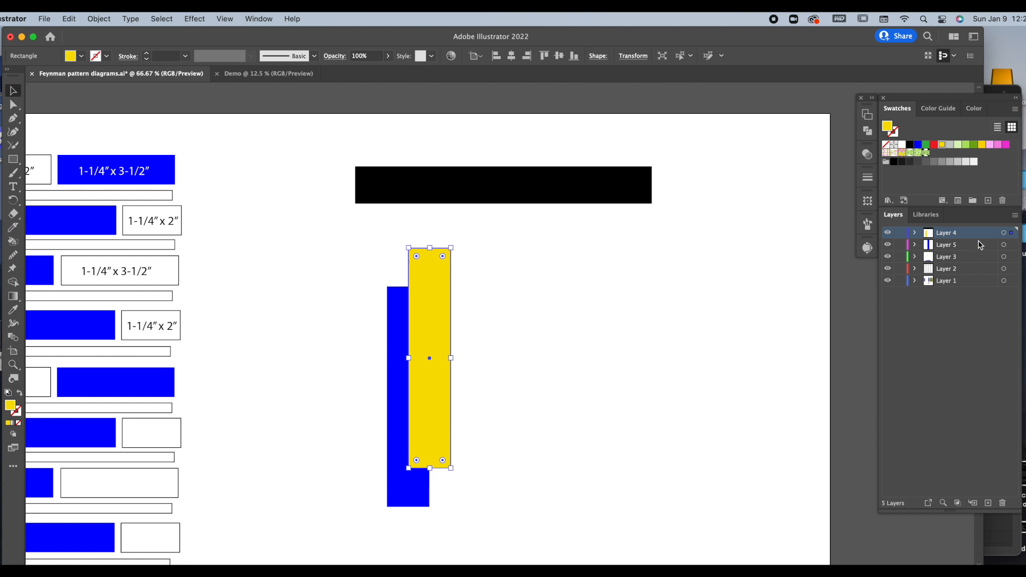
pyautogui.moveTo(955, 233); pyautogui.dragTo(948, 253)
pyautogui.click(685, 501)
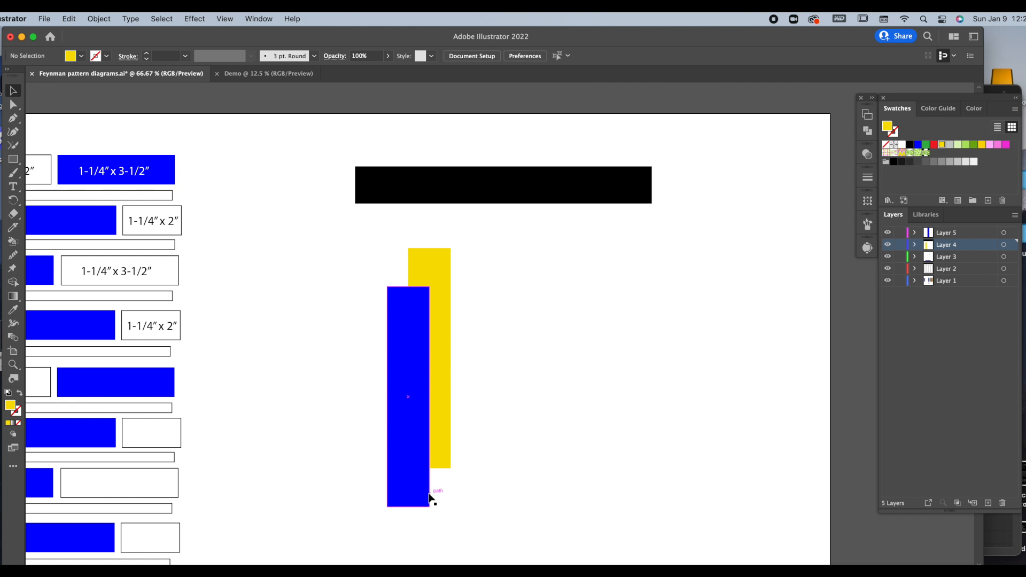
# - Cut the yellow bar from Layer 4, paste it onto Layer 5 and place it partly over the blue bar
pyautogui.moveTo(444, 438); pyautogui.dragTo(483, 460)
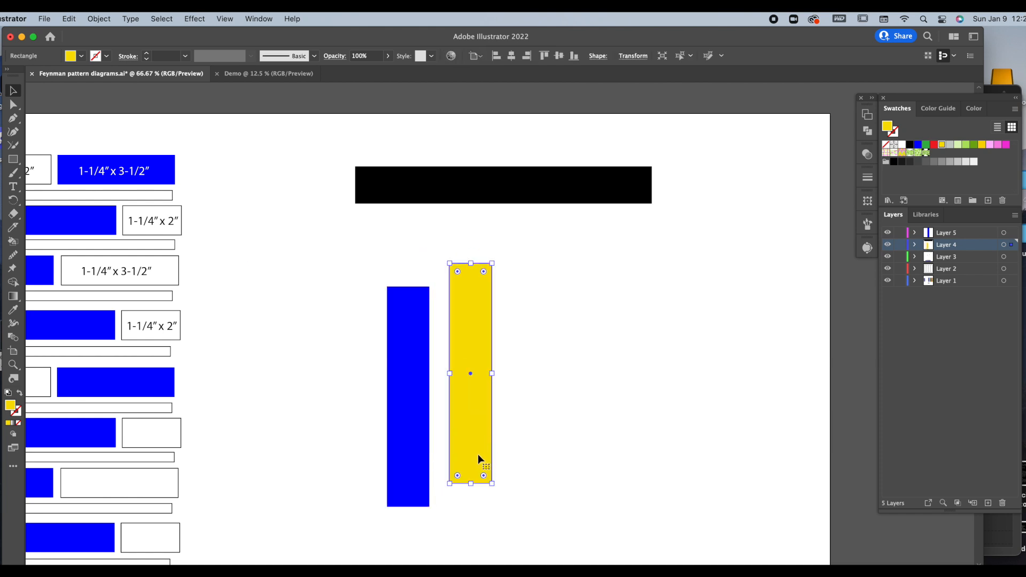
pyautogui.press('Delete')
pyautogui.click(967, 232)
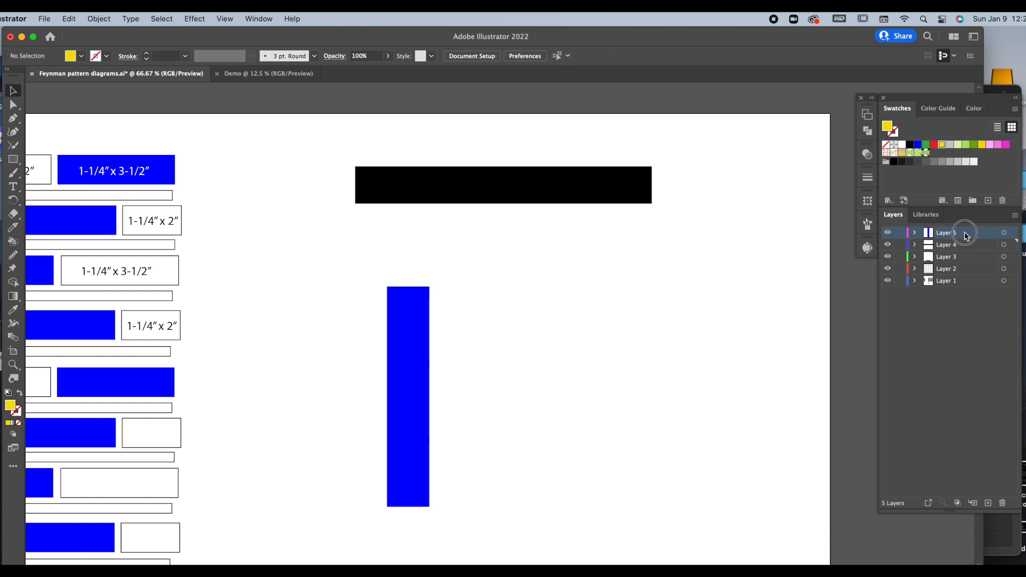
pyautogui.press('super+shift+v')
pyautogui.moveTo(473, 430); pyautogui.dragTo(431, 426)
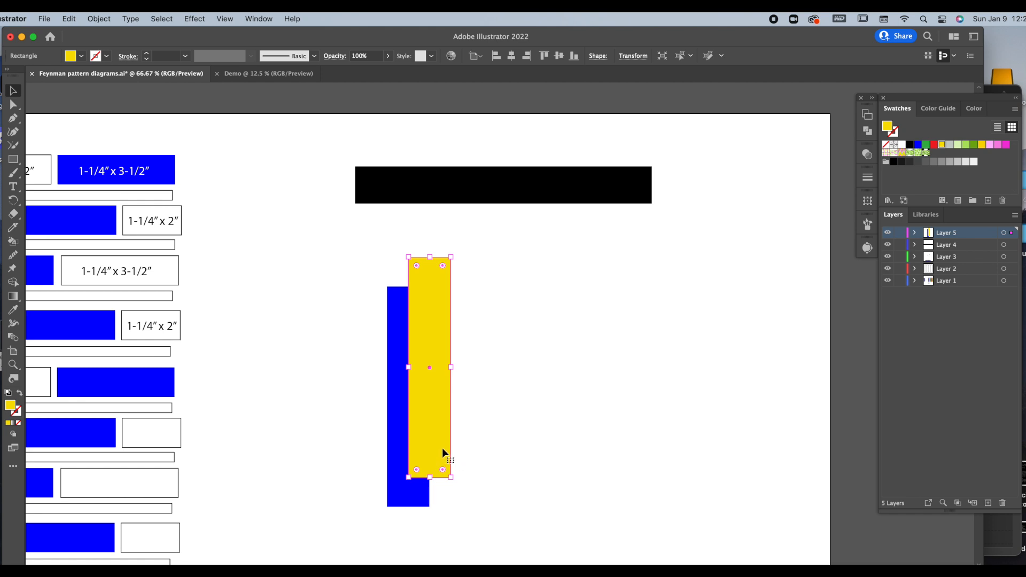
# - Send the yellow bar backward behind the blue bar within Layer 5 and clear the selection
pyautogui.click(99, 19)
pyautogui.moveTo(184, 49)
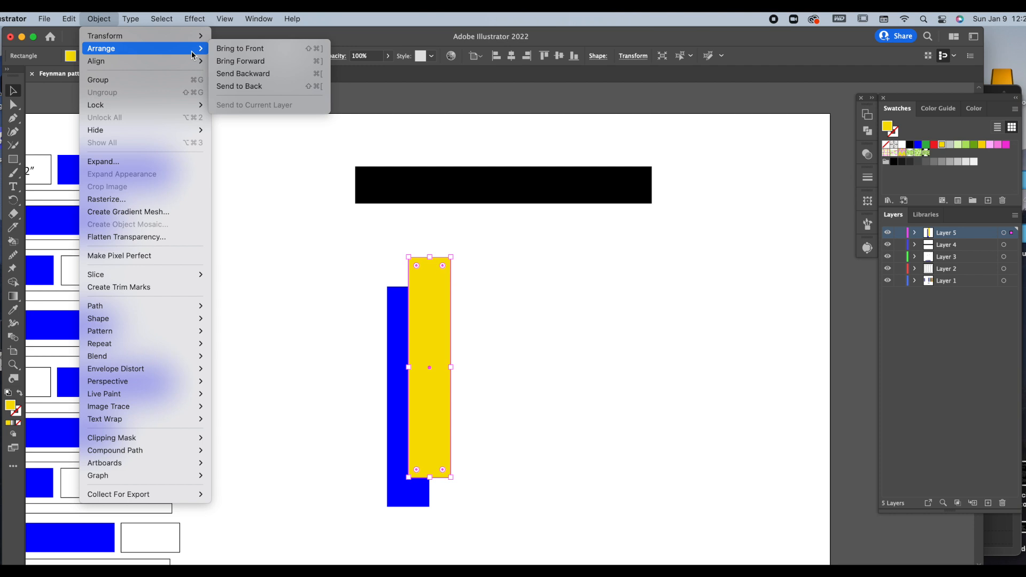
pyautogui.press('super+bracketleft')
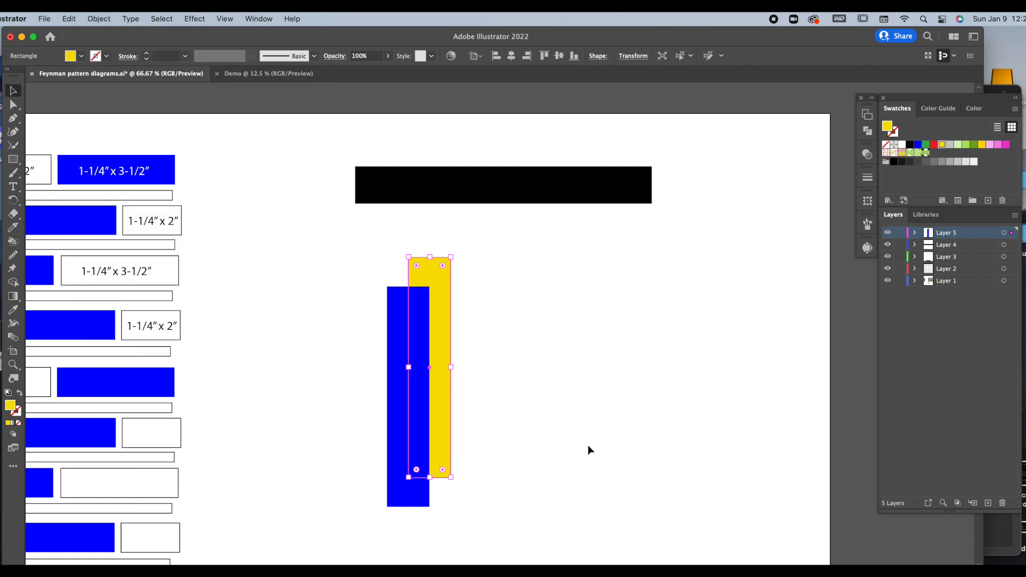
pyautogui.click(589, 447)
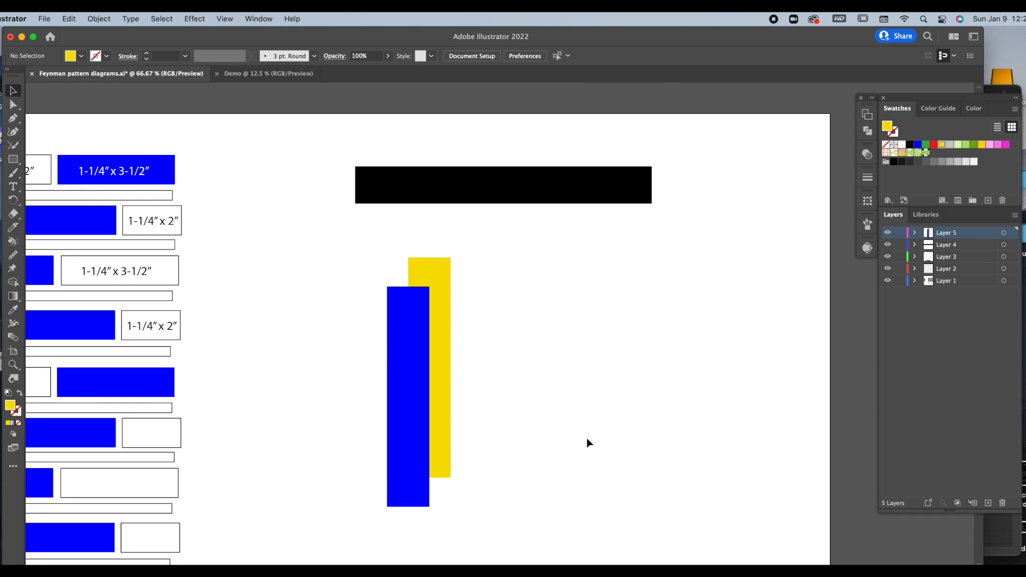
# - Open the Ice Cream swatch library from Foods and add its last colour group to the document swatches
pyautogui.moveTo(540, 405); pyautogui.dragTo(629, 337)
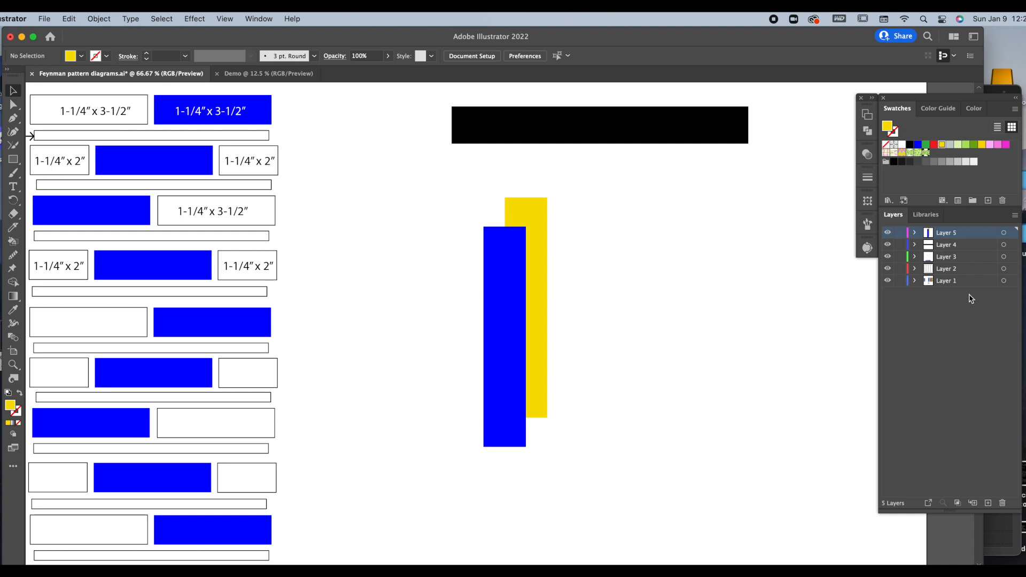
pyautogui.click(888, 201)
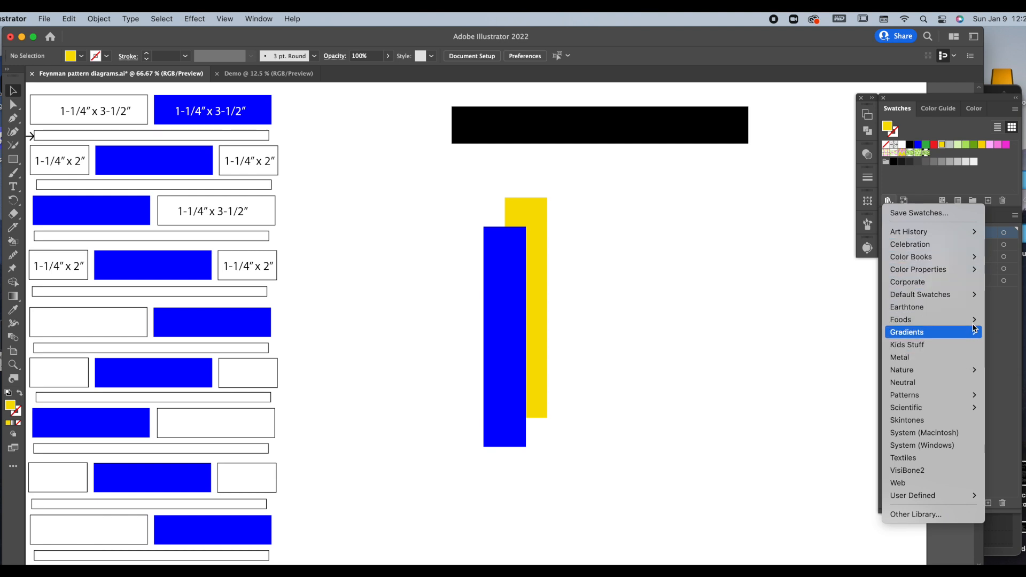
pyautogui.moveTo(975, 319)
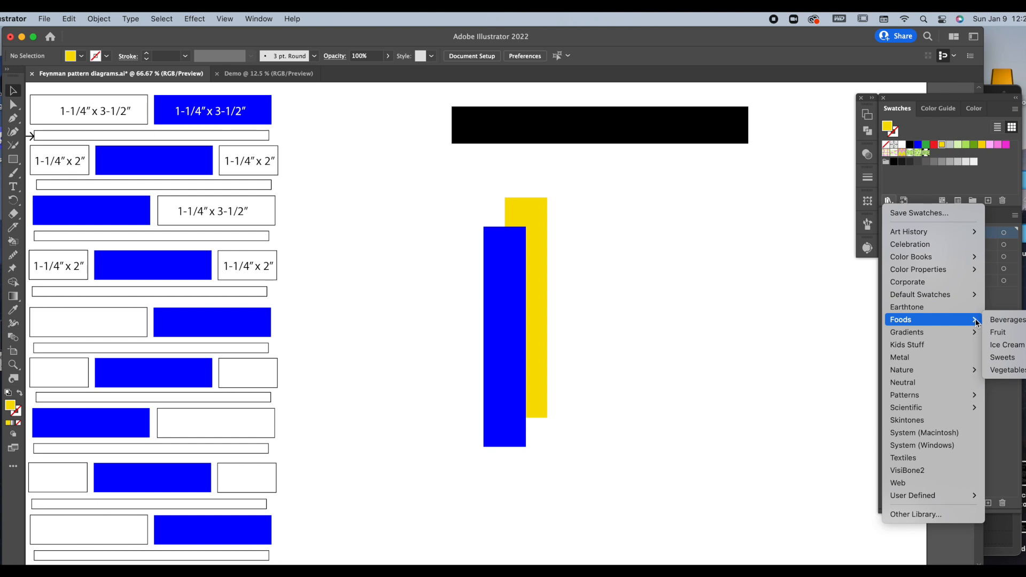
pyautogui.click(1013, 345)
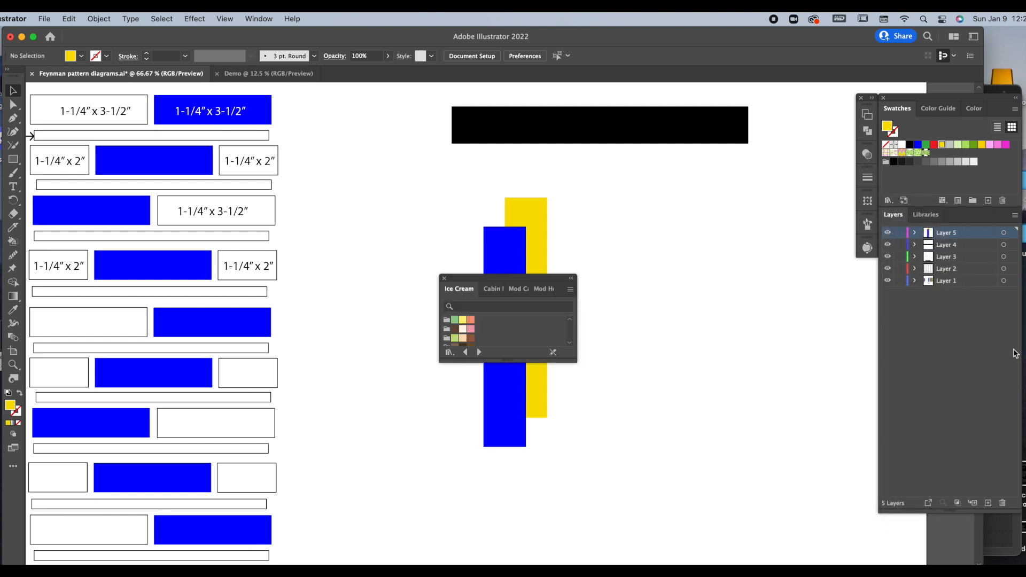
pyautogui.moveTo(577, 362); pyautogui.dragTo(648, 397)
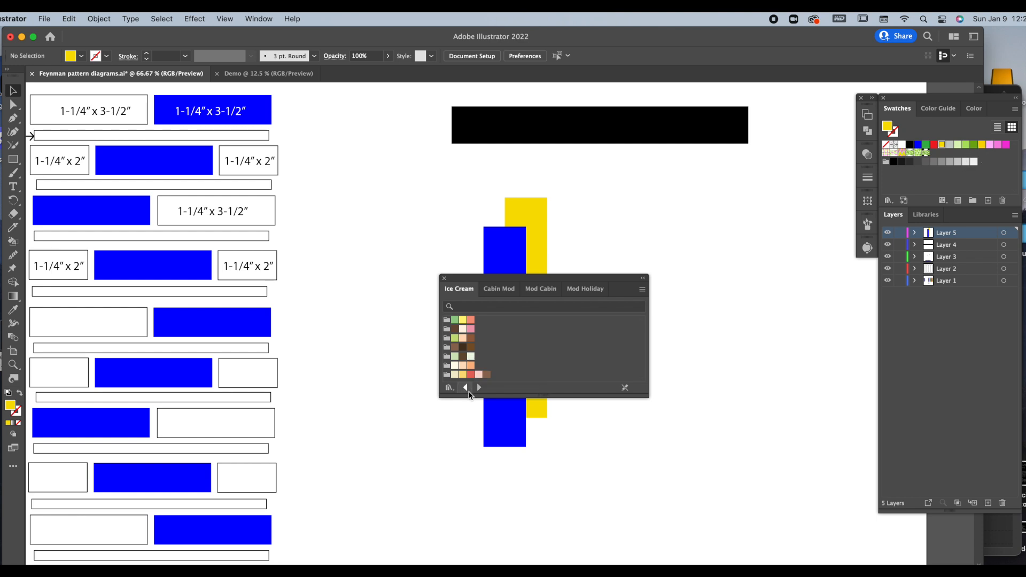
pyautogui.click(443, 377)
pyautogui.moveTo(471, 374); pyautogui.dragTo(887, 172)
pyautogui.click(801, 253)
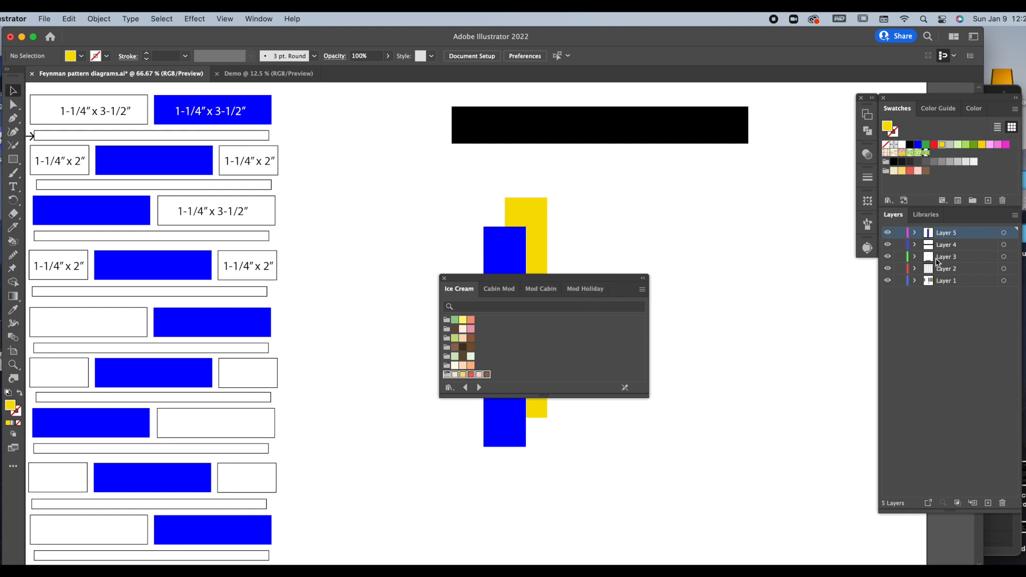
pyautogui.click(891, 206)
pyautogui.moveTo(950, 499)
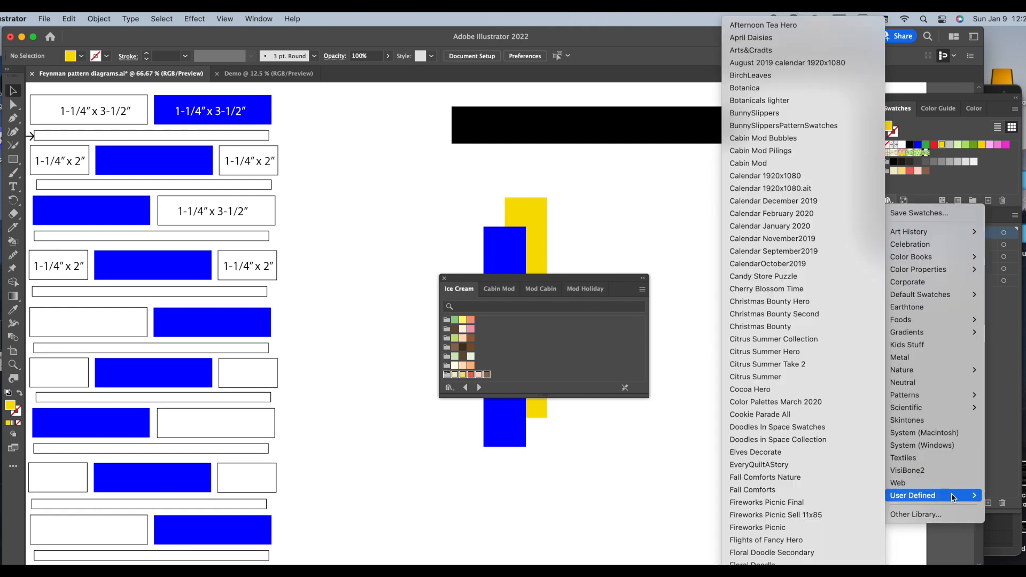
pyautogui.click(597, 509)
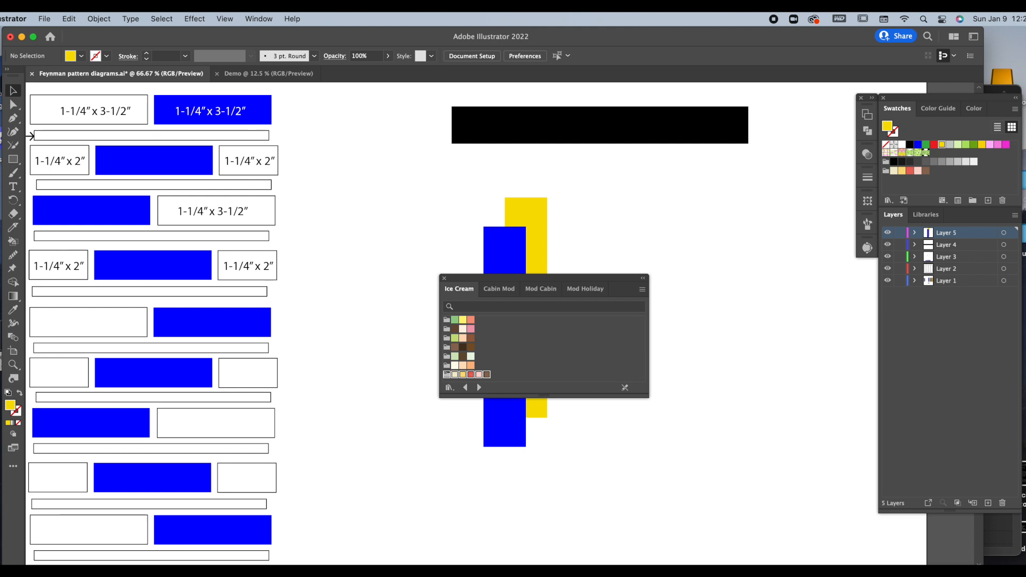
pyautogui.click(888, 200)
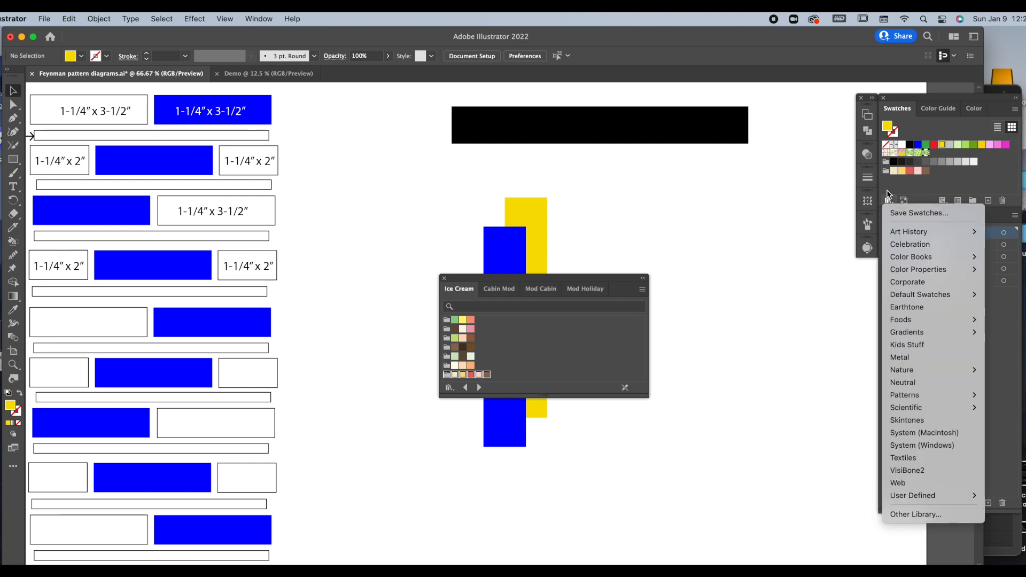
pyautogui.click(961, 212)
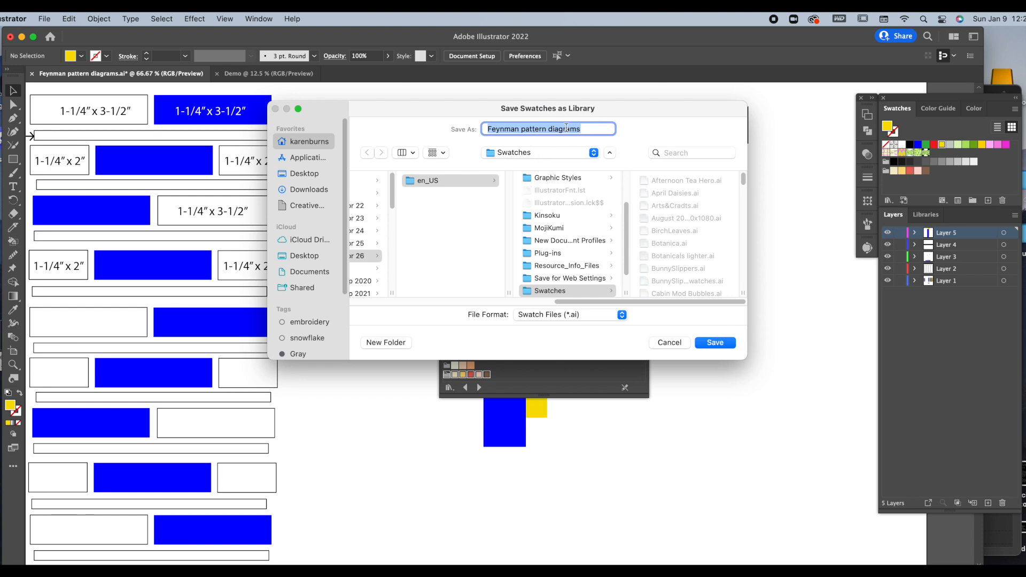
pyautogui.click(668, 342)
# - Add the grey, green, yellow and pink colours from the user-defined Mod Holiday library to the document swatches and close the library
pyautogui.click(887, 201)
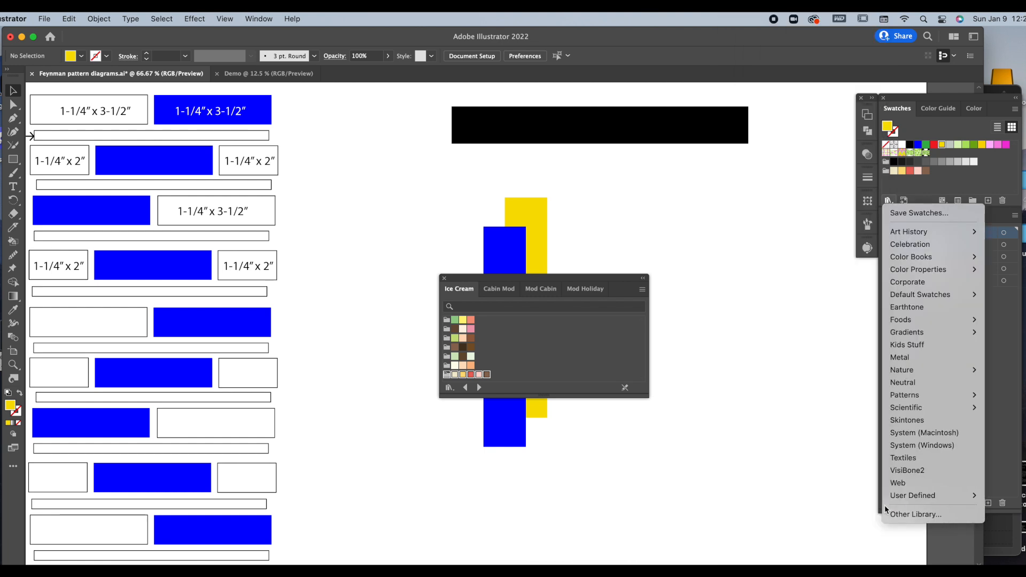
pyautogui.moveTo(974, 497)
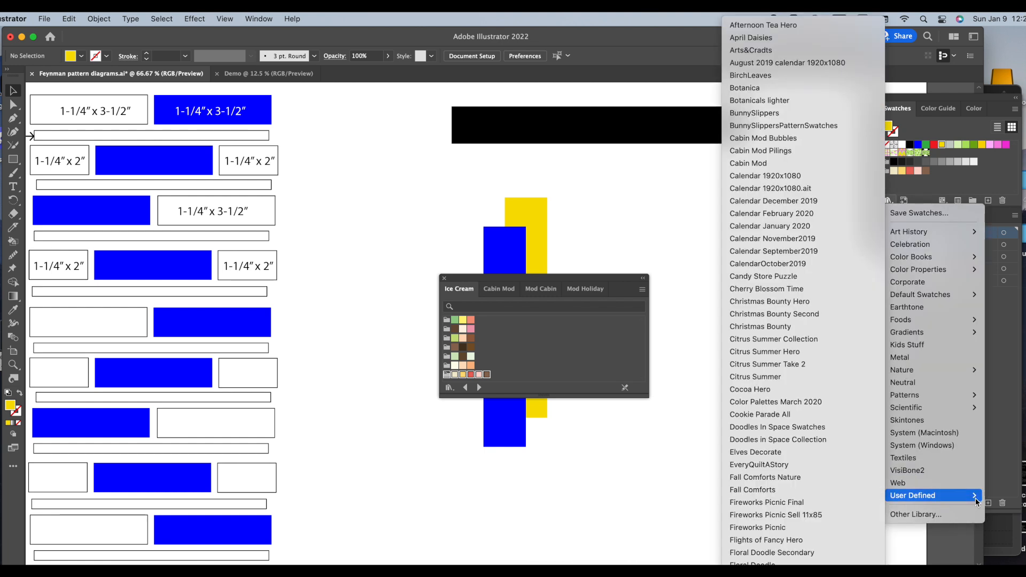
pyautogui.moveTo(802, 563)
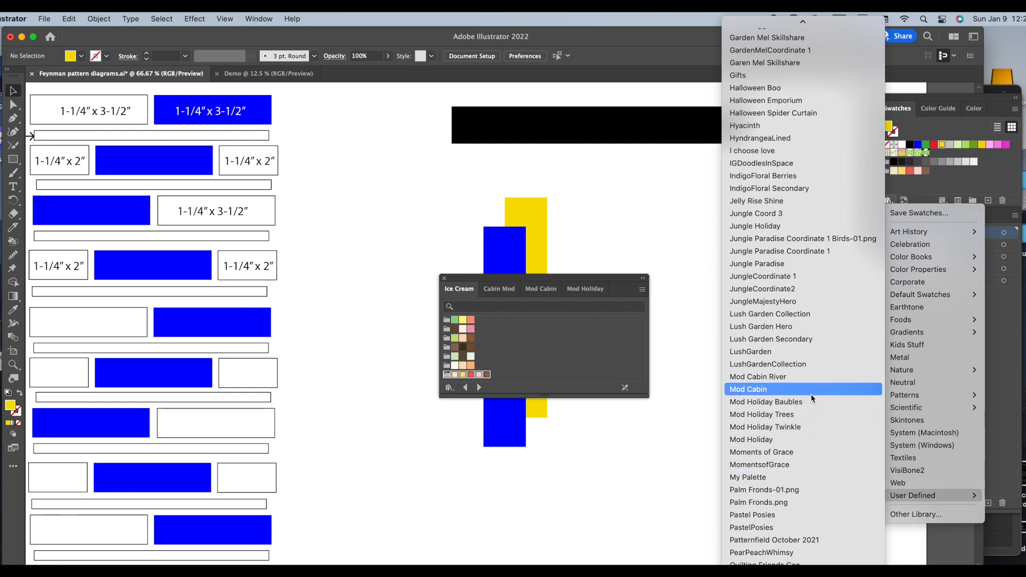
pyautogui.click(785, 438)
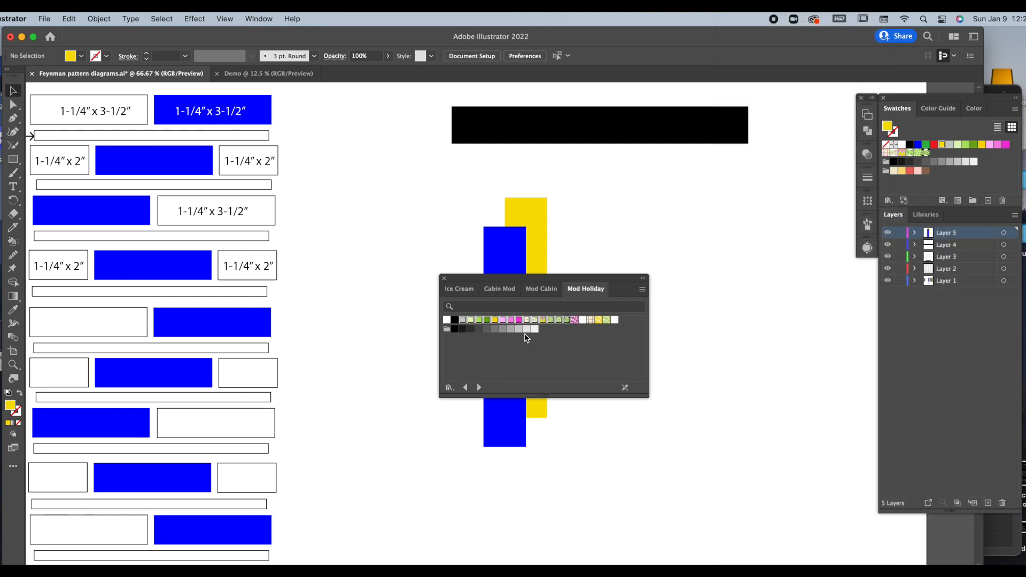
pyautogui.moveTo(463, 320); pyautogui.dragTo(943, 156)
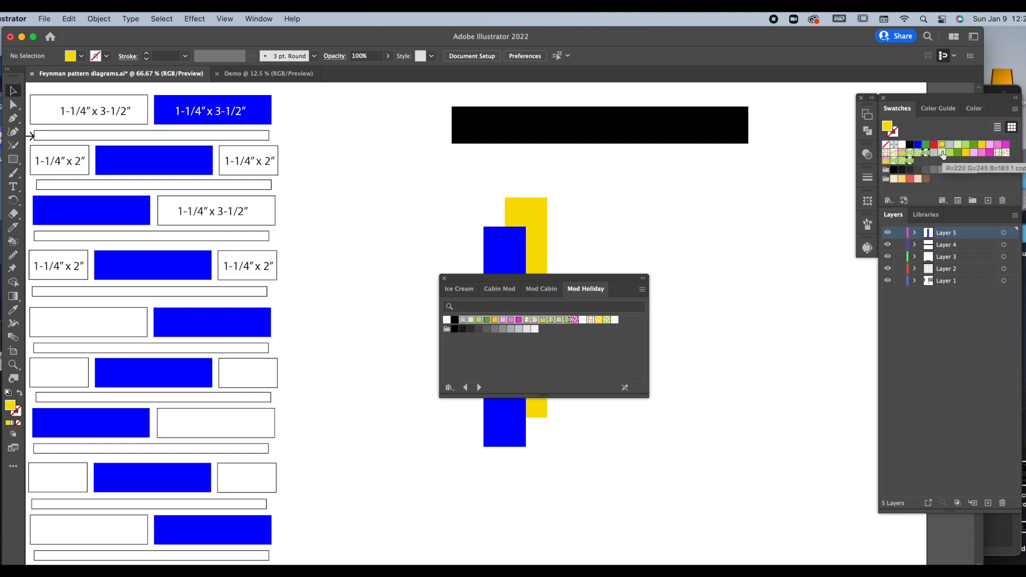
pyautogui.click(444, 278)
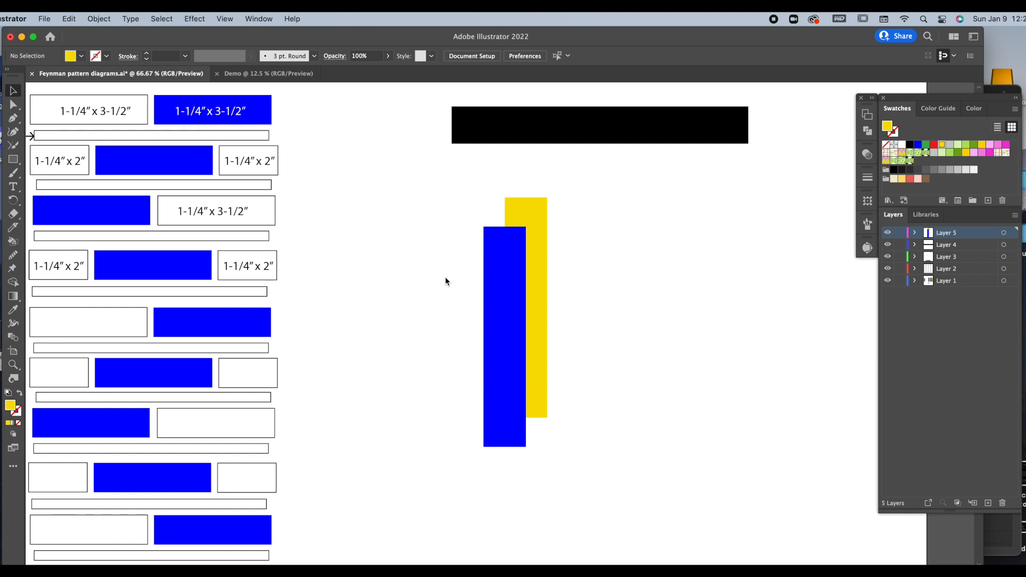
# - Pick a pale orange-yellow from the Color Guide and save it as a new document swatch
pyautogui.click(939, 108)
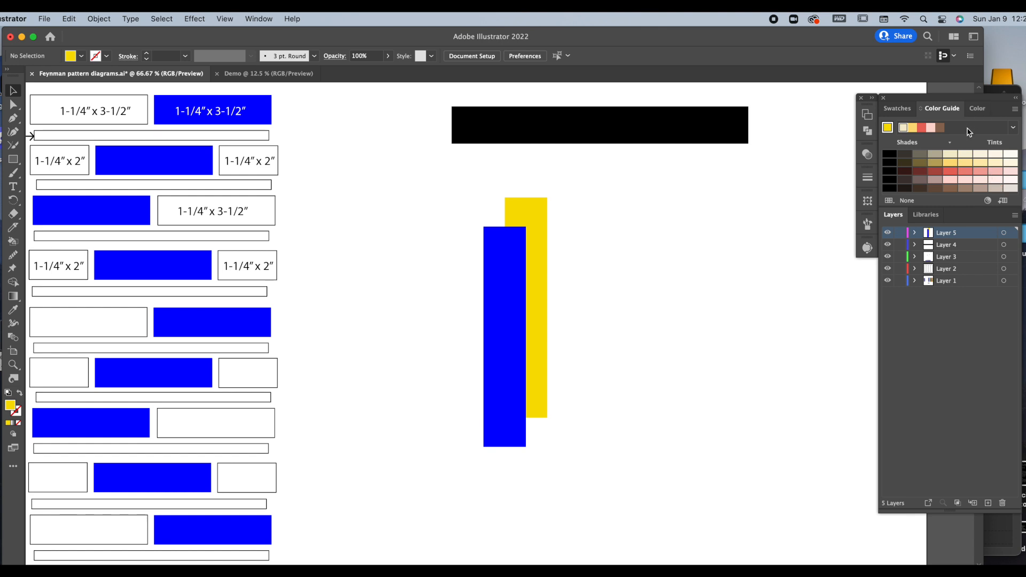
pyautogui.click(948, 165)
pyautogui.click(908, 108)
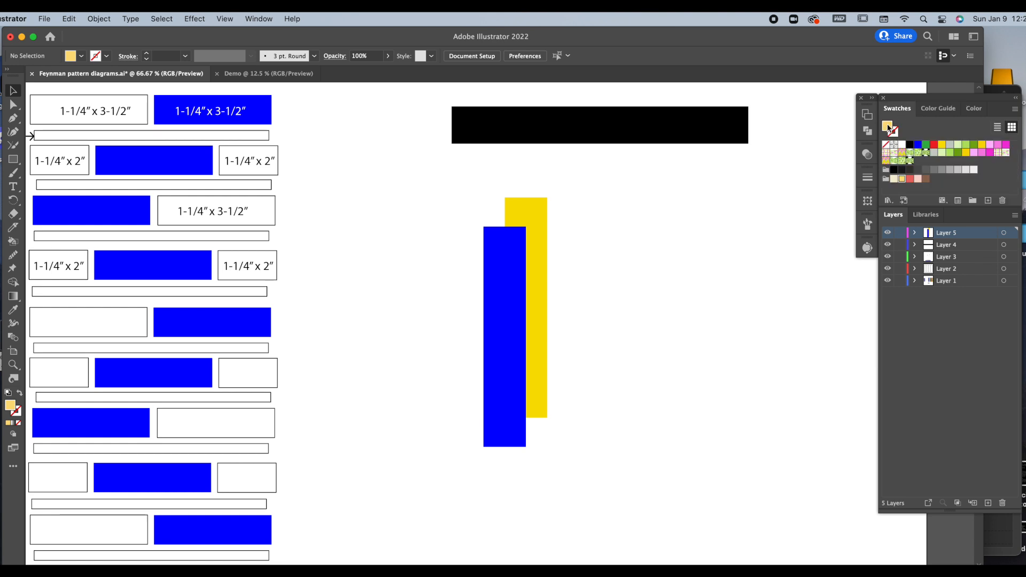
pyautogui.moveTo(889, 124); pyautogui.dragTo(943, 182)
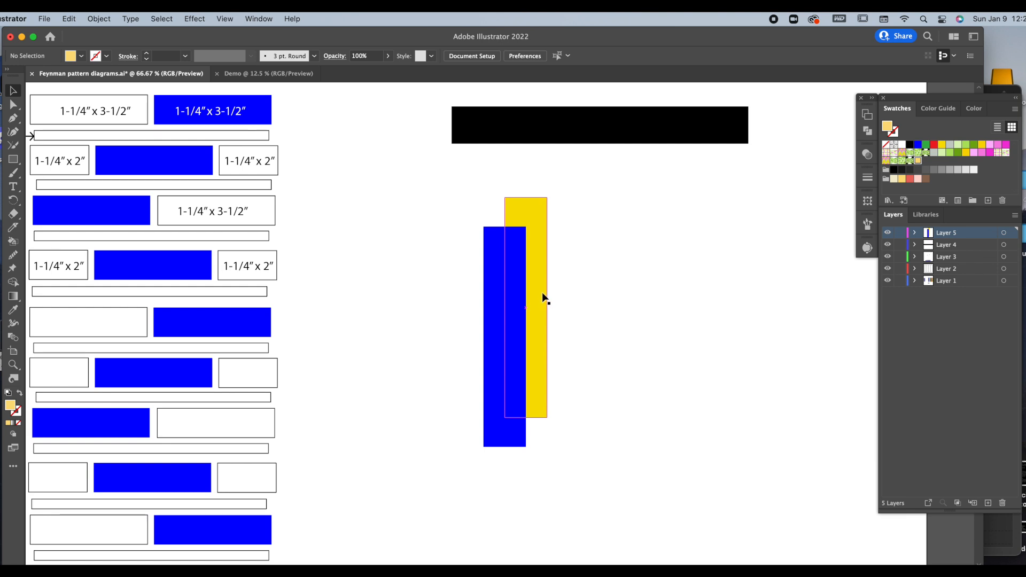
# - Duplicate the yellow bar clear of the blue one, fill the copy with the new pale orange swatch and place it alongside
pyautogui.moveTo(537, 336); pyautogui.dragTo(654, 331)
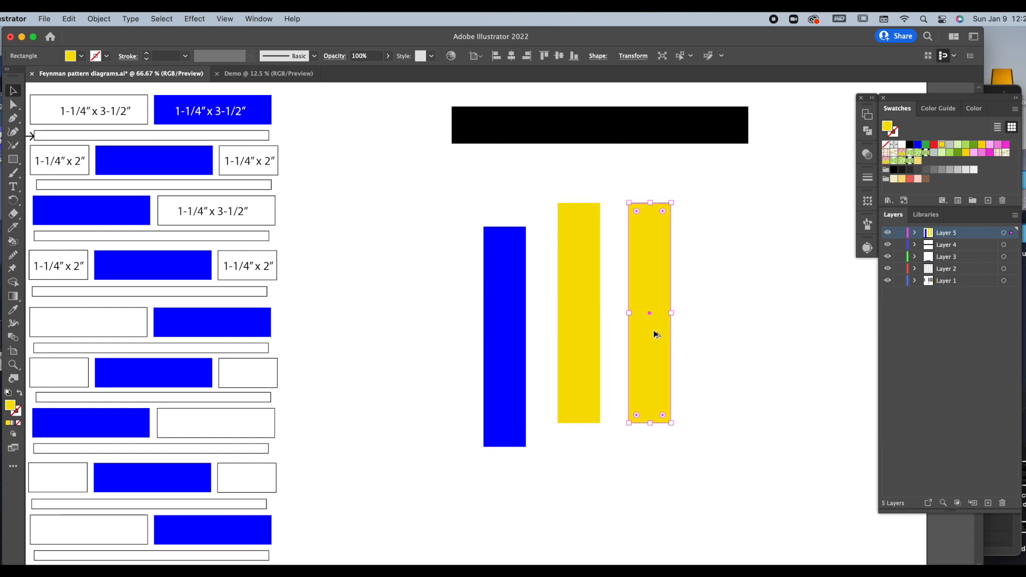
pyautogui.click(918, 160)
pyautogui.moveTo(667, 382); pyautogui.dragTo(644, 384)
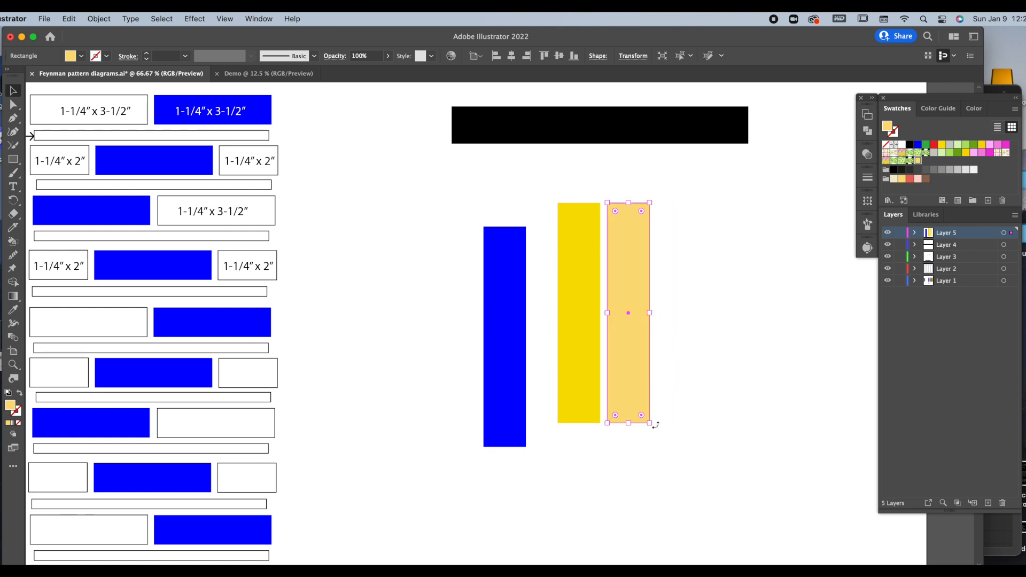
# - Line up the blue, yellow and pale orange bars side by side with small gaps, next to the strip diagrams
pyautogui.moveTo(505, 377); pyautogui.dragTo(353, 348)
pyautogui.moveTo(581, 337); pyautogui.dragTo(407, 332)
pyautogui.moveTo(636, 332); pyautogui.dragTo(453, 314)
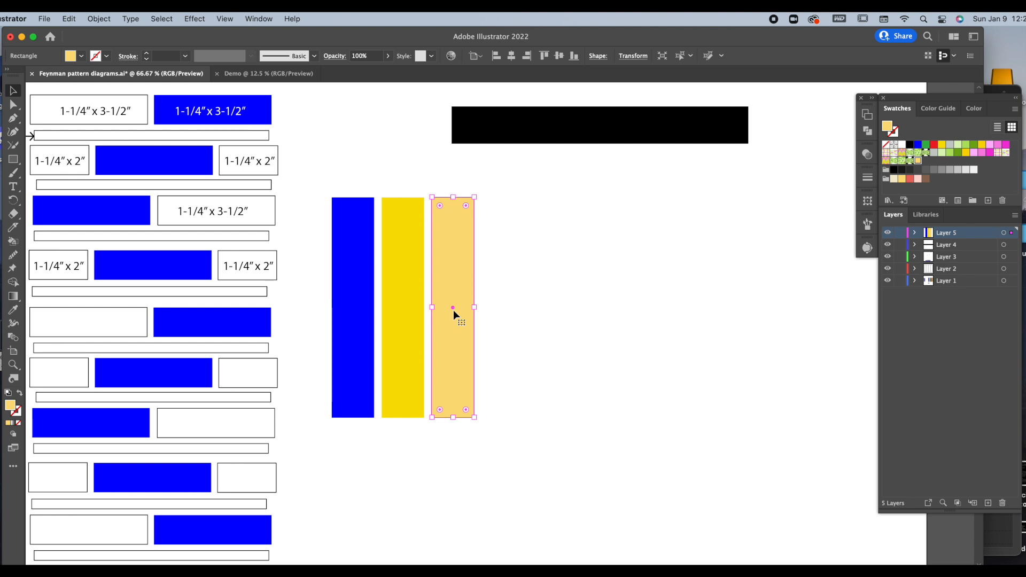
# - Move the pale orange bar away from the other two, rotate it to horizontal and place it beneath the black bar
pyautogui.moveTo(457, 275); pyautogui.dragTo(635, 247)
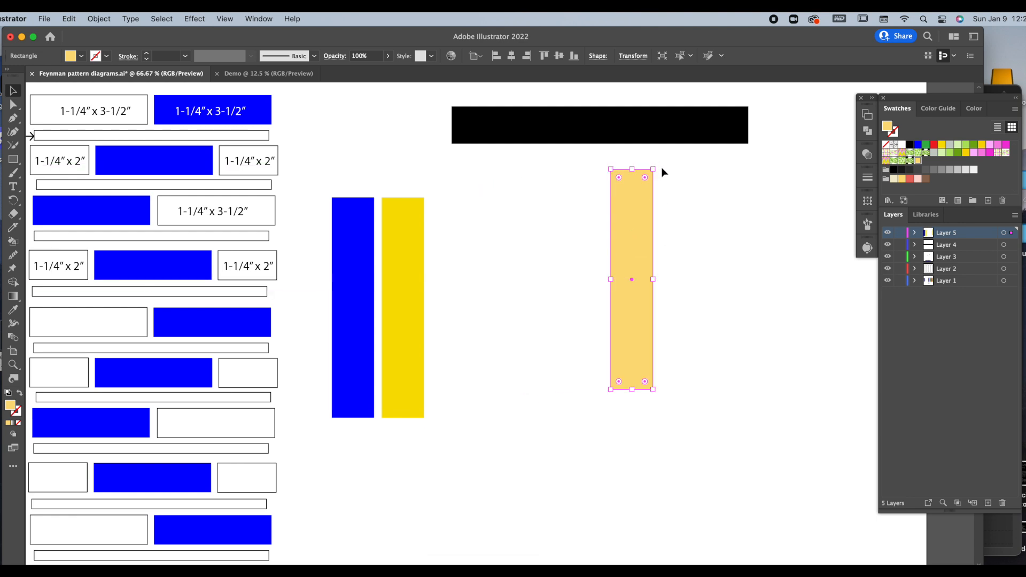
pyautogui.click(658, 163)
pyautogui.click(653, 170)
pyautogui.moveTo(658, 166); pyautogui.dragTo(723, 302)
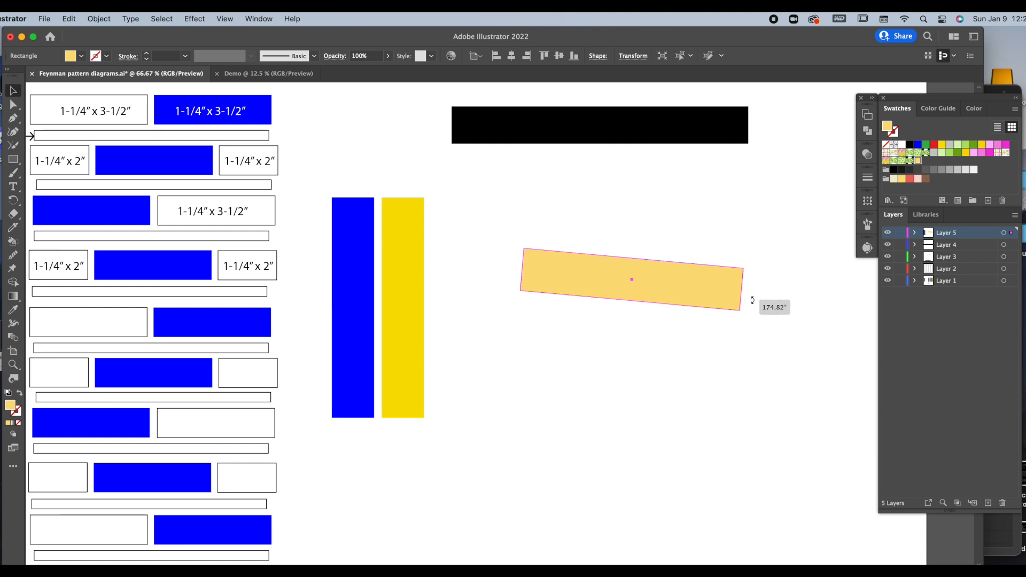
pyautogui.moveTo(742, 316); pyautogui.dragTo(747, 301)
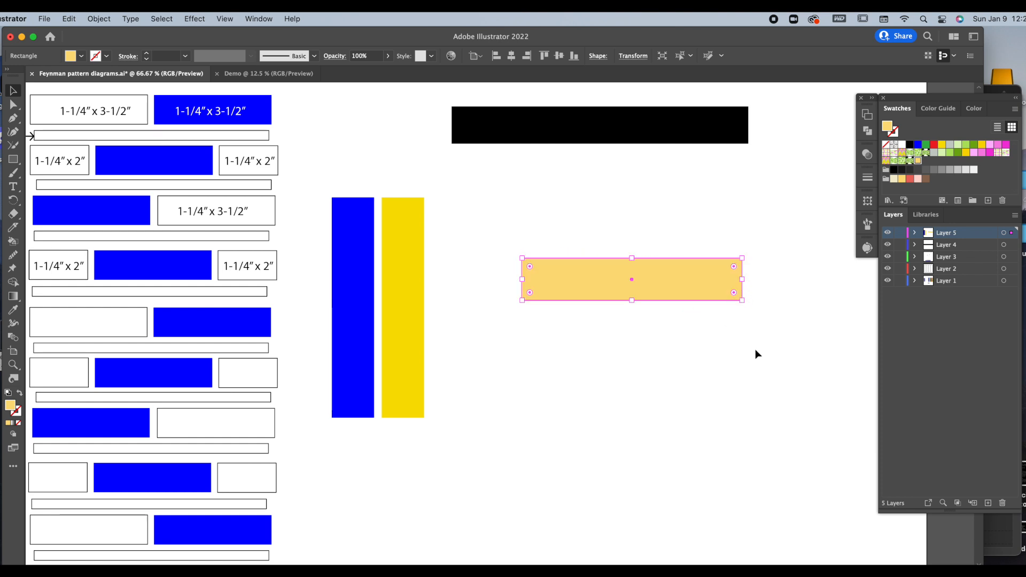
pyautogui.press('space')
pyautogui.moveTo(675, 291); pyautogui.dragTo(664, 217)
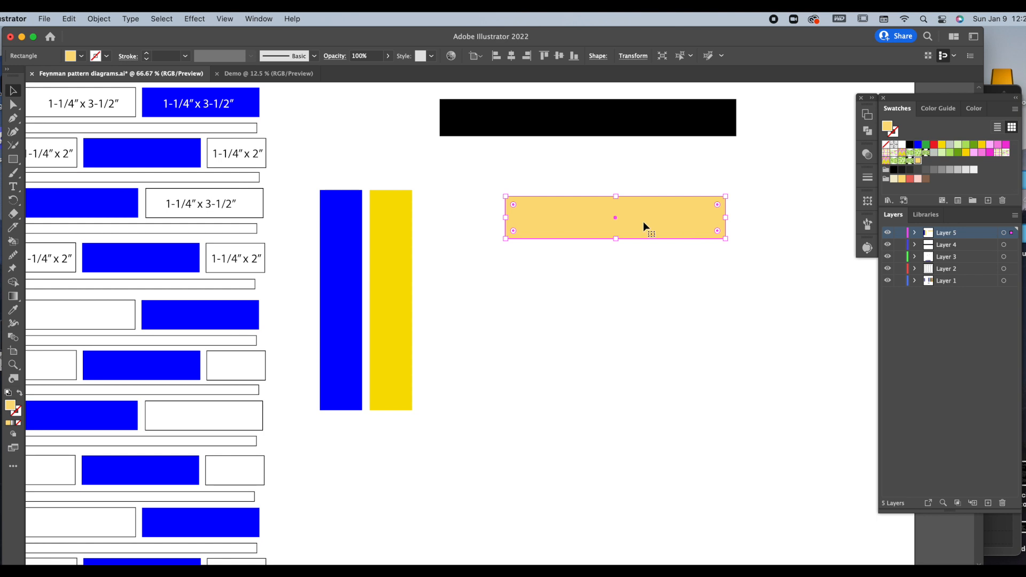
# - Duplicate the horizontal pale orange bar just below itself and repeat the copy four more times at even spacing
pyautogui.moveTo(649, 217); pyautogui.dragTo(645, 279)
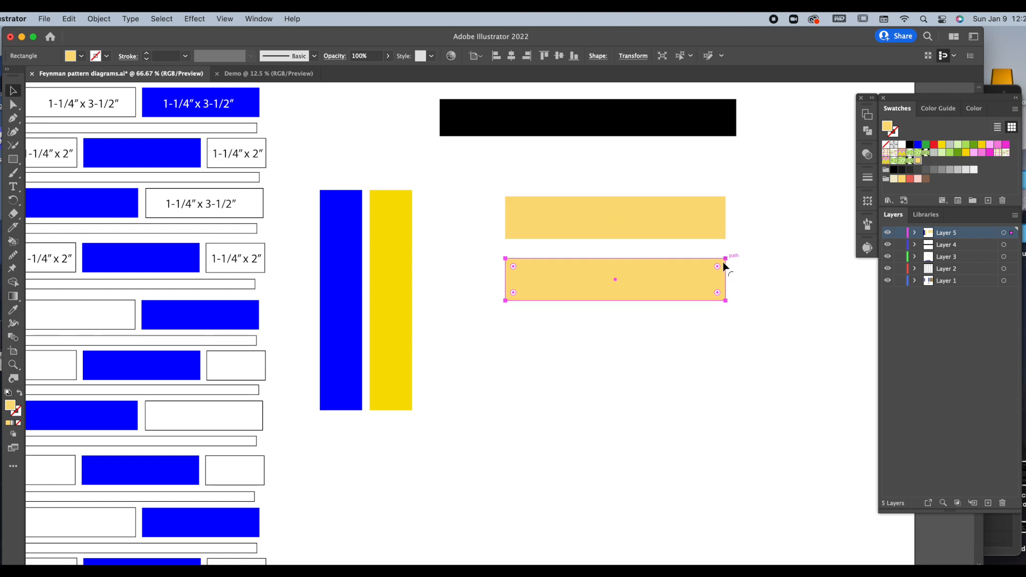
pyautogui.press('super+d')
pyautogui.press('super+d')
pyautogui.press('super+d')
pyautogui.press('super+d')
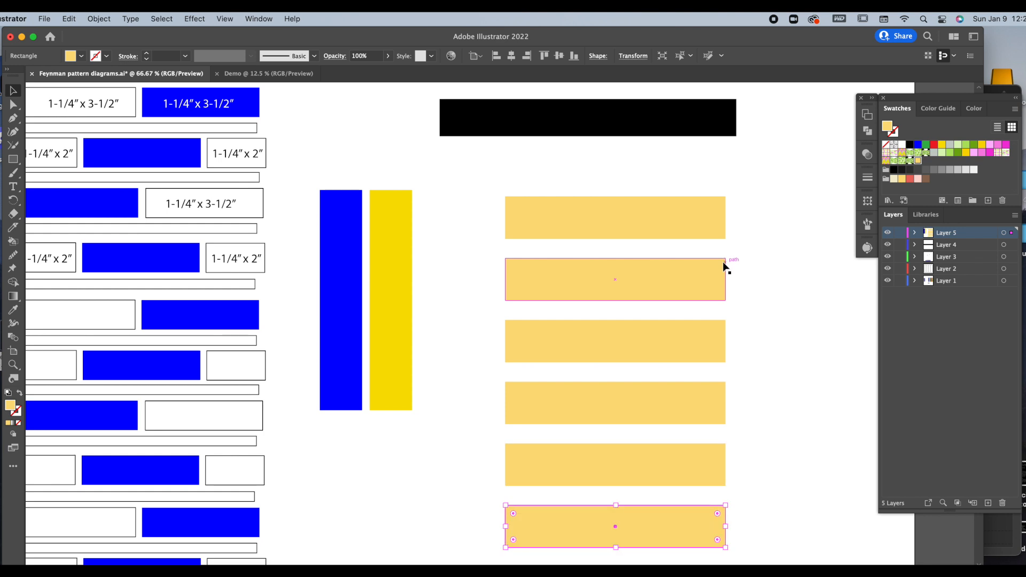
# - Undo all the duplicates of the pale orange bar, leaving only the original
pyautogui.press('super+z')
pyautogui.press('super+z')
pyautogui.press('super+z')
pyautogui.press('super+z')
pyautogui.press('super+z')
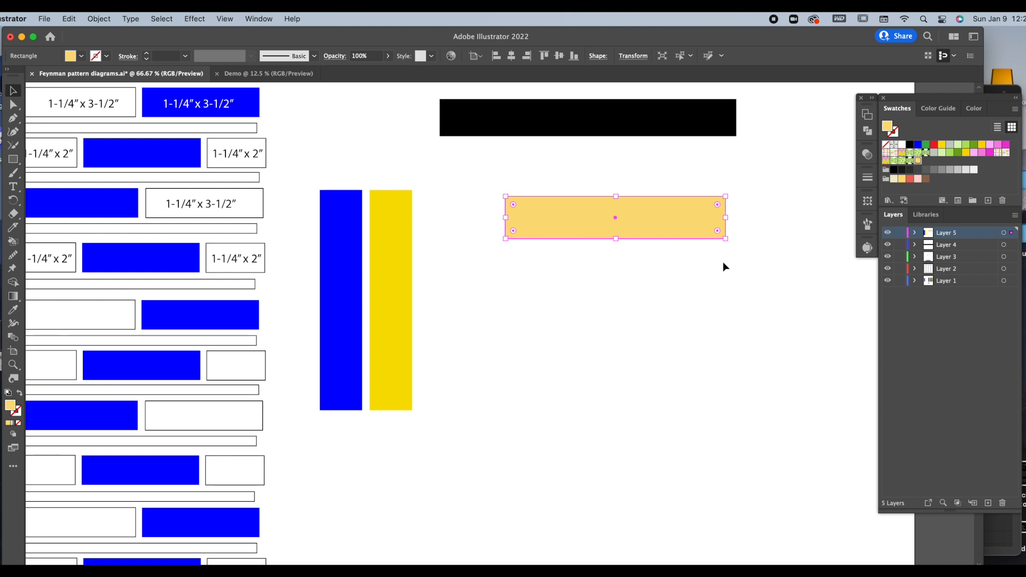
# - Switch to the Line Segment tool and give the pale orange bar a black stroke of 6 px
pyautogui.click(14, 159)
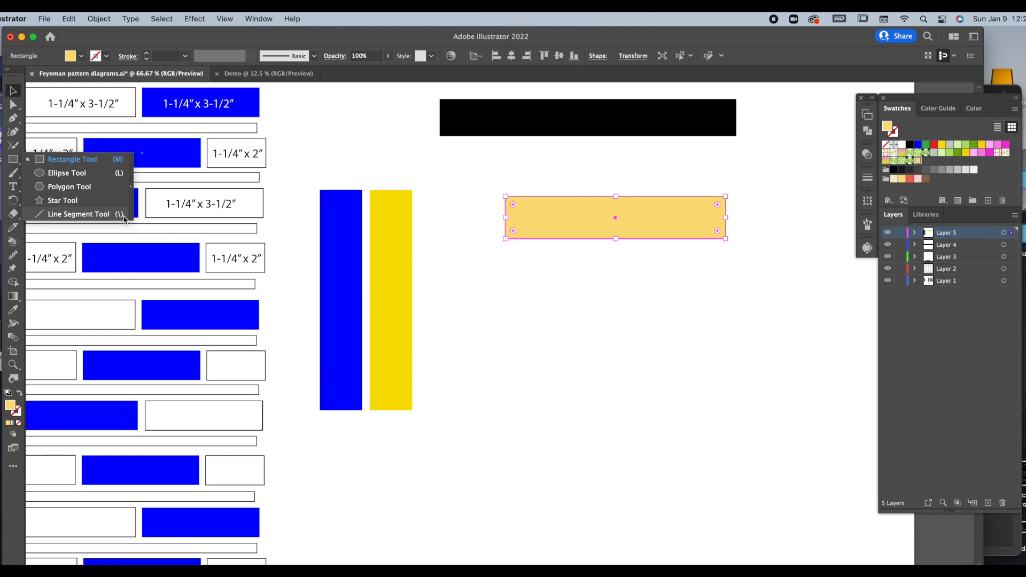
pyautogui.click(97, 213)
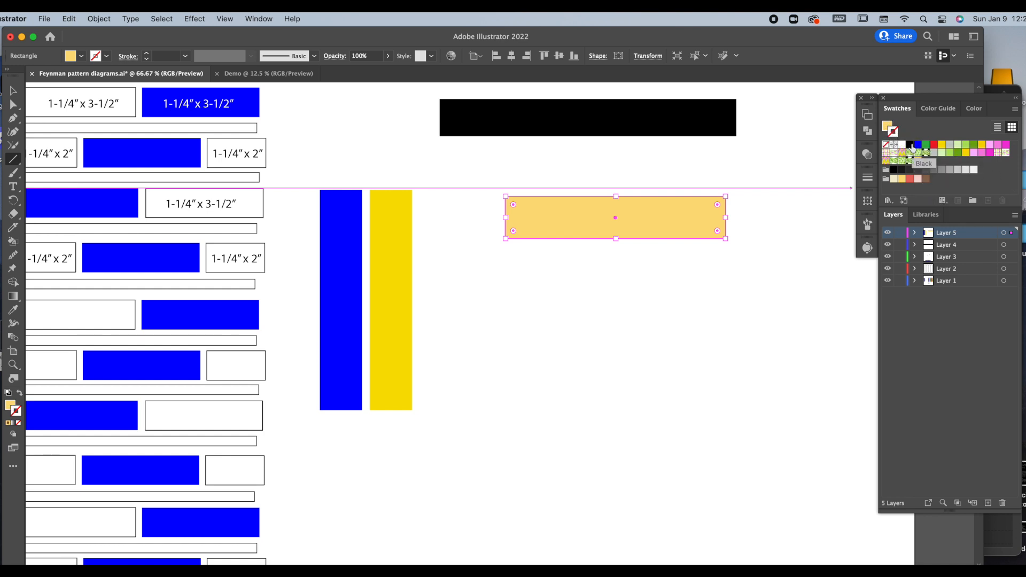
pyautogui.click(911, 145)
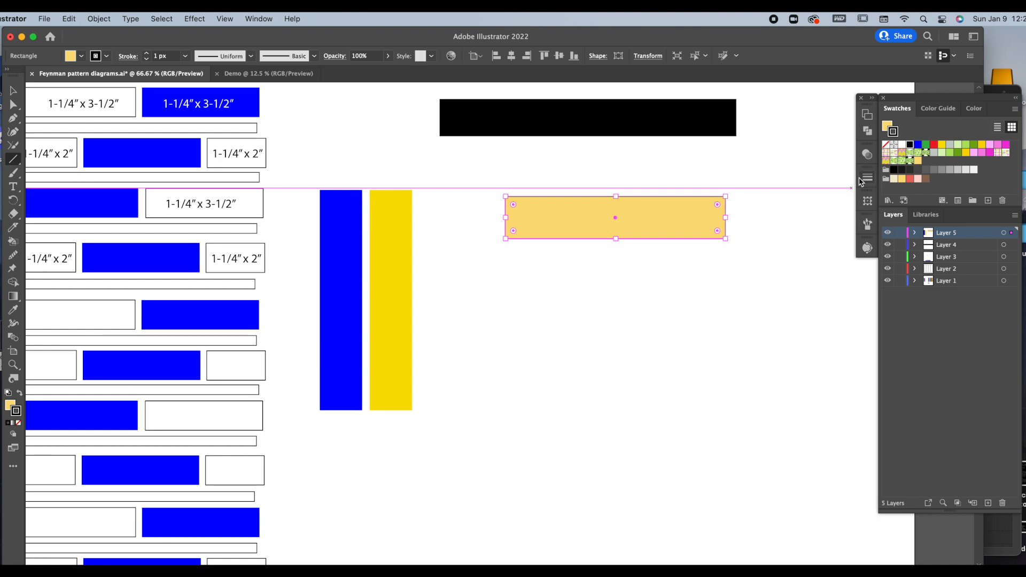
pyautogui.click(868, 180)
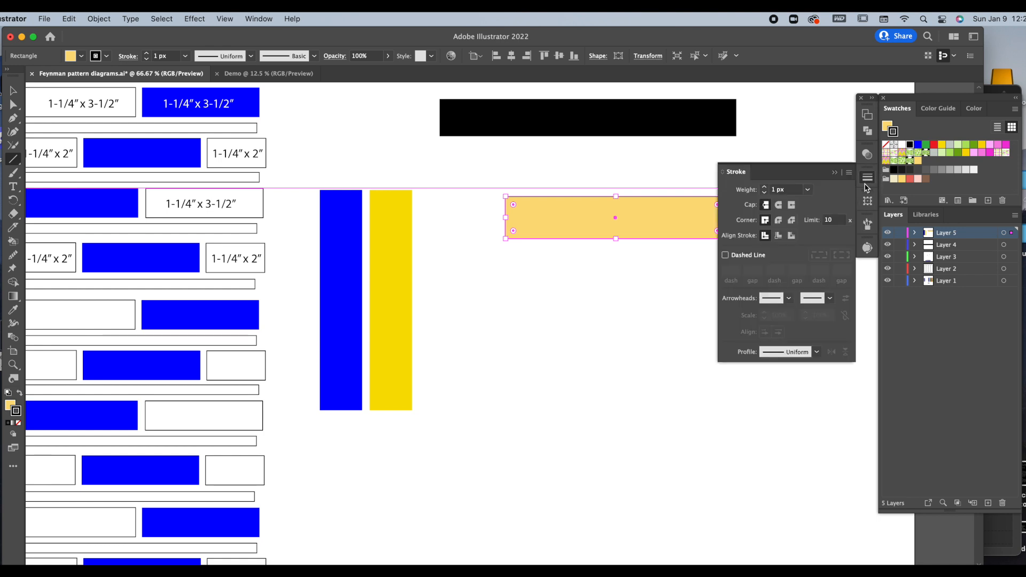
pyautogui.click(765, 186)
pyautogui.click(764, 187)
pyautogui.click(765, 187)
pyautogui.click(765, 187)
pyautogui.click(765, 187)
pyautogui.click(764, 187)
pyautogui.click(765, 187)
pyautogui.click(765, 193)
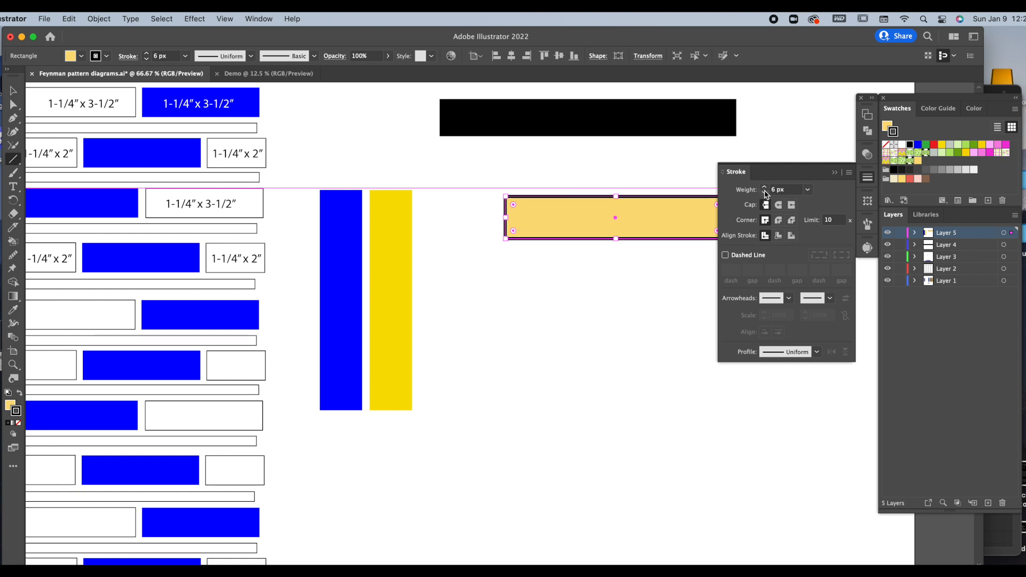
# - Draw a straight vertical line about 530 px long below the pale orange bar
pyautogui.click(671, 314)
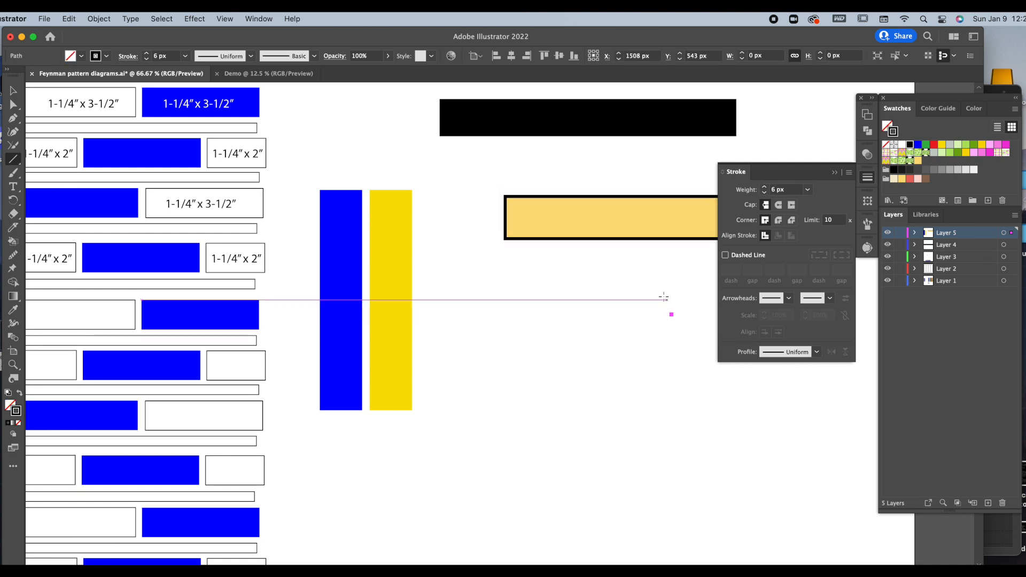
pyautogui.moveTo(642, 268); pyautogui.dragTo(644, 538)
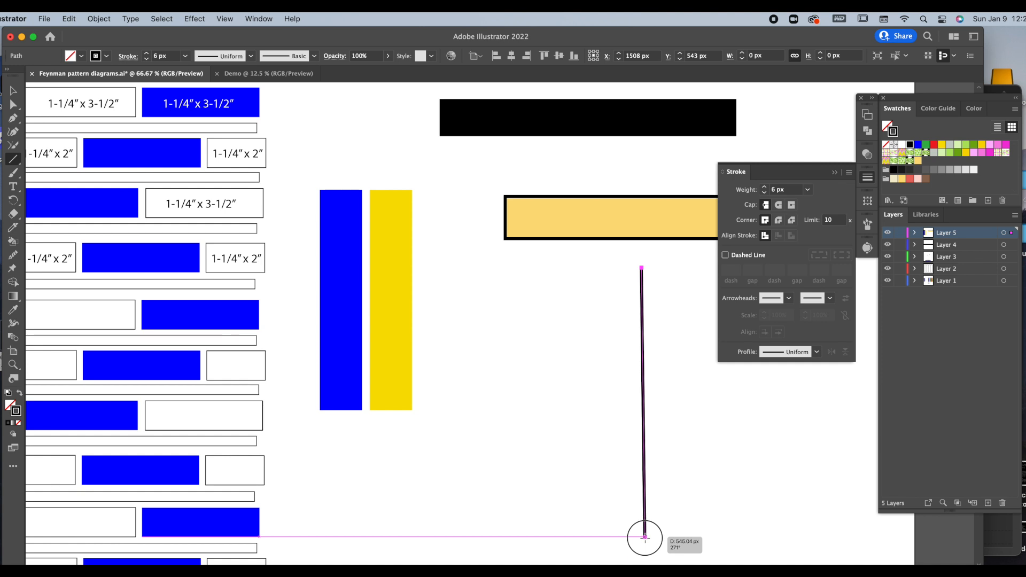
pyautogui.moveTo(645, 537); pyautogui.dragTo(645, 537)
pyautogui.moveTo(645, 536)
pyautogui.mouseDown()
pyautogui.moveTo(489, 513)
pyautogui.moveTo(737, 489)
pyautogui.moveTo(534, 501)
pyautogui.moveTo(679, 501)
pyautogui.moveTo(623, 518)
pyautogui.moveTo(643, 524)
pyautogui.moveTo(461, 485)
pyautogui.moveTo(643, 531)
pyautogui.moveTo(719, 516)
pyautogui.moveTo(692, 531)
pyautogui.moveTo(601, 541)
pyautogui.moveTo(470, 510)
pyautogui.moveTo(554, 534)
pyautogui.moveTo(710, 396)
pyautogui.moveTo(499, 398)
pyautogui.moveTo(649, 529)
pyautogui.mouseUp()
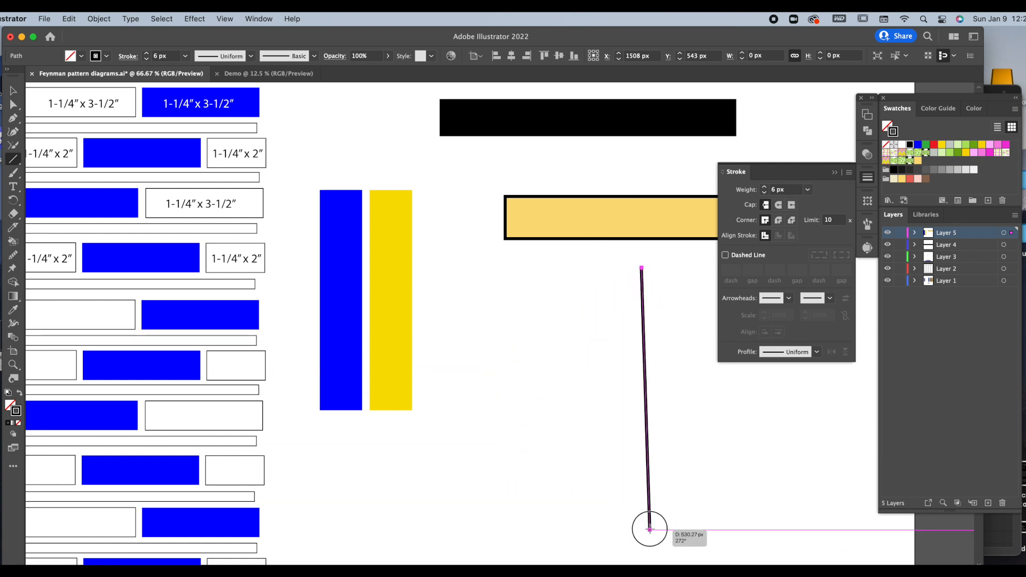
pyautogui.moveTo(649, 529); pyautogui.dragTo(642, 529)
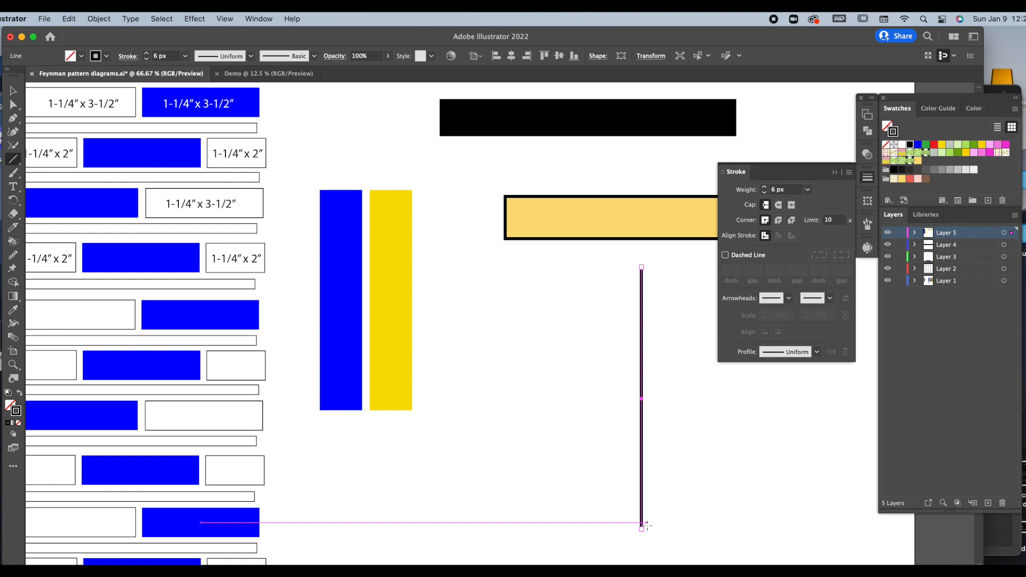
pyautogui.press('v')
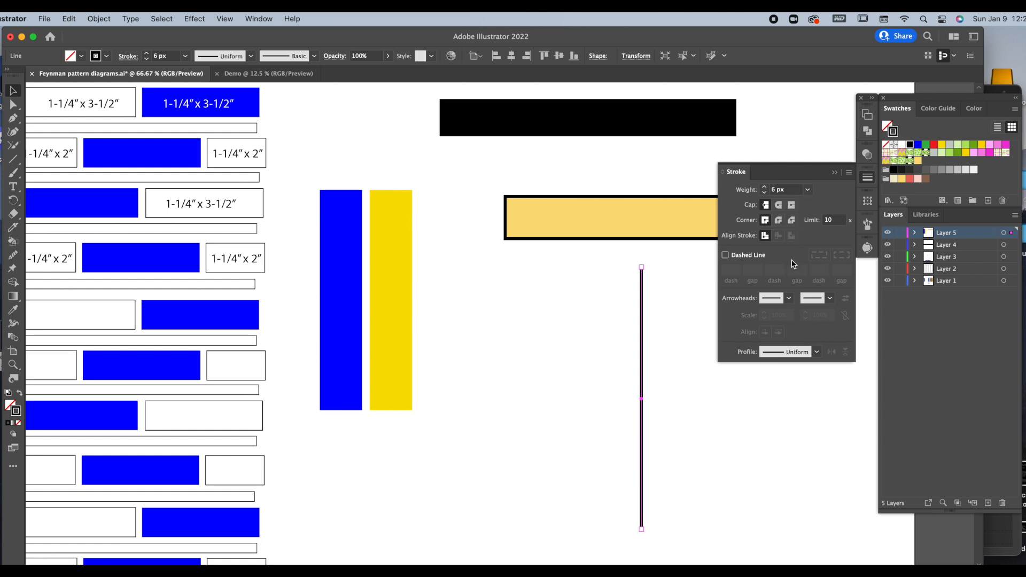
# - Increase the vertical line's stroke weight to 28 px
pyautogui.click(765, 187)
pyautogui.click(765, 186)
pyautogui.click(764, 187)
pyautogui.click(765, 187)
pyautogui.click(764, 187)
pyautogui.click(764, 186)
pyautogui.click(764, 186)
pyautogui.click(765, 187)
pyautogui.click(764, 187)
pyautogui.click(764, 186)
pyautogui.click(764, 187)
pyautogui.click(765, 187)
pyautogui.click(764, 186)
pyautogui.click(764, 186)
pyautogui.click(765, 187)
pyautogui.click(764, 186)
pyautogui.click(765, 187)
pyautogui.click(765, 187)
pyautogui.click(764, 186)
pyautogui.click(764, 187)
pyautogui.click(765, 186)
pyautogui.click(765, 186)
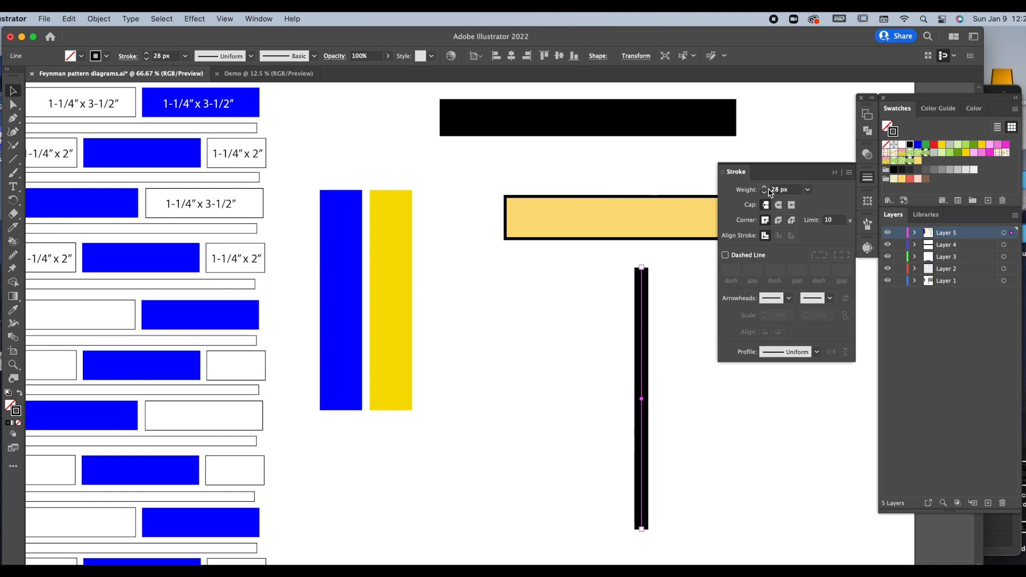
# - Make the thick vertical line dashed with a dash length of 30 px
pyautogui.click(733, 254)
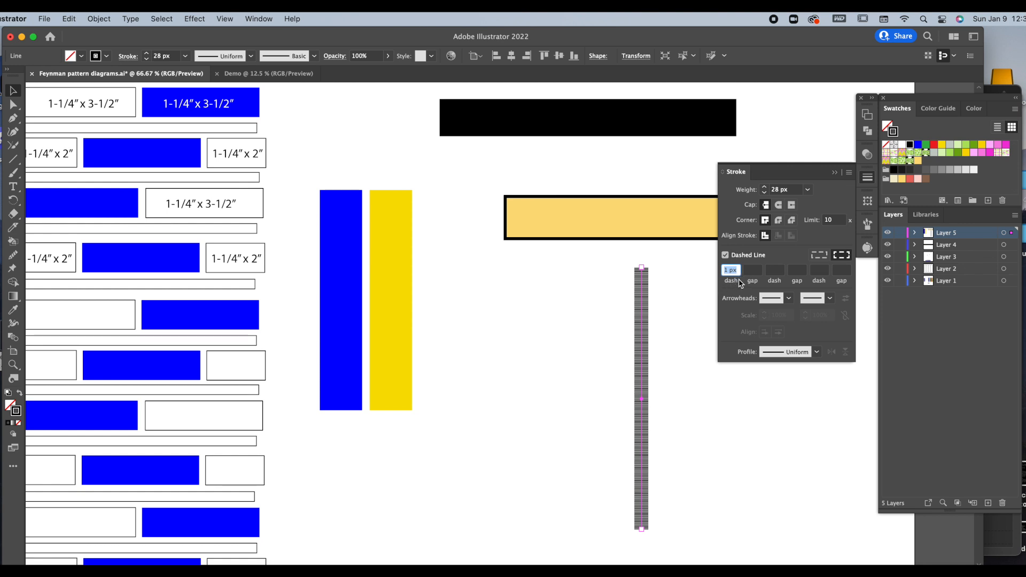
pyautogui.click(684, 400)
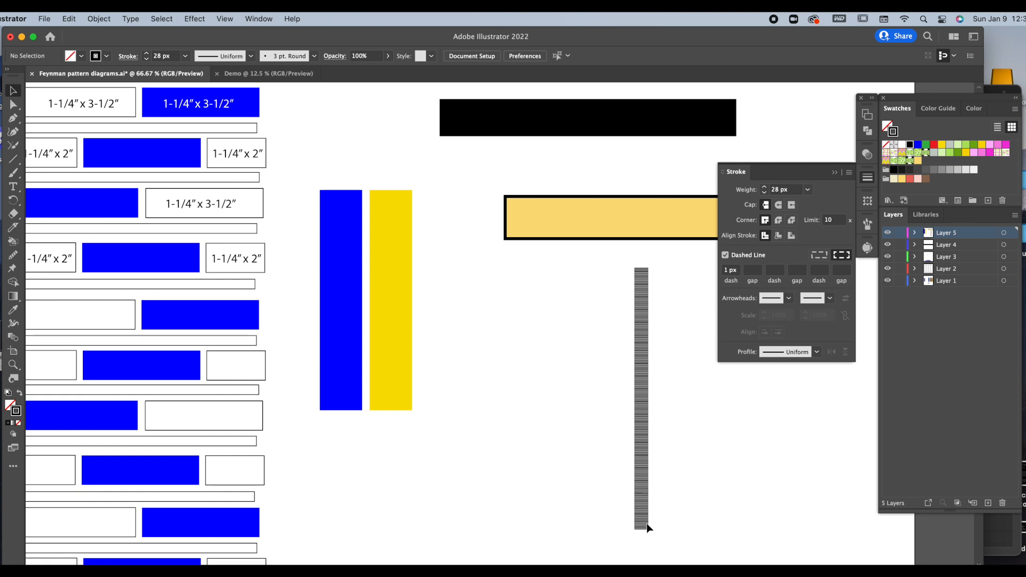
pyautogui.click(726, 270)
pyautogui.write('30')
pyautogui.click(728, 483)
pyautogui.click(643, 412)
pyautogui.click(728, 270)
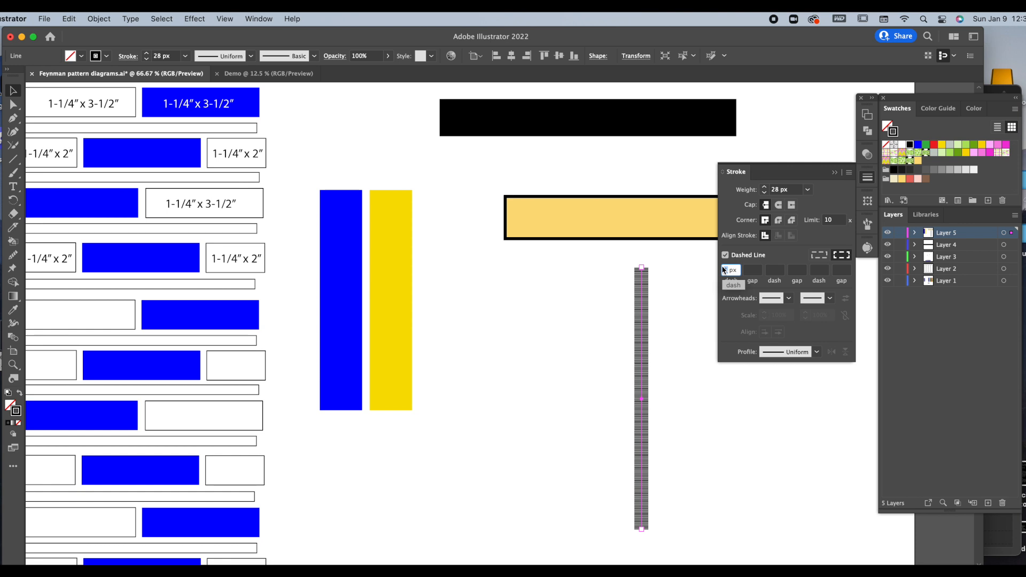
pyautogui.write('30')
pyautogui.click(721, 476)
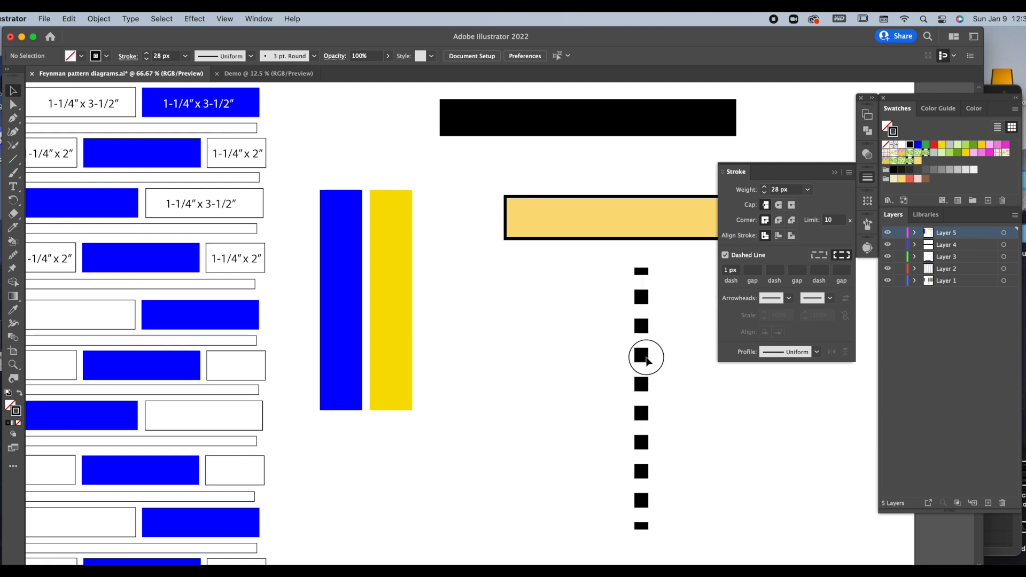
# - Try green and magenta swatches on the dashed line's stroke and return it to black
pyautogui.click(973, 145)
pyautogui.click(641, 295)
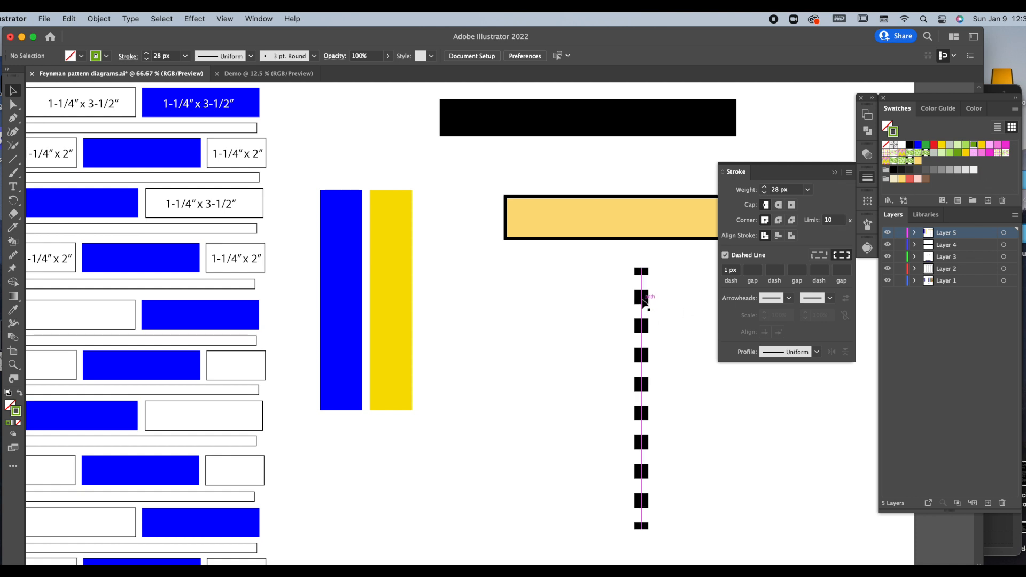
pyautogui.click(973, 152)
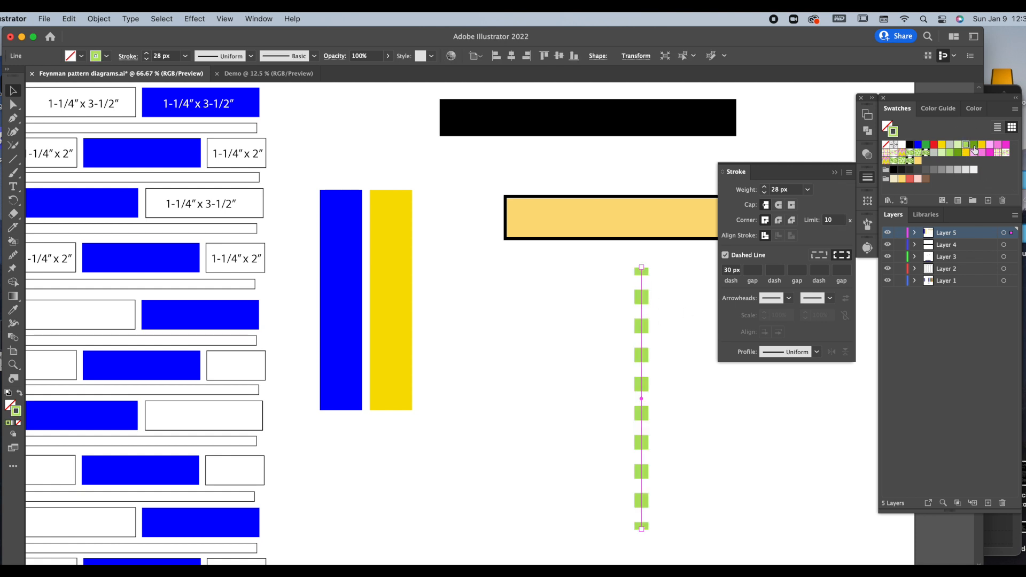
pyautogui.click(974, 144)
pyautogui.click(982, 153)
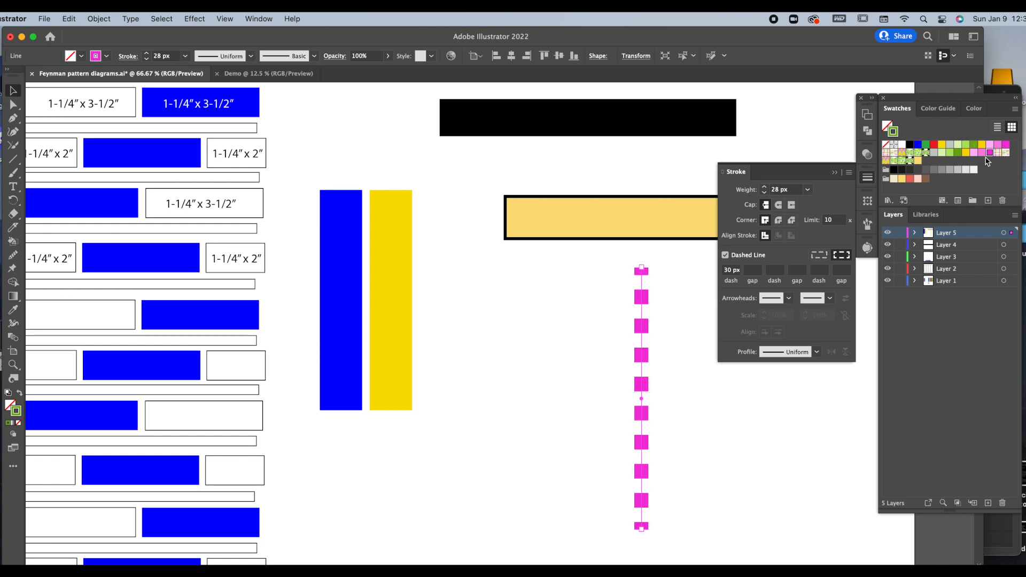
pyautogui.click(910, 144)
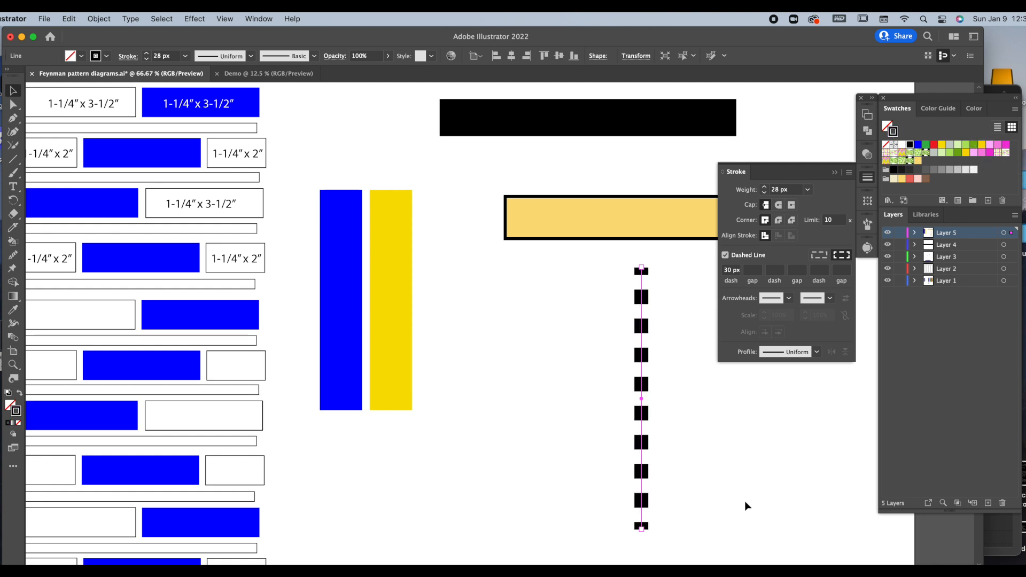
# - Thin the dashed line's stroke to 5 px and give it round caps
pyautogui.click(766, 194)
pyautogui.click(766, 194)
pyautogui.click(765, 194)
pyautogui.click(766, 194)
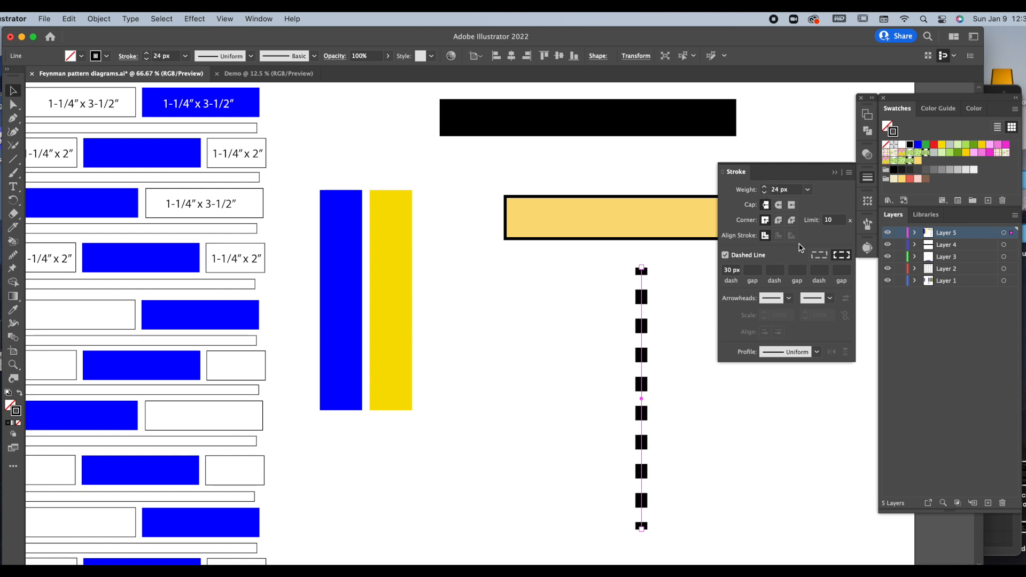
pyautogui.click(780, 208)
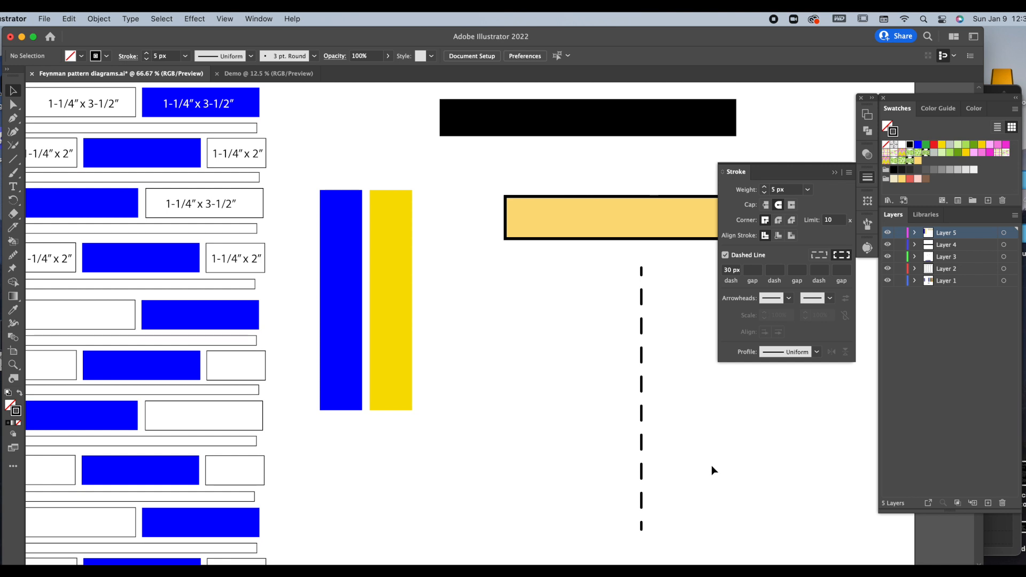
# - Draw a shorter vertical line between the yellow bar and the dashed line, with butt caps and dashes turned off
pyautogui.press('\\')
pyautogui.moveTo(505, 326); pyautogui.dragTo(509, 439)
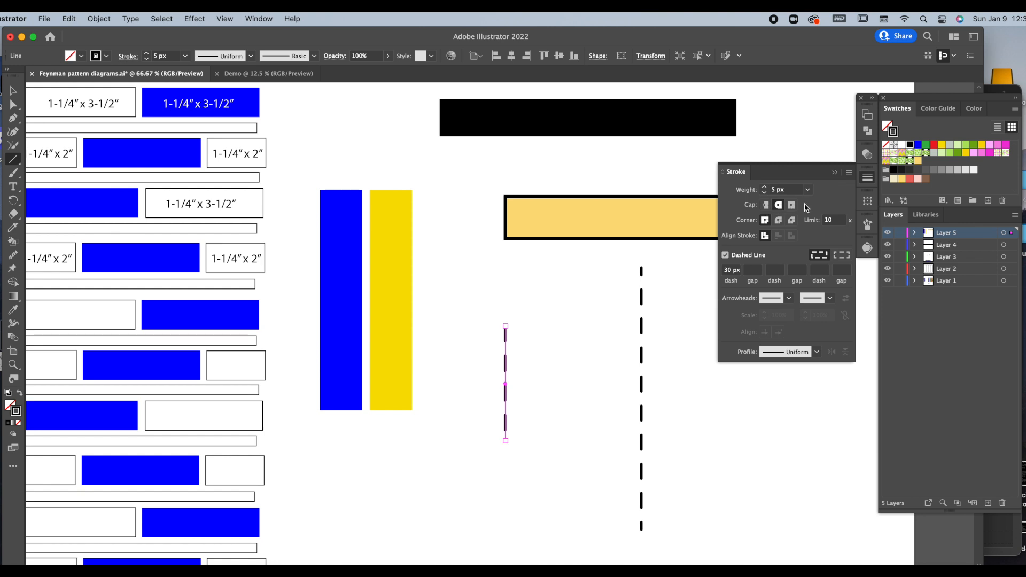
pyautogui.click(765, 206)
pyautogui.click(725, 255)
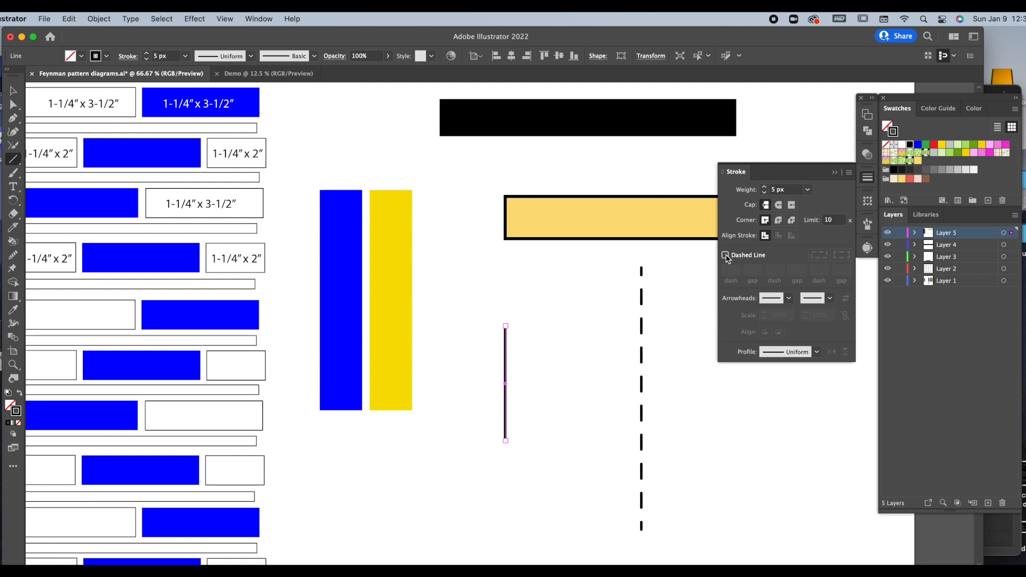
pyautogui.press('super+shift+a')
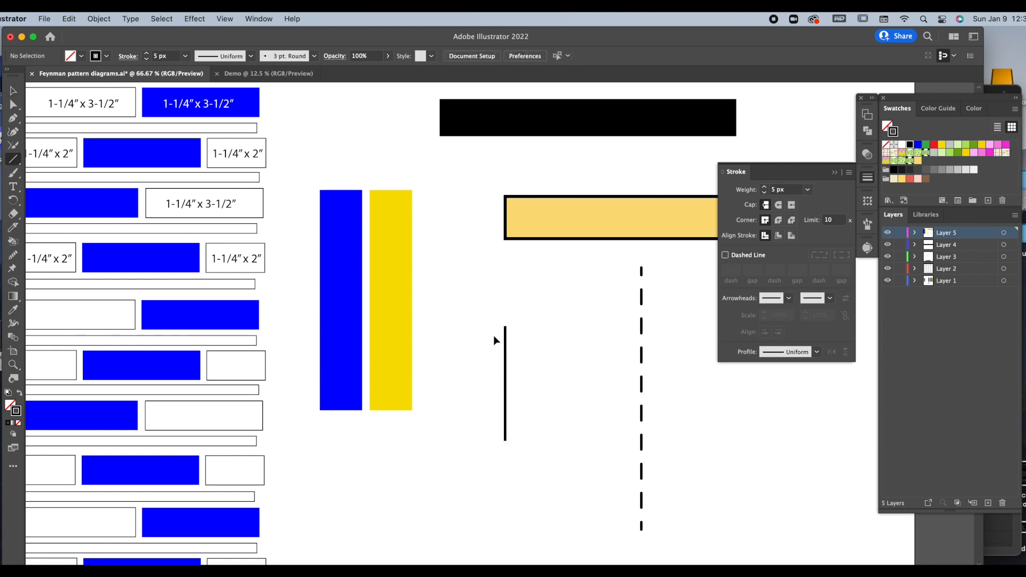
# - Draw two short diagonal lines meeting above the solid vertical line to form an arrowhead
pyautogui.moveTo(487, 335); pyautogui.dragTo(508, 308)
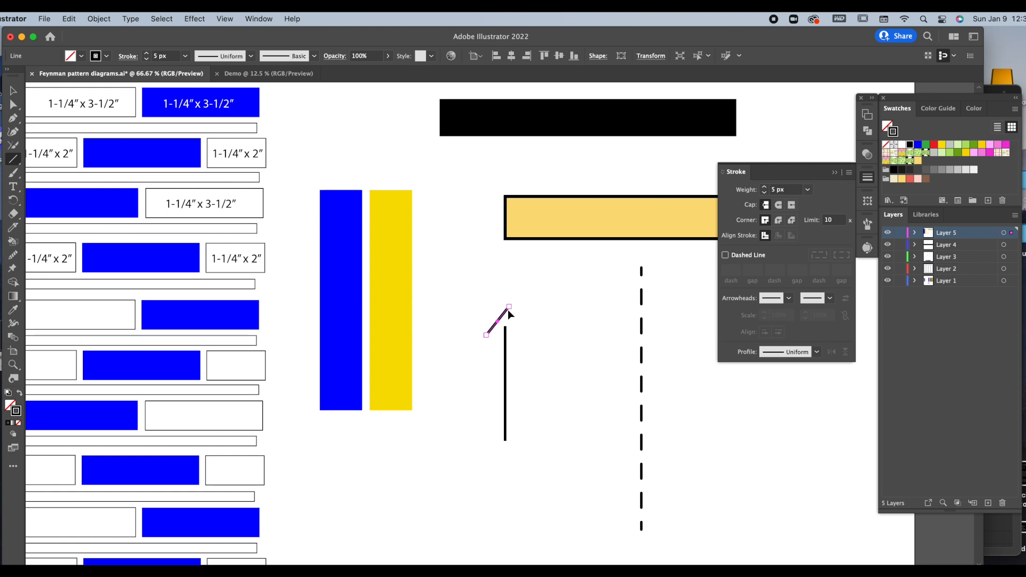
pyautogui.moveTo(532, 334); pyautogui.dragTo(511, 307)
pyautogui.press('v')
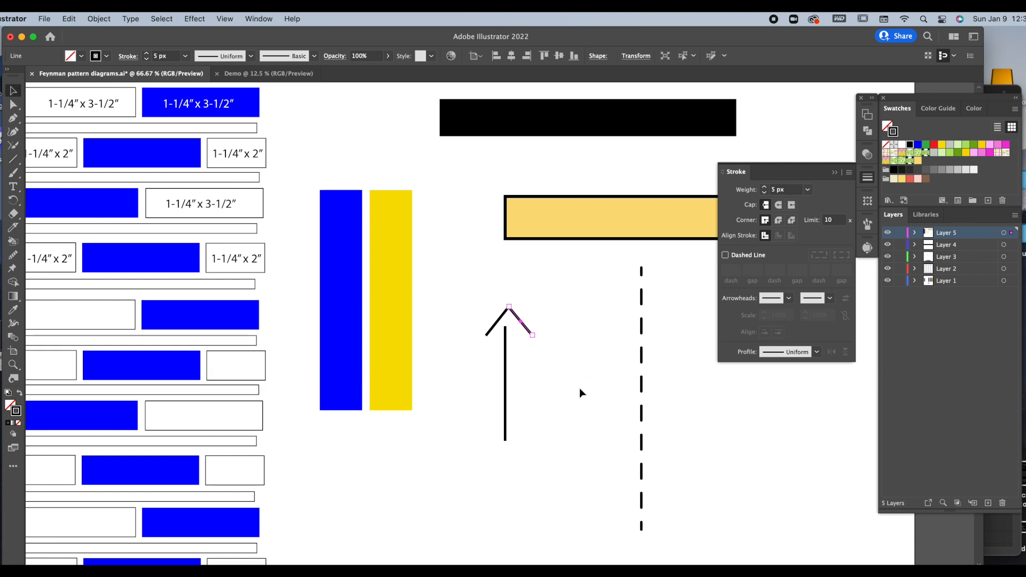
pyautogui.click(586, 393)
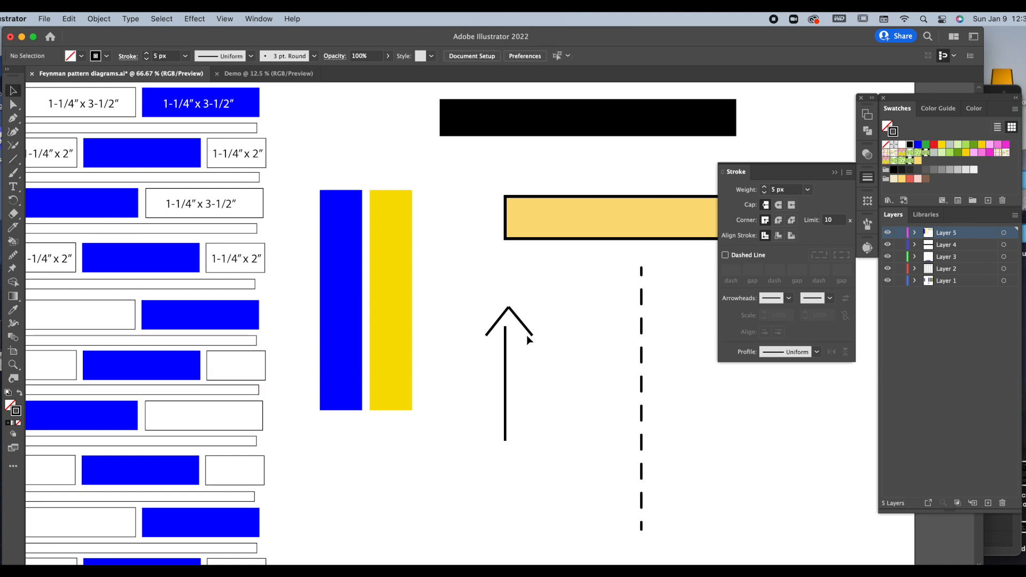
pyautogui.click(527, 331)
pyautogui.click(594, 364)
# - Show the available brushes and select all three lines of the arrow
pyautogui.click(866, 224)
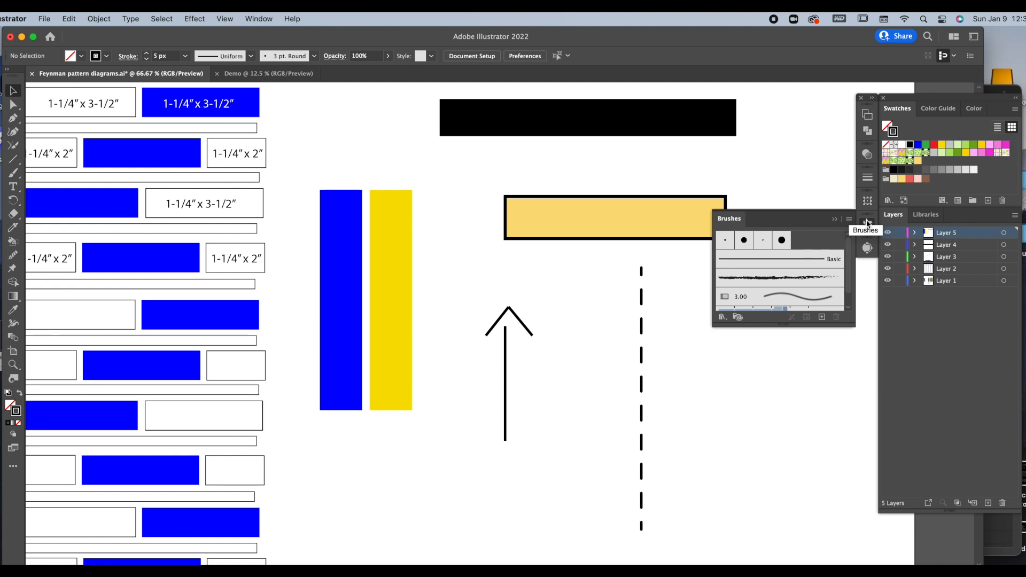
pyautogui.moveTo(474, 286); pyautogui.dragTo(552, 461)
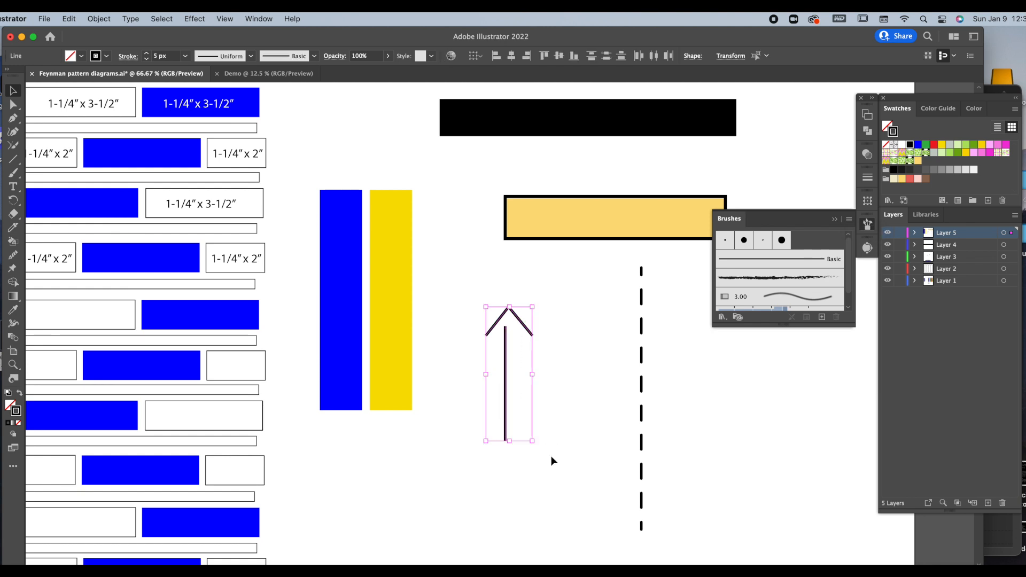
pyautogui.press('g')
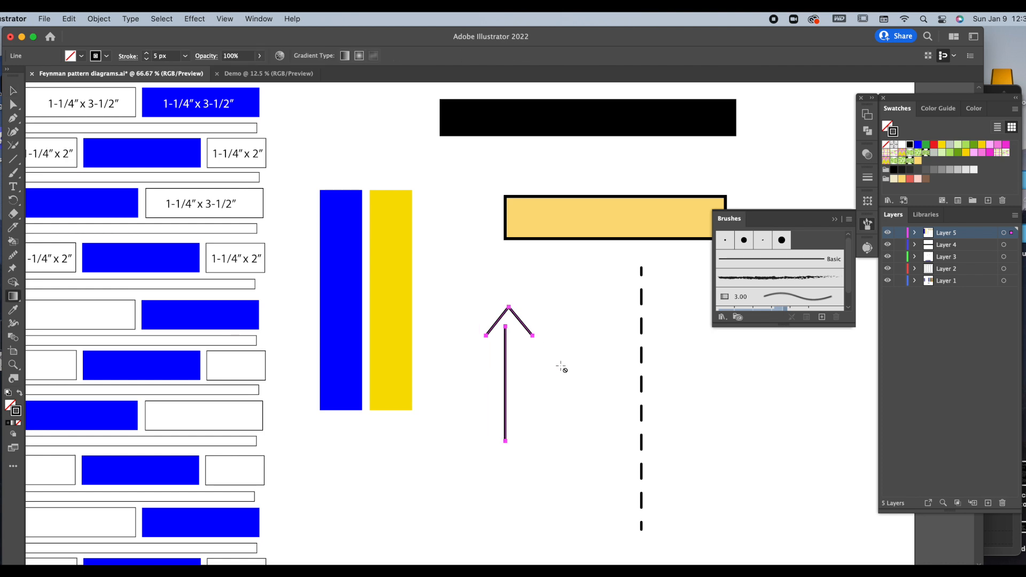
pyautogui.press('b')
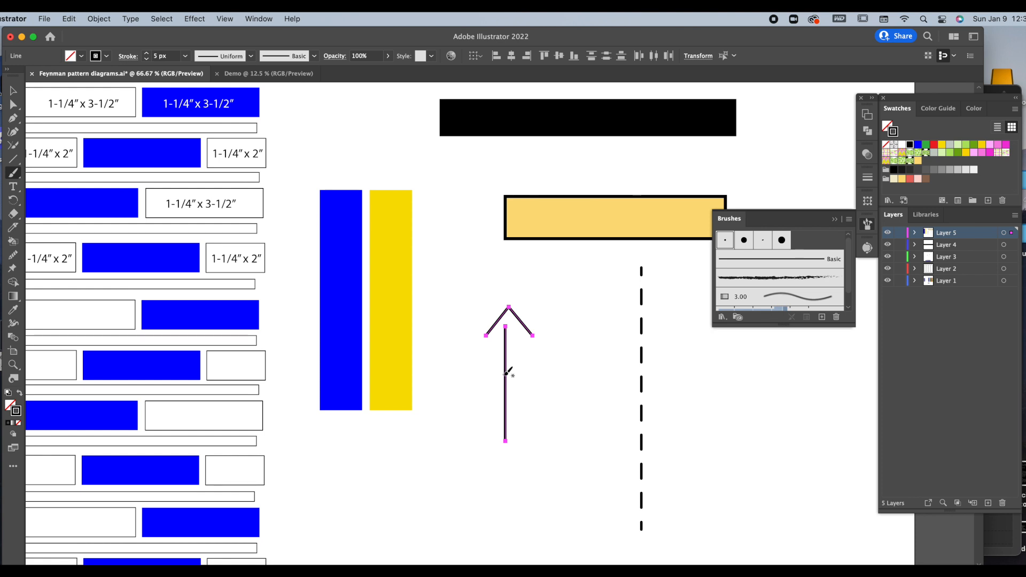
# - Group the vertical line and the two arrowhead lines into a single arrow object
pyautogui.press('super+shift+a')
pyautogui.press('v')
pyautogui.click(506, 384)
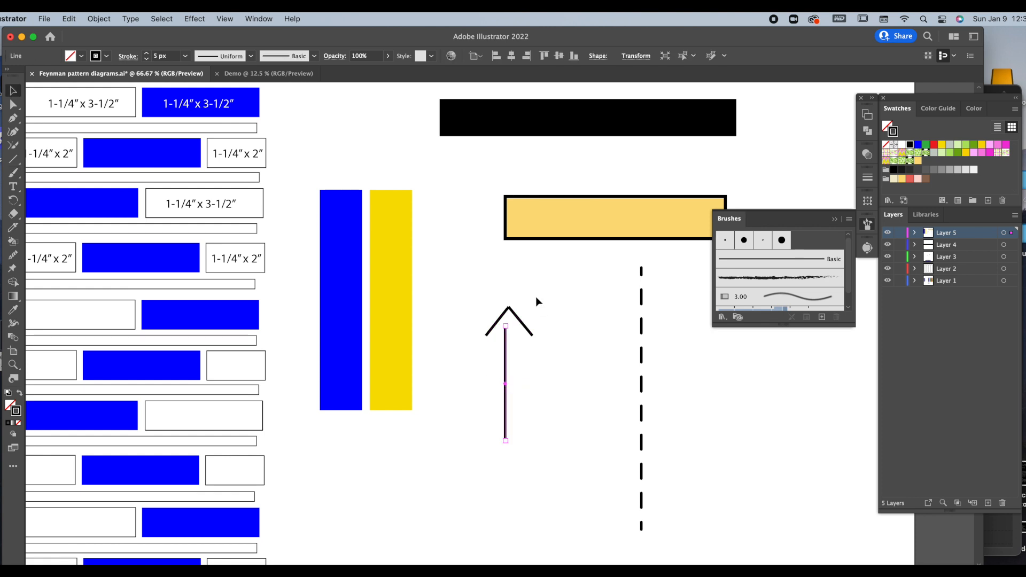
pyautogui.moveTo(458, 291); pyautogui.dragTo(570, 464)
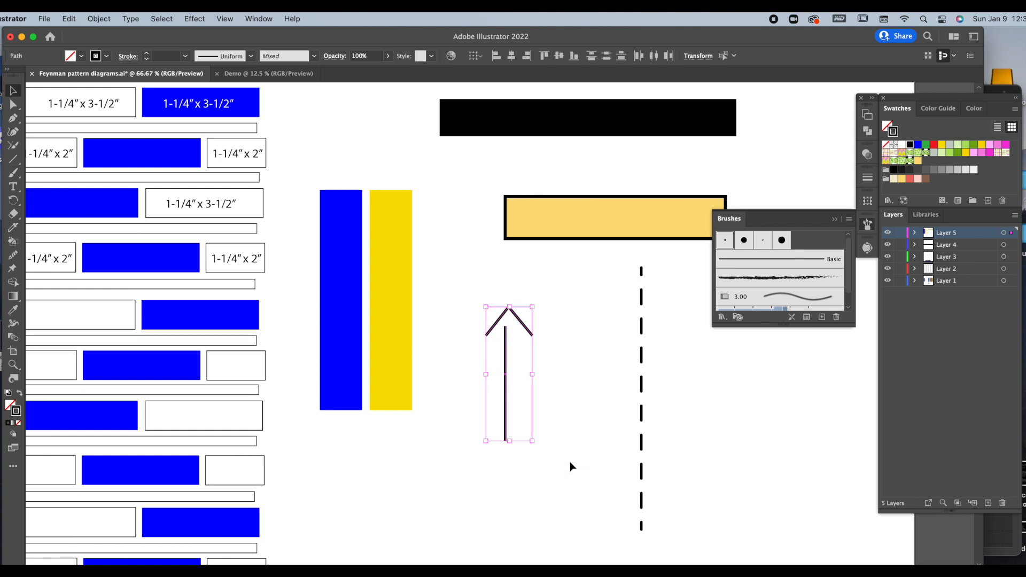
pyautogui.press('super+g')
pyautogui.click(598, 391)
pyautogui.click(505, 363)
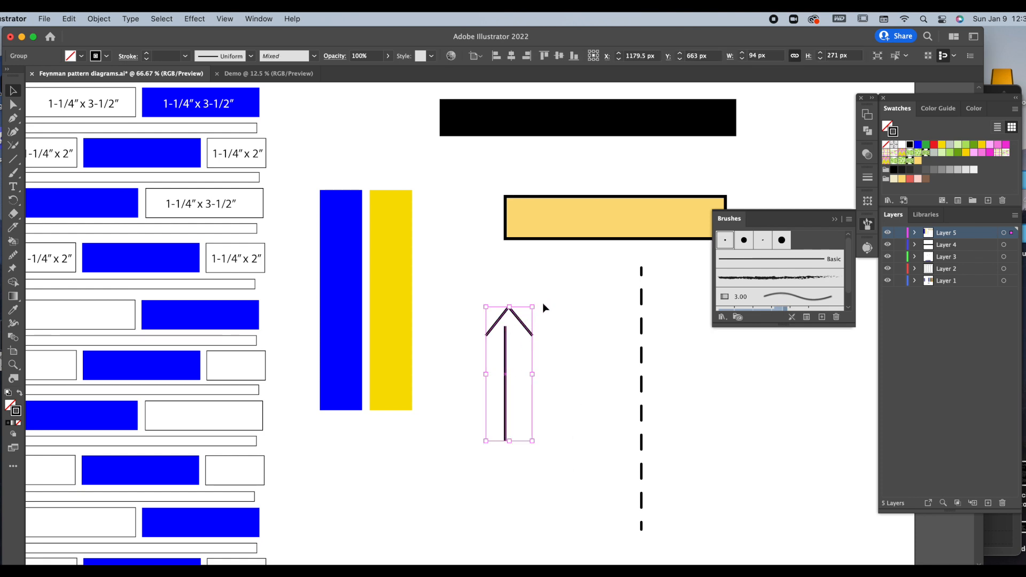
# - Reflect the grouped arrow across the vertical axis and try rotating it
pyautogui.moveTo(539, 303)
pyautogui.mouseDown()
pyautogui.moveTo(556, 412)
pyautogui.moveTo(520, 316)
pyautogui.moveTo(469, 483)
pyautogui.moveTo(567, 391)
pyautogui.moveTo(530, 319)
pyautogui.mouseUp()
pyautogui.click(99, 19)
pyautogui.moveTo(147, 48)
pyautogui.click(282, 80)
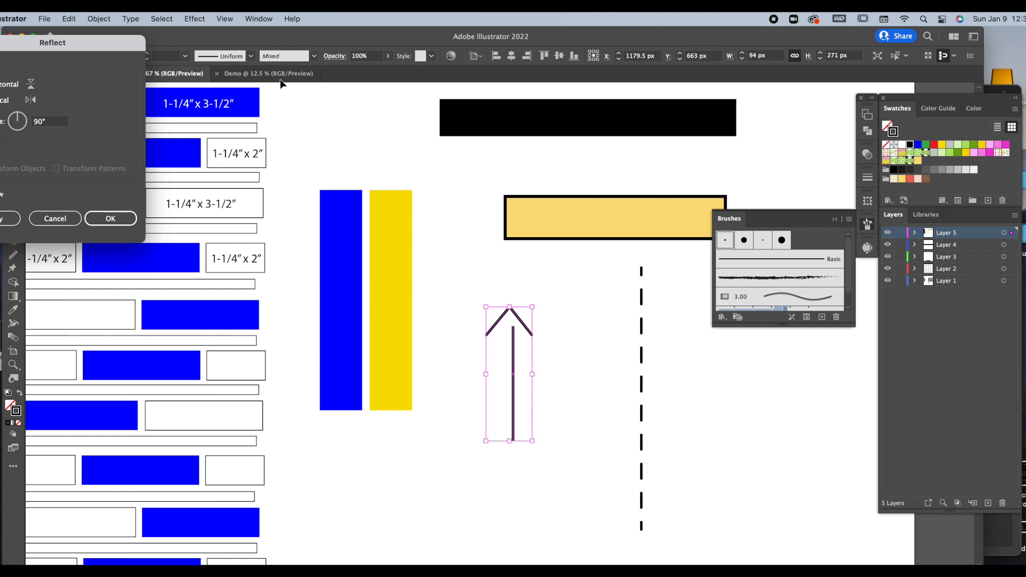
pyautogui.moveTo(101, 46); pyautogui.dragTo(181, 43)
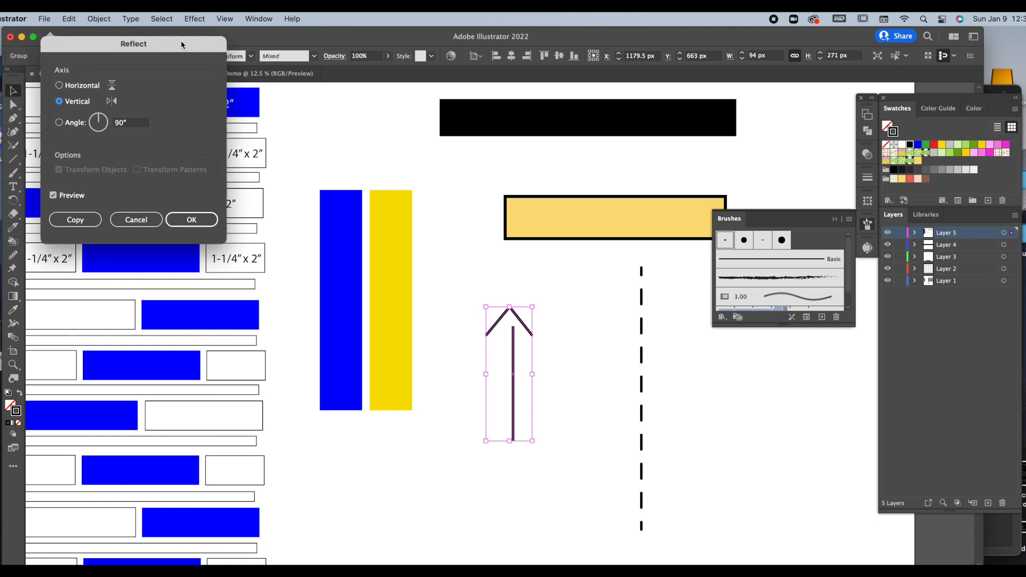
pyautogui.click(202, 222)
pyautogui.moveTo(536, 302); pyautogui.dragTo(552, 287)
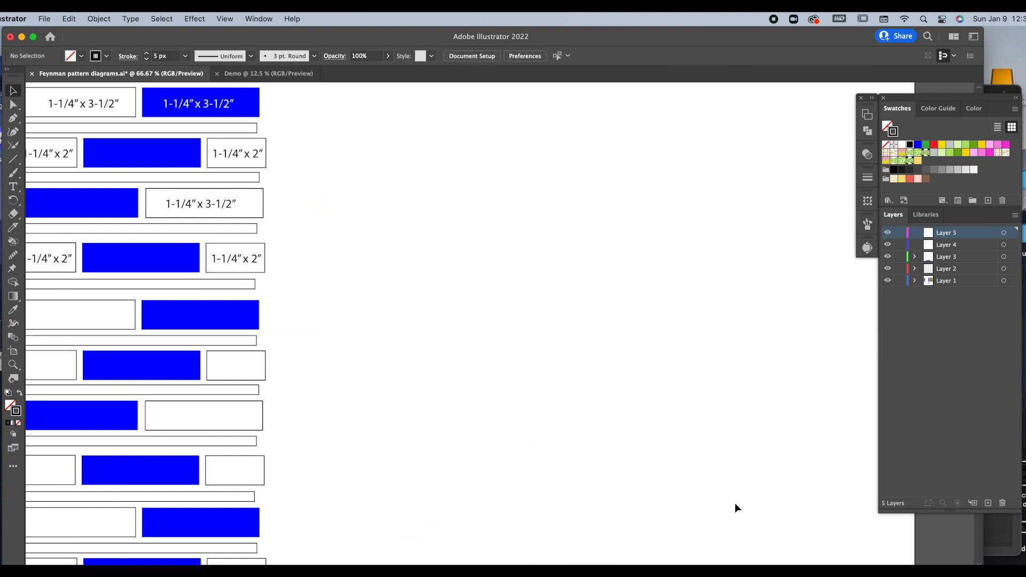
# - Add the text 2-1/2” x 6-1/2” in the blank area beside the strip diagrams and enlarge it to about 91 pt
pyautogui.scroll(5, 572, 261)
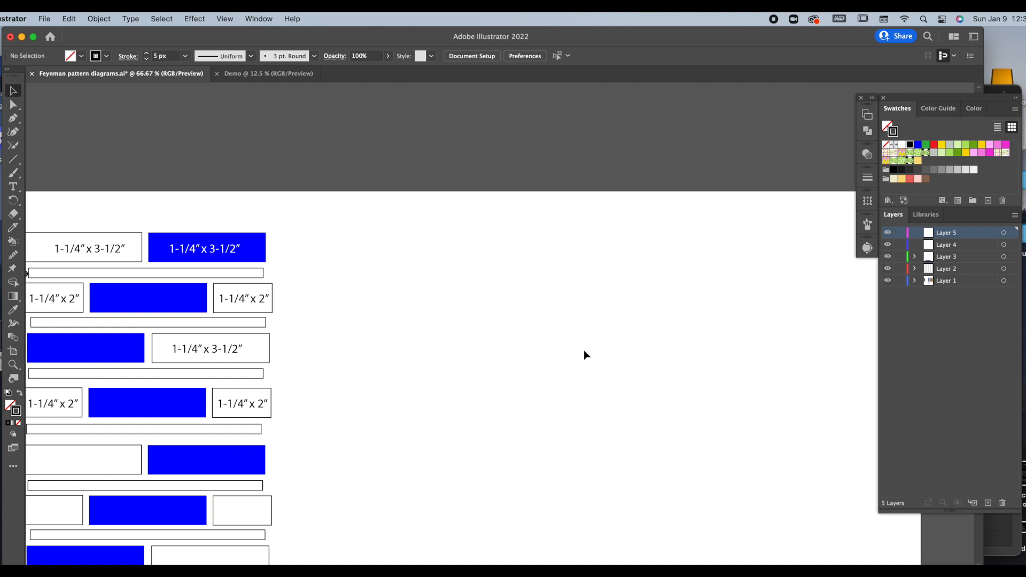
pyautogui.click(14, 187)
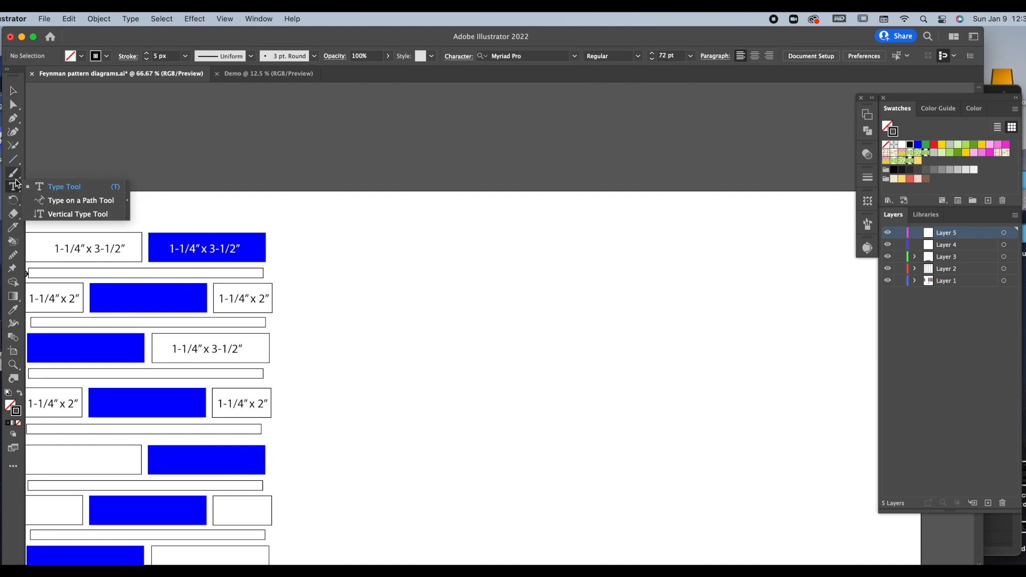
pyautogui.click(85, 187)
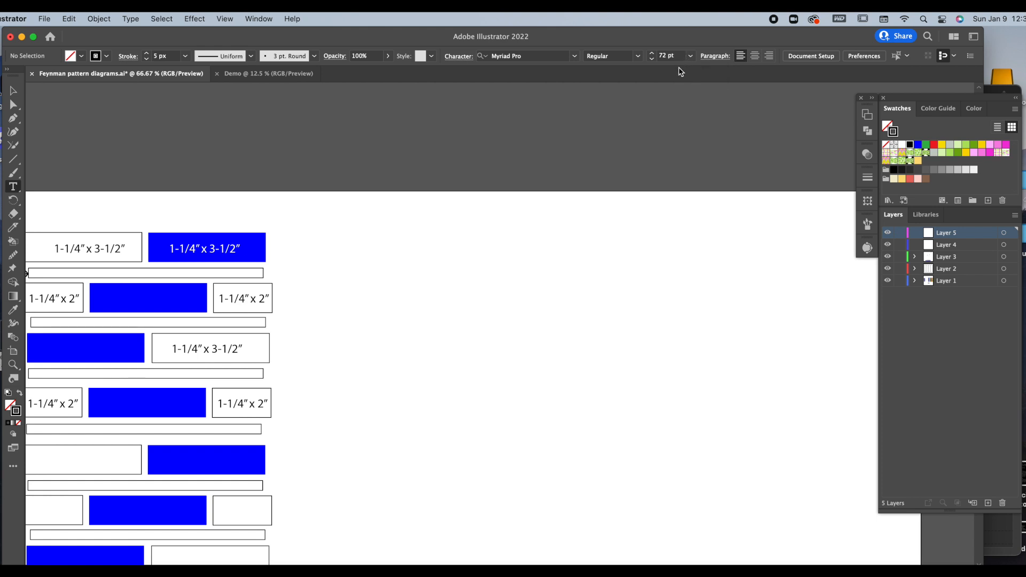
pyautogui.click(425, 312)
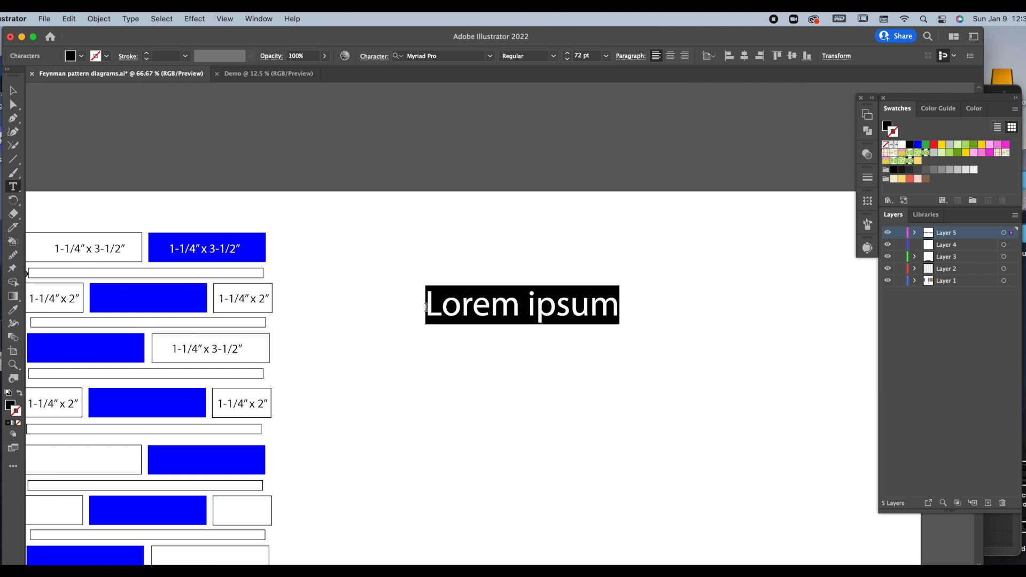
pyautogui.write('2')
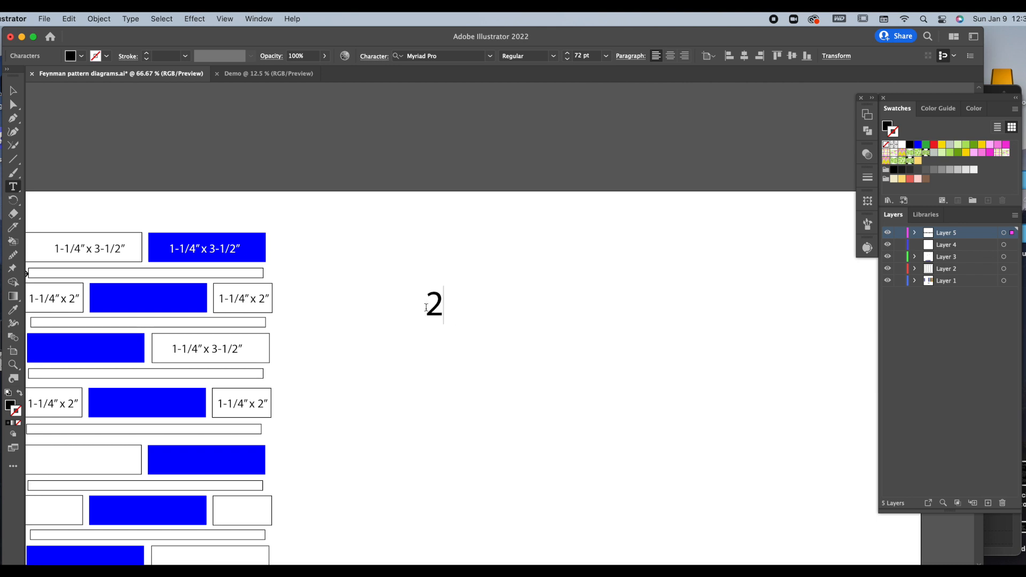
pyautogui.write('-1/2"')
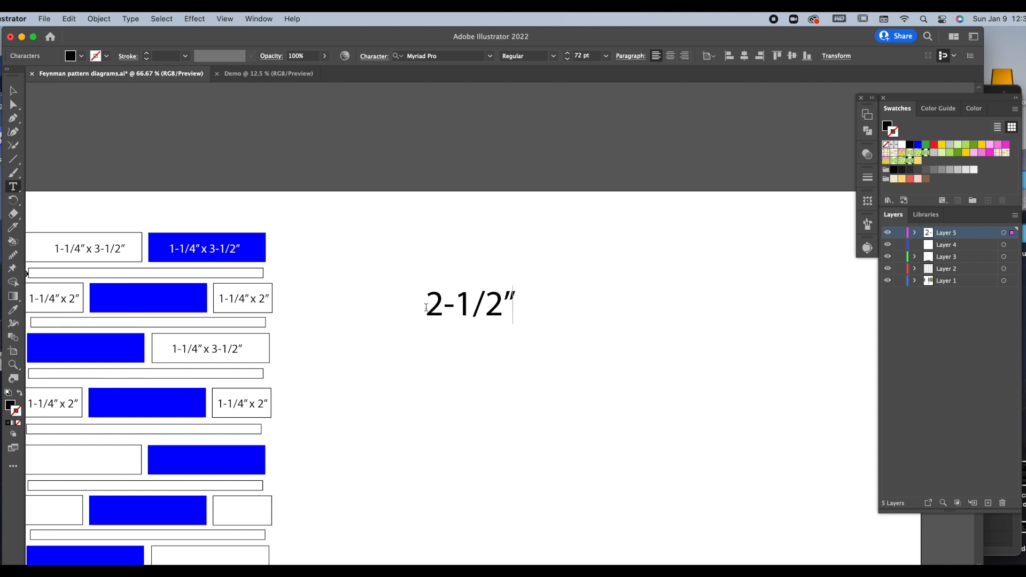
pyautogui.write(' x 6-1/')
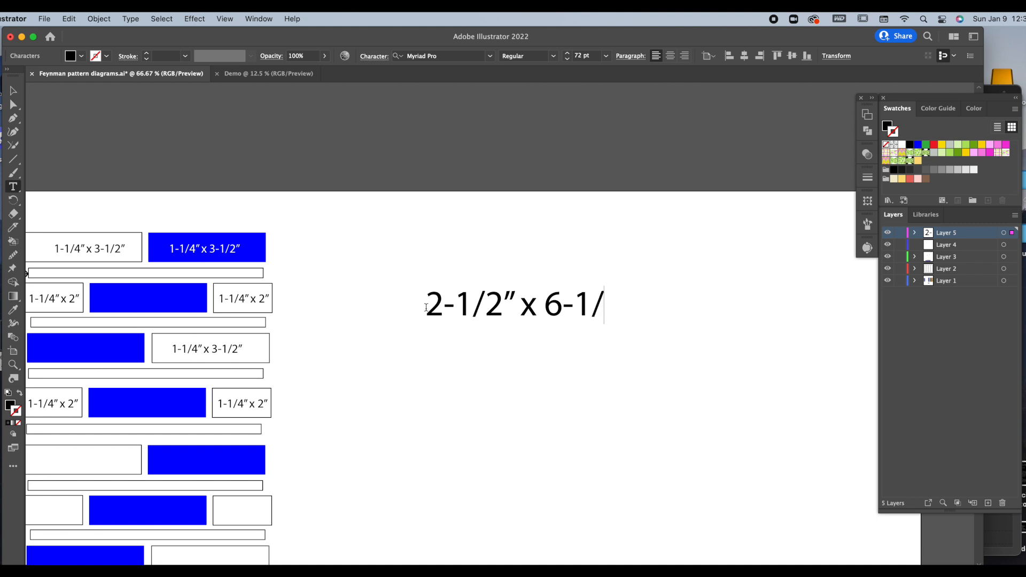
pyautogui.write('2')
pyautogui.write('"')
pyautogui.press('Return')
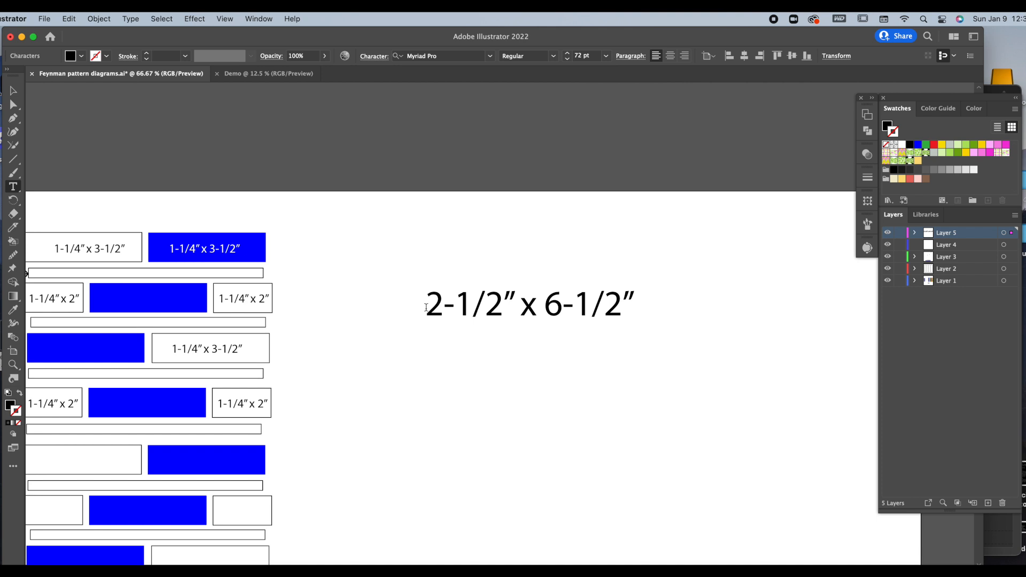
pyautogui.click(15, 91)
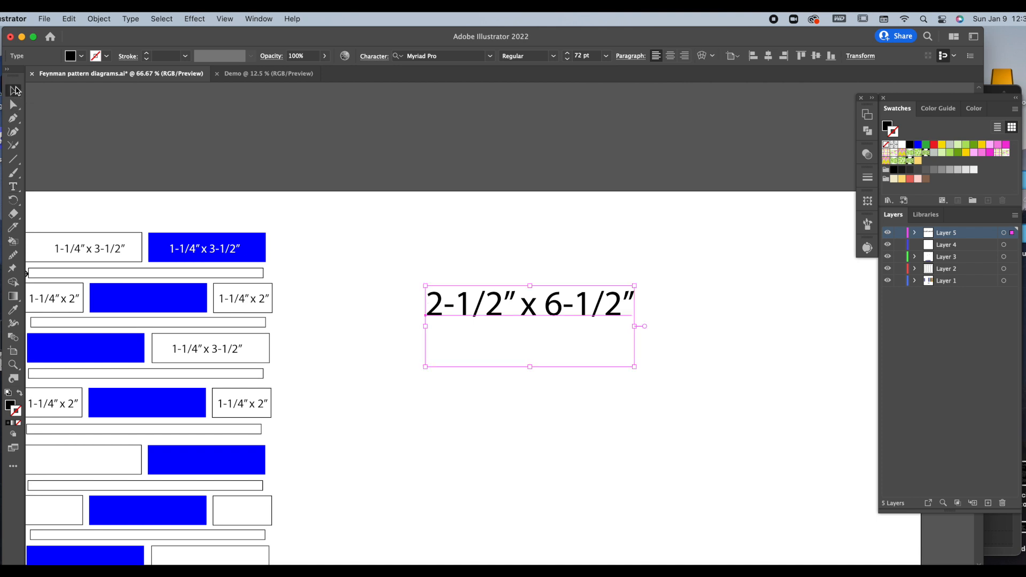
pyautogui.moveTo(635, 367); pyautogui.dragTo(688, 447)
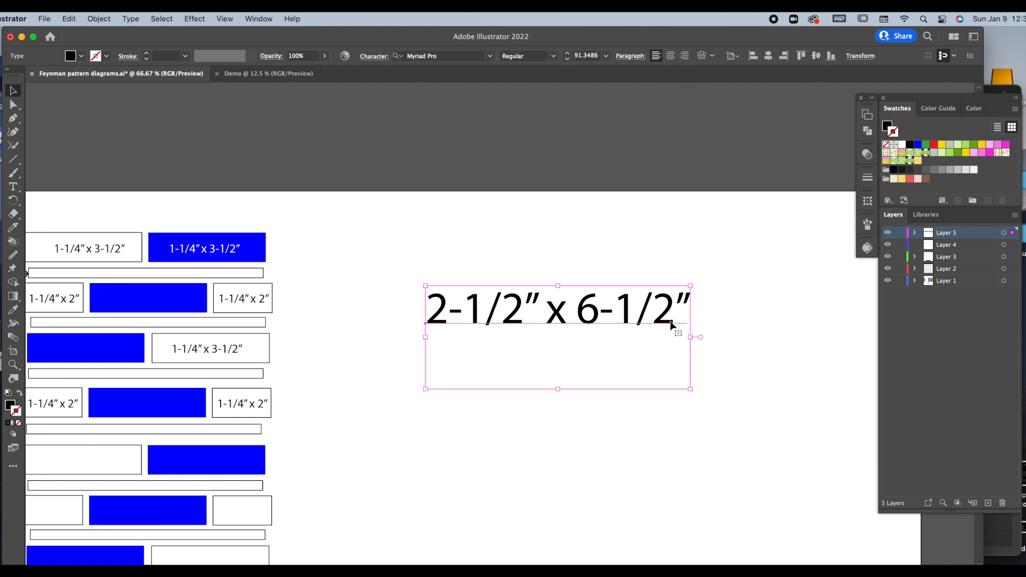
# - Try blue, red and green fills on the dimension text, settle on magenta and rotate it 90° clockwise
pyautogui.click(888, 127)
pyautogui.click(926, 146)
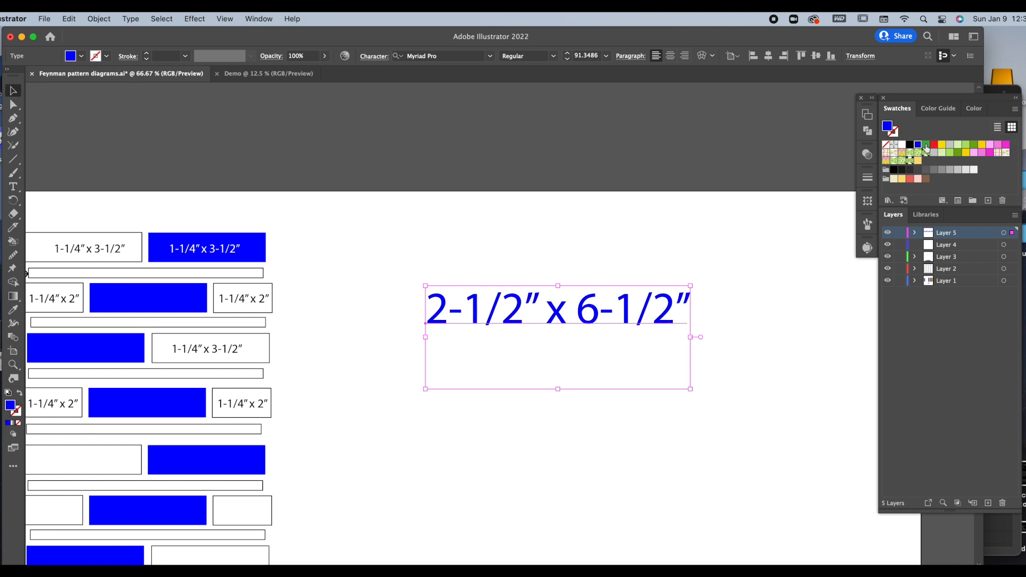
pyautogui.click(933, 144)
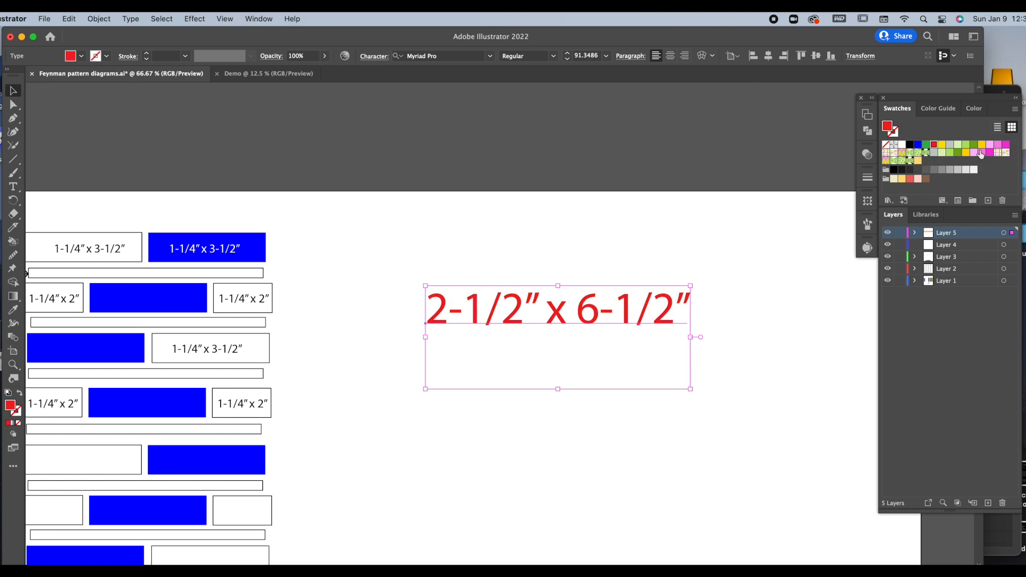
pyautogui.click(958, 152)
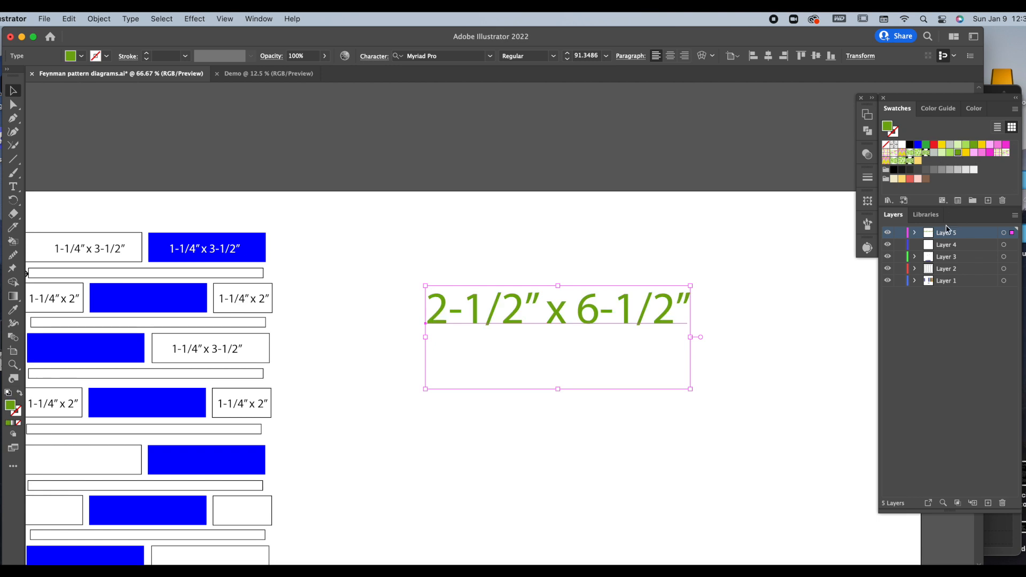
pyautogui.click(925, 179)
pyautogui.click(1005, 144)
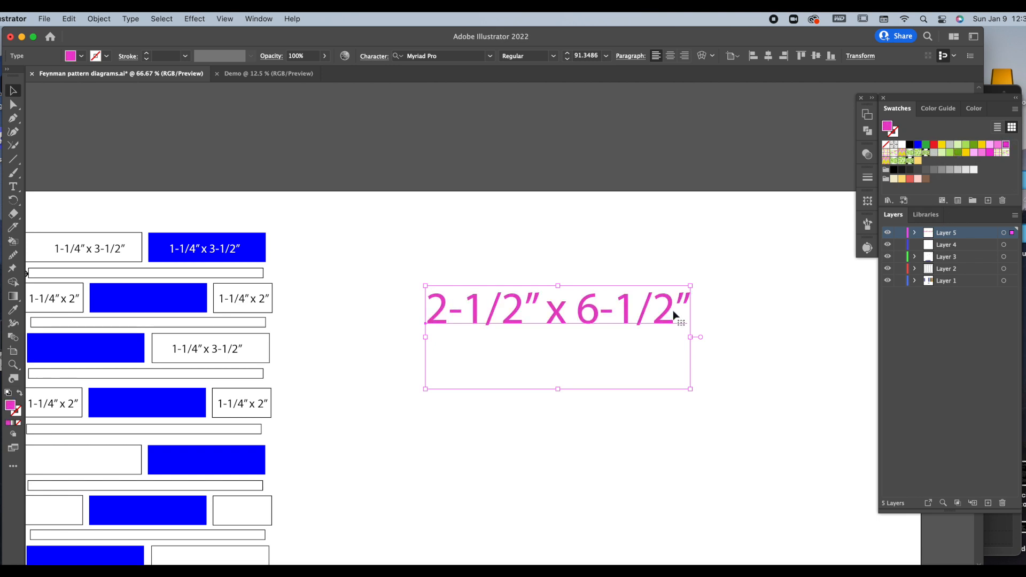
pyautogui.moveTo(696, 283); pyautogui.dragTo(608, 471)
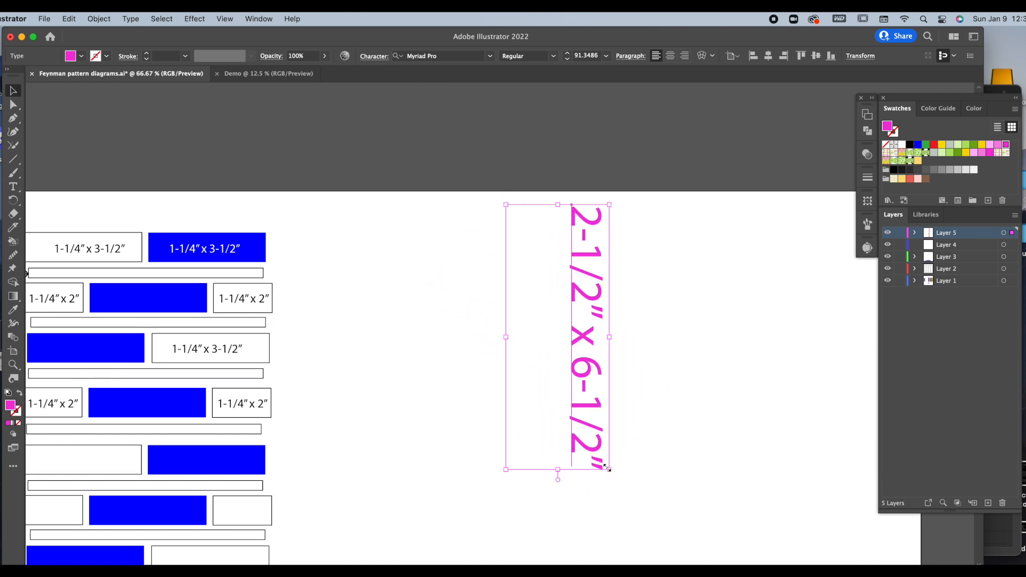
# - Examine the labelled triangle block assembly diagrams below the quilt layout
pyautogui.moveTo(755, 508); pyautogui.dragTo(689, 465)
pyautogui.moveTo(788, 524); pyautogui.dragTo(387, 297)
pyautogui.moveTo(824, 531); pyautogui.dragTo(398, 171)
pyautogui.moveTo(817, 514); pyautogui.dragTo(547, 201)
pyautogui.moveTo(612, 510); pyautogui.dragTo(748, 357)
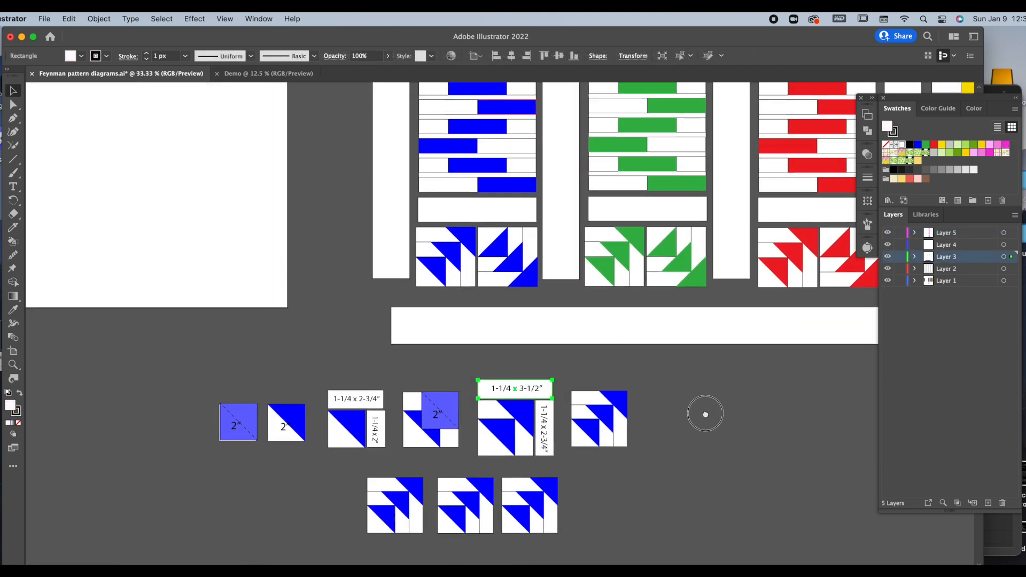
pyautogui.hscroll(-2, 703, 411)
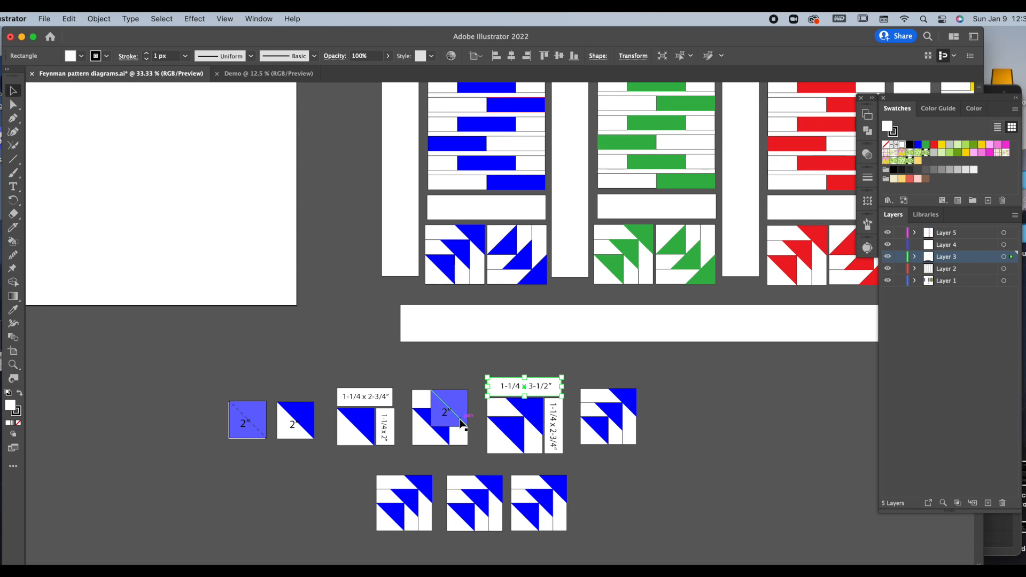
pyautogui.press('super+minus')
pyautogui.press('super+minus')
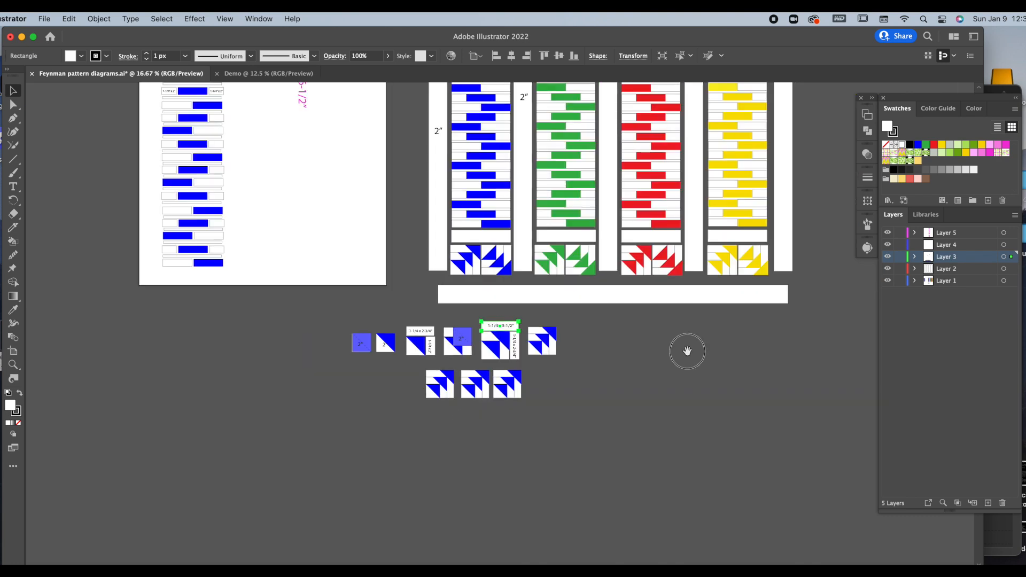
pyautogui.moveTo(688, 351); pyautogui.dragTo(579, 576)
pyautogui.moveTo(722, 323); pyautogui.dragTo(873, 277)
pyautogui.moveTo(441, 441); pyautogui.dragTo(552, 454)
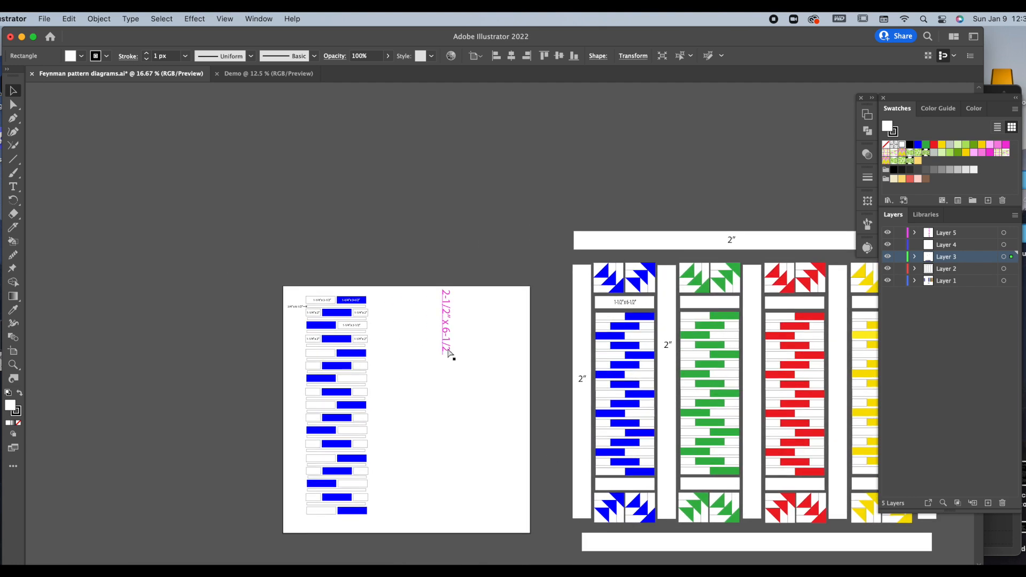
# - Change the font of the magenta dimension text to Arial Black and deselect it
pyautogui.press('super+plus')
pyautogui.press('super+plus')
pyautogui.moveTo(299, 209); pyautogui.dragTo(491, 570)
pyautogui.moveTo(307, 285); pyautogui.dragTo(470, 526)
pyautogui.click(413, 324)
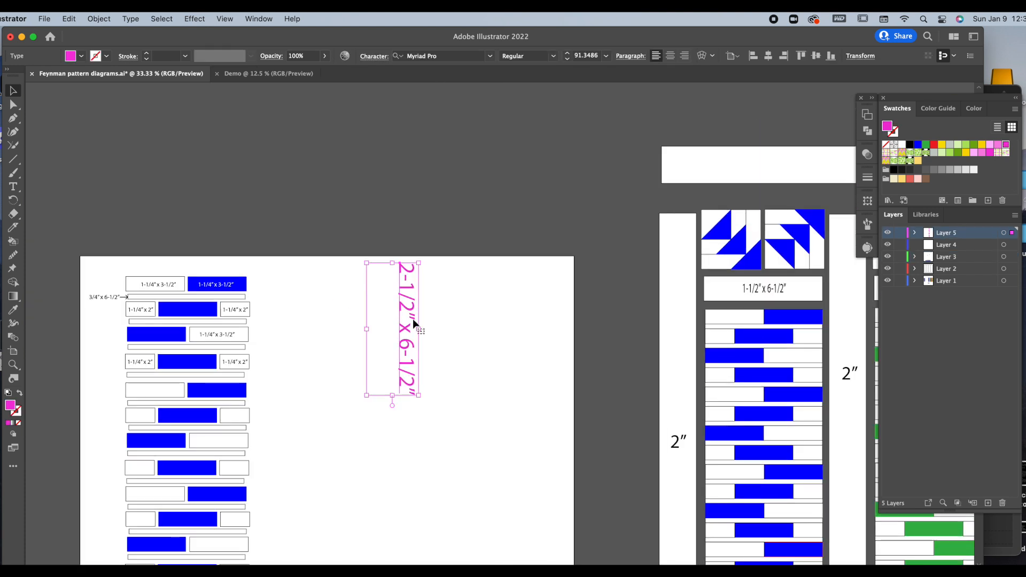
pyautogui.click(490, 57)
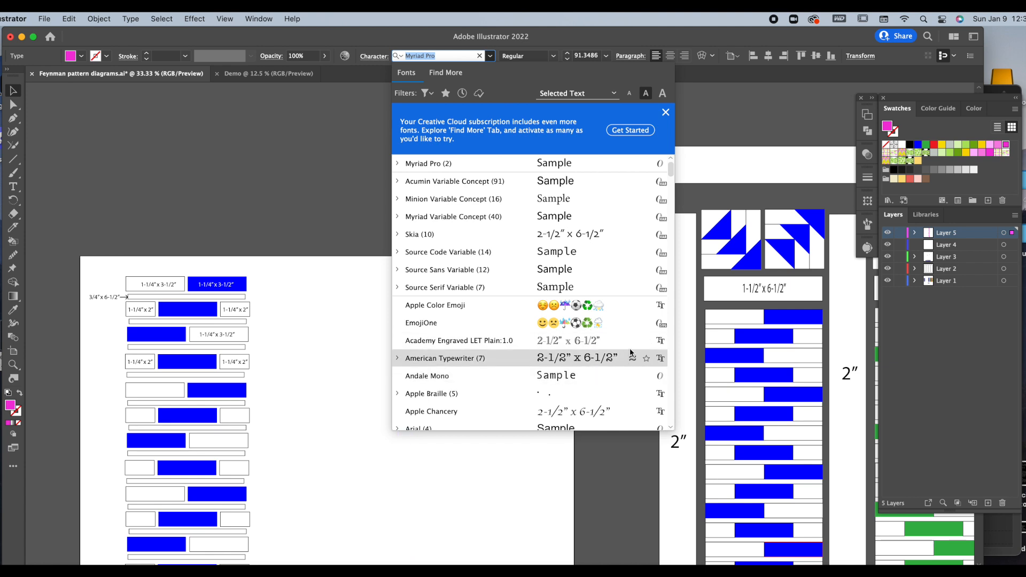
pyautogui.click(671, 427)
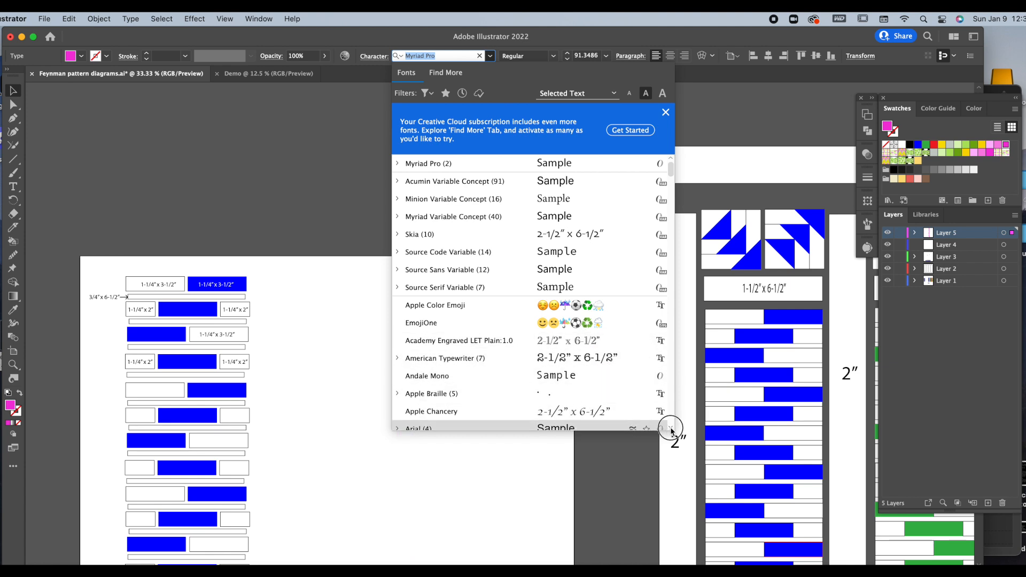
pyautogui.scroll(-2, 671, 422)
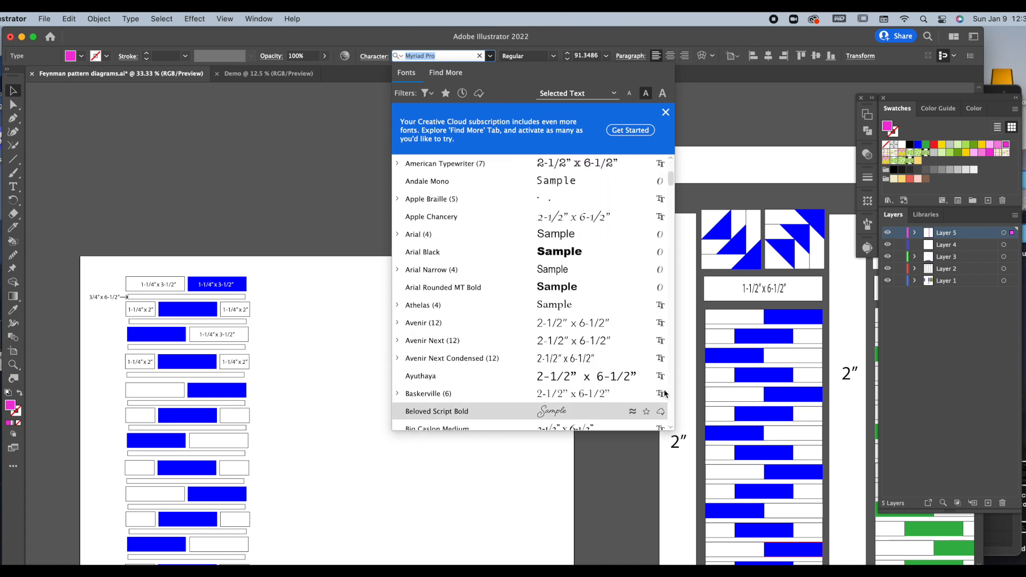
pyautogui.click(596, 249)
pyautogui.click(605, 480)
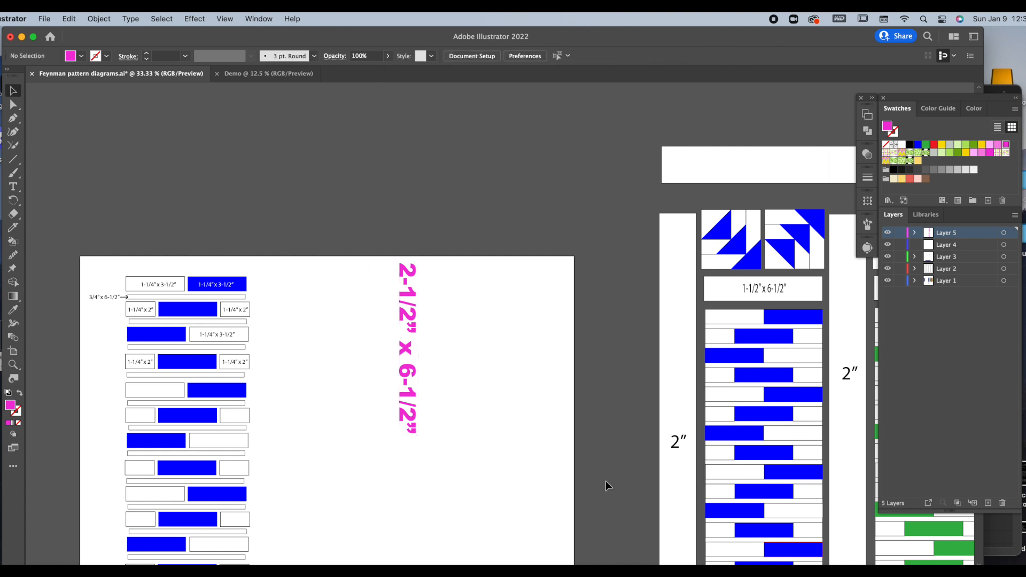
# - Review the strip piecing diagram and the complete quilt layout, close up and as a whole
pyautogui.press('super+minus')
pyautogui.press('super+minus')
pyautogui.press('super+minus')
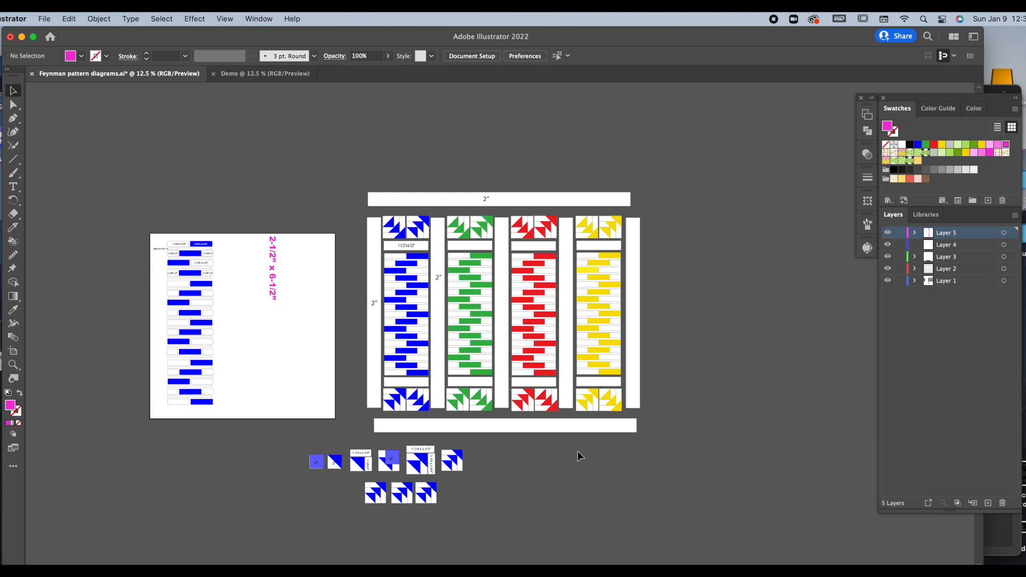
pyautogui.press('super+equal')
pyautogui.moveTo(473, 439); pyautogui.dragTo(630, 492)
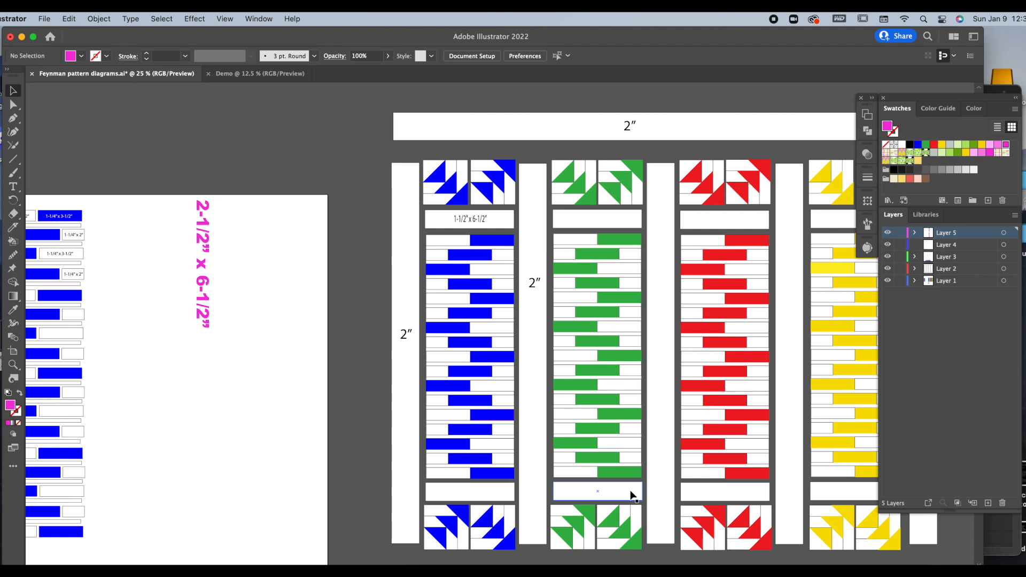
pyautogui.moveTo(337, 481); pyautogui.dragTo(614, 493)
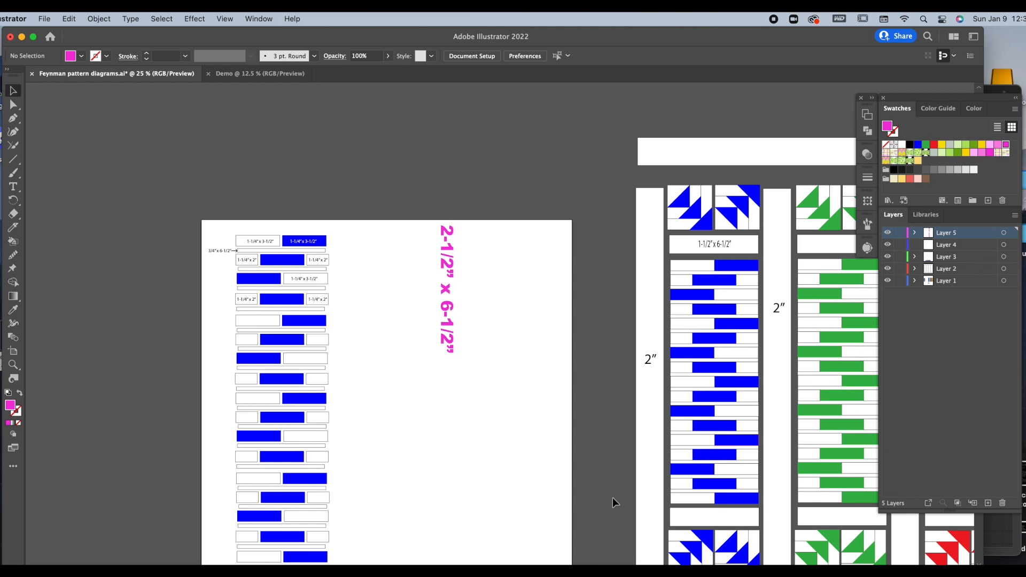
pyautogui.press('super+equal')
pyautogui.moveTo(211, 342); pyautogui.dragTo(541, 494)
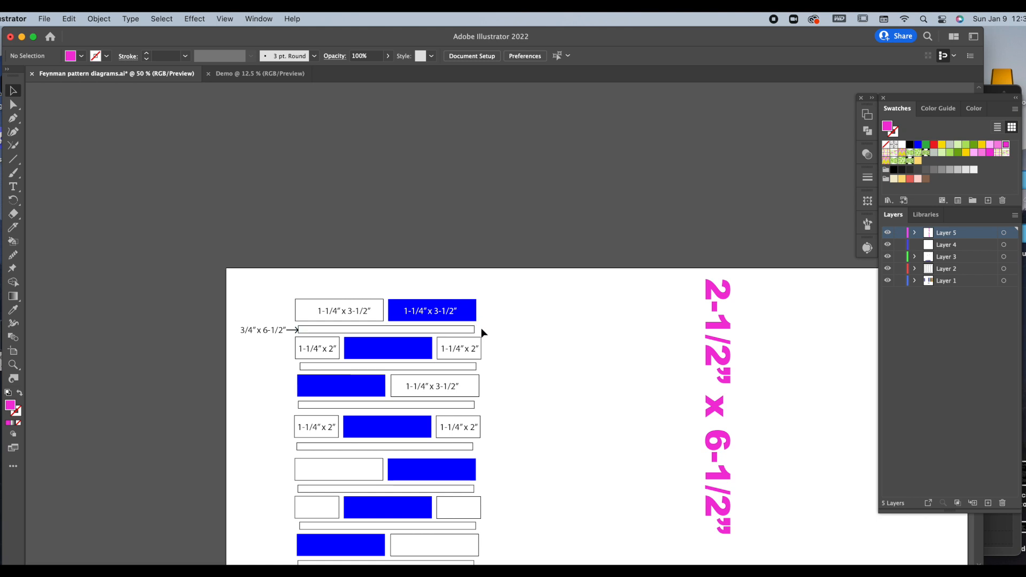
pyautogui.moveTo(801, 513); pyautogui.dragTo(323, 229)
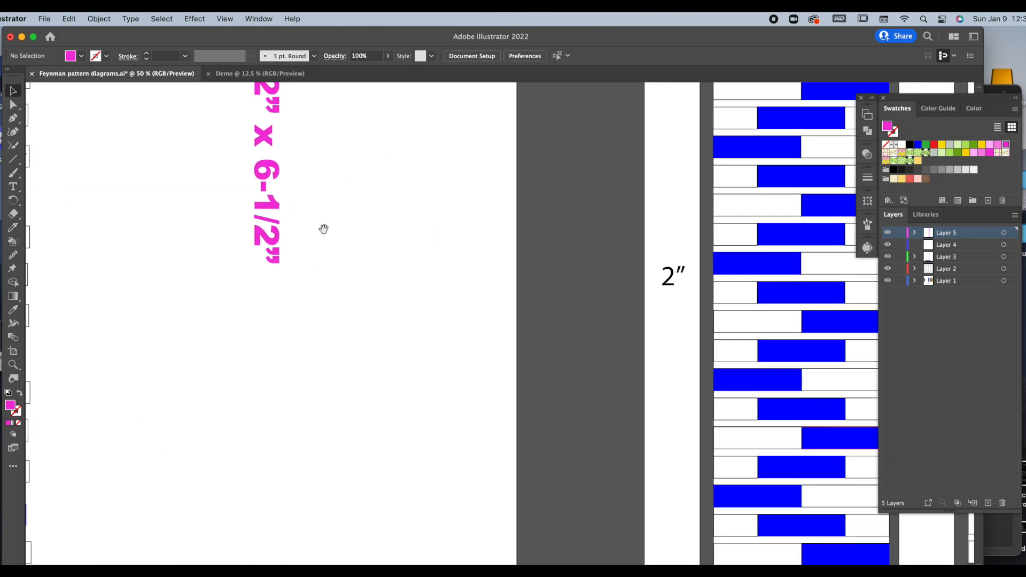
pyautogui.moveTo(572, 463); pyautogui.dragTo(277, 499)
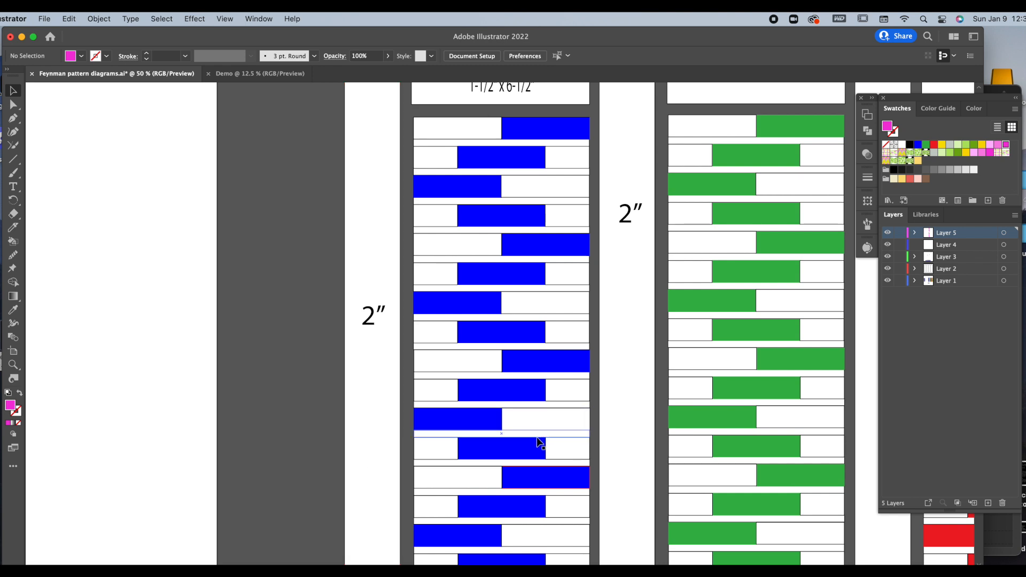
pyautogui.press('super+minus')
pyautogui.press('super+minus')
pyautogui.press('super+minus')
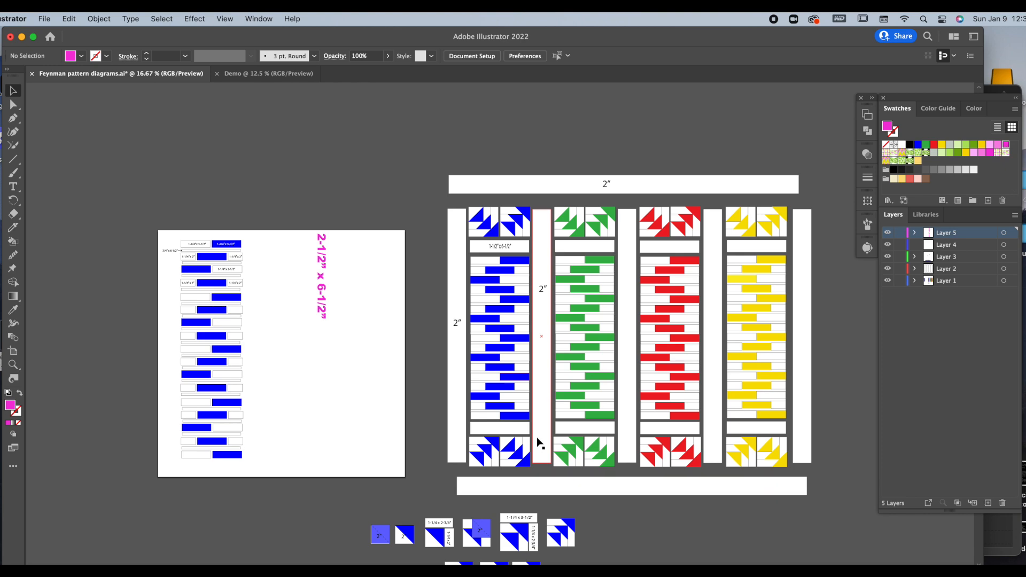
pyautogui.press('super+plus')
pyautogui.moveTo(693, 499); pyautogui.dragTo(690, 468)
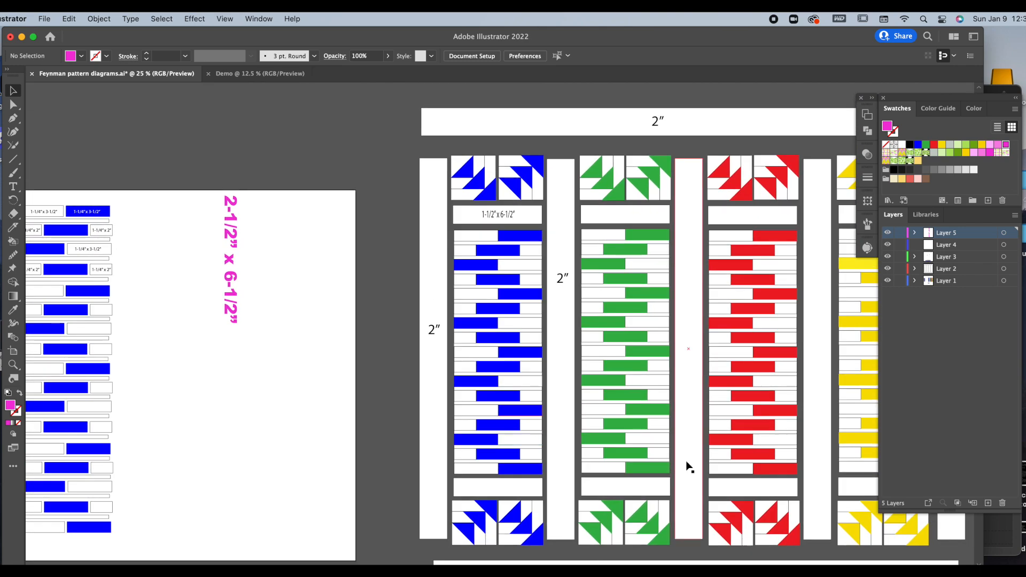
pyautogui.press('super+minus')
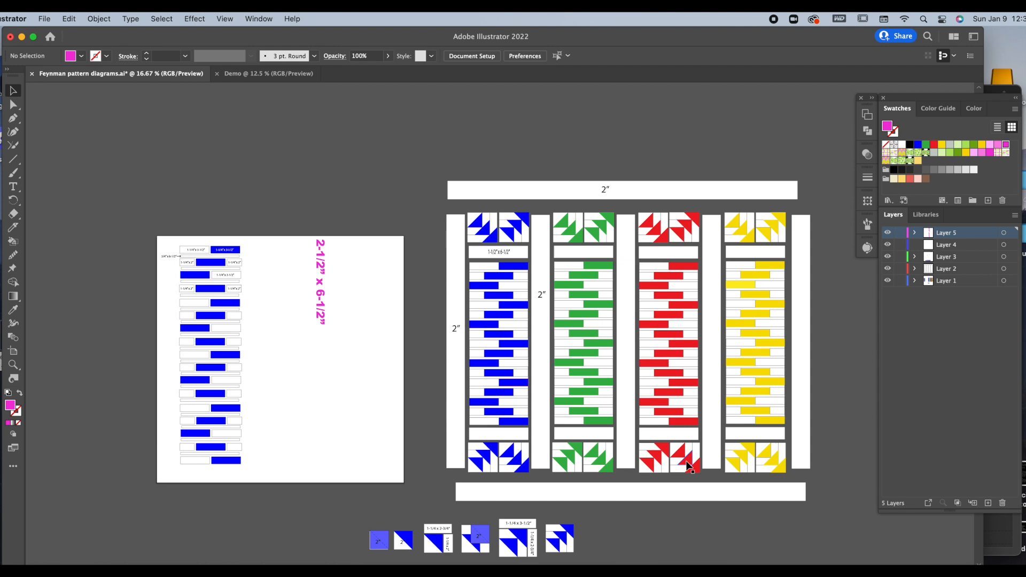